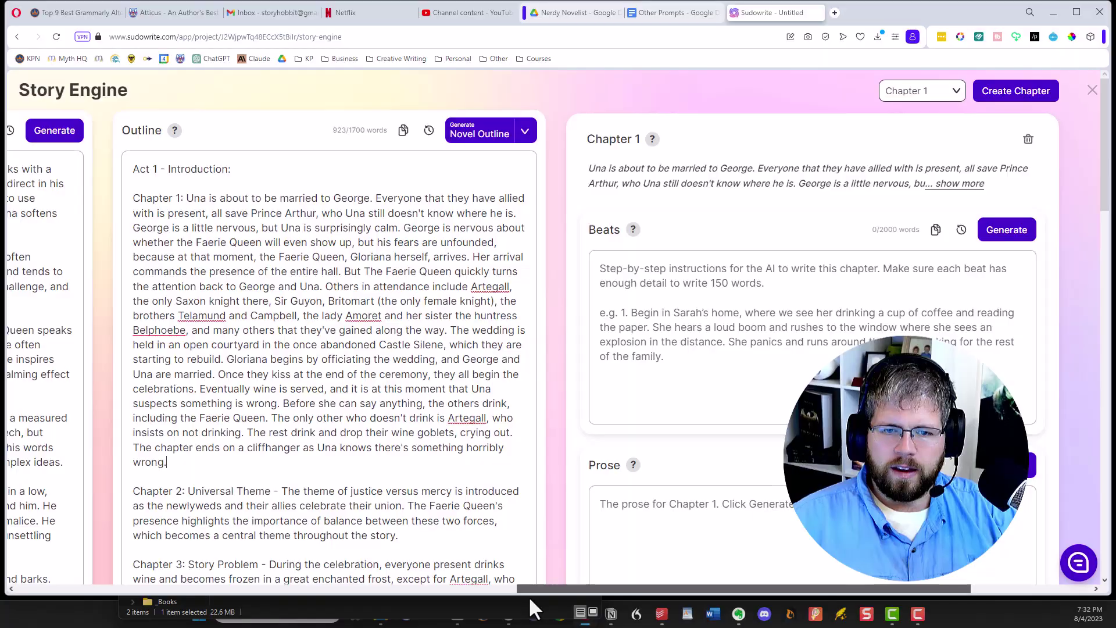
Review the Chapter 1 and Chapter 2 summaries in the outline, comparing how detailed each description is
drag(239, 461, 187, 203)
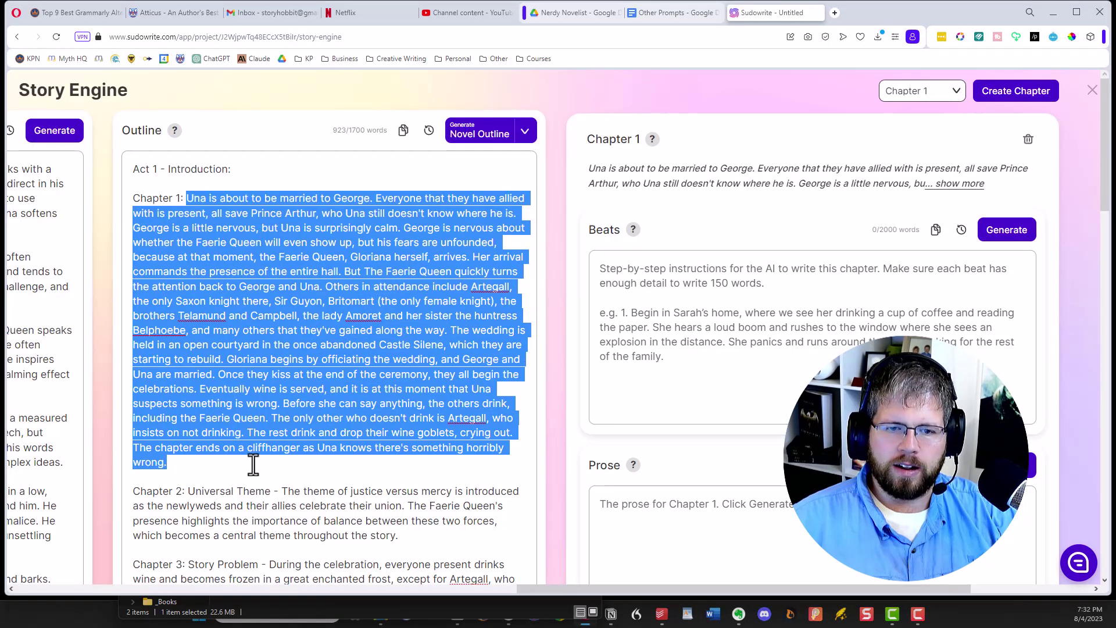
click(244, 482)
drag(195, 469, 186, 199)
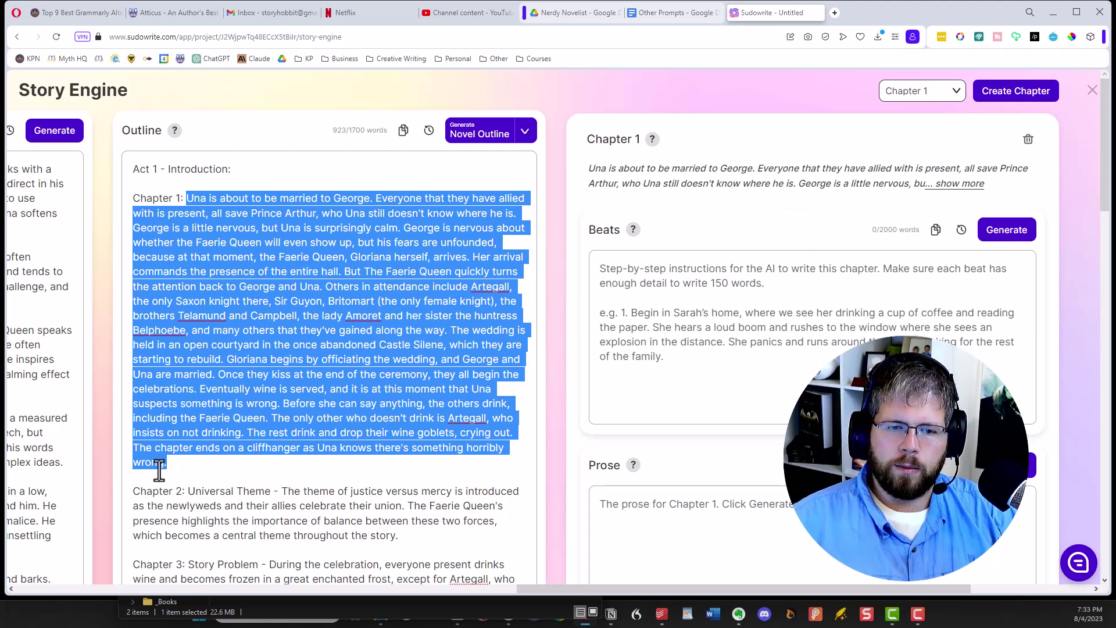
click(196, 467)
drag(187, 469, 188, 198)
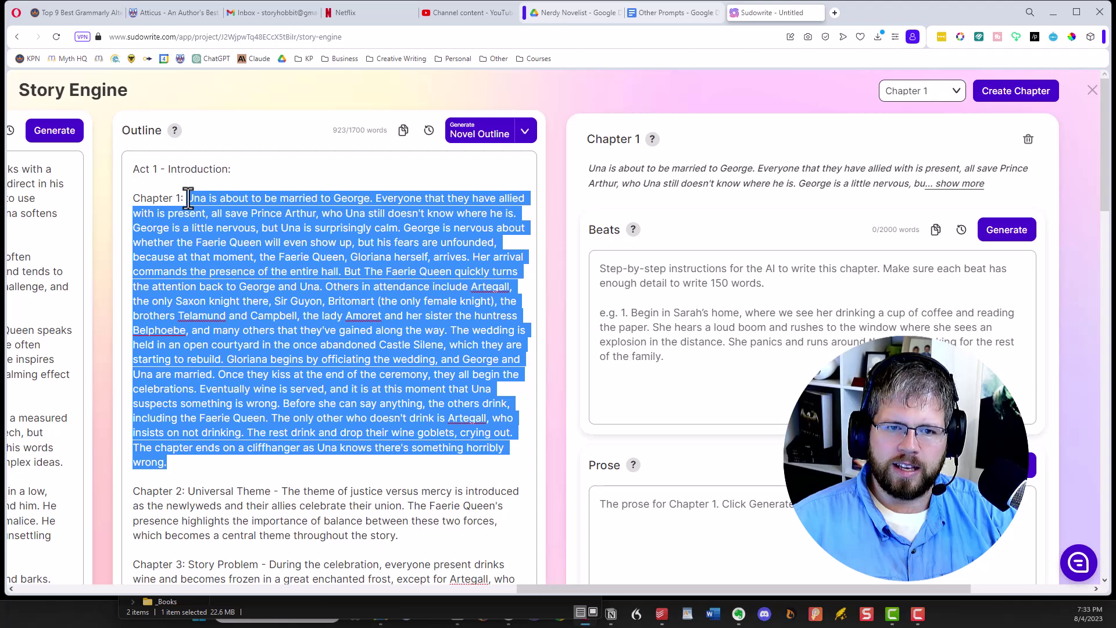
click(784, 315)
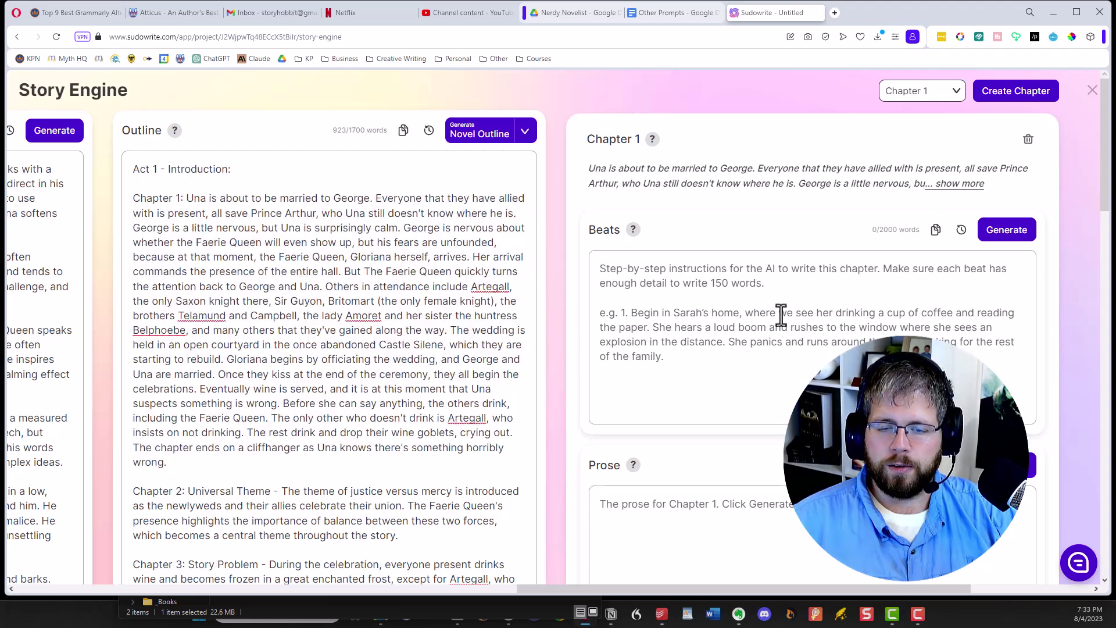
scroll(453, 384, down, 1)
drag(426, 462, 191, 417)
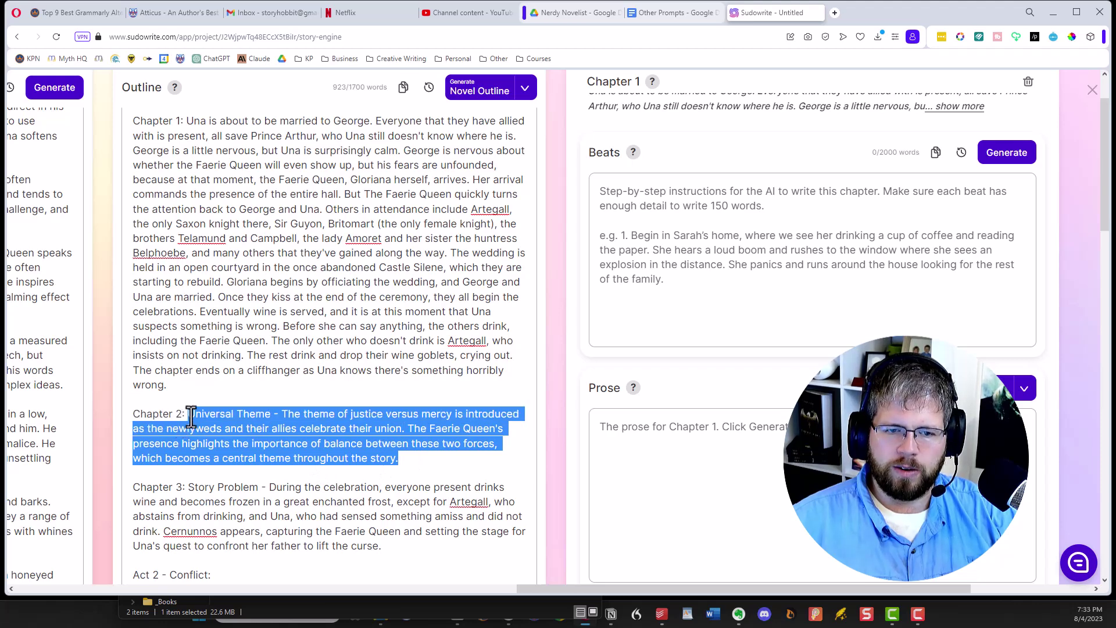
scroll(395, 428, up, 1)
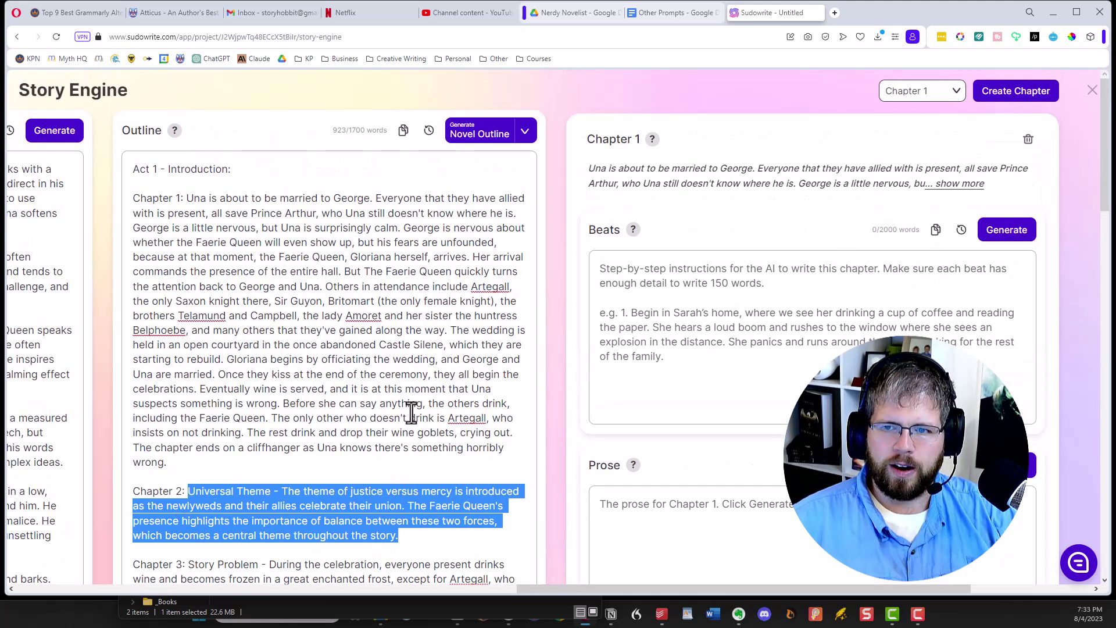
Create a second chapter from the outline and generate the beats for Chapter 1
click(1042, 96)
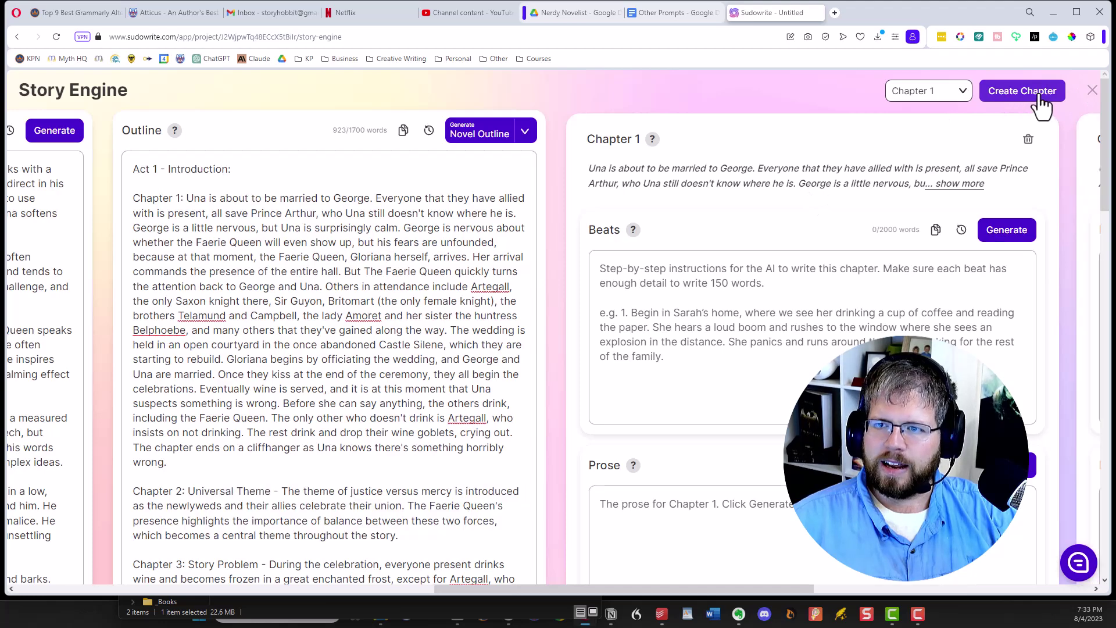
drag(458, 588, 643, 588)
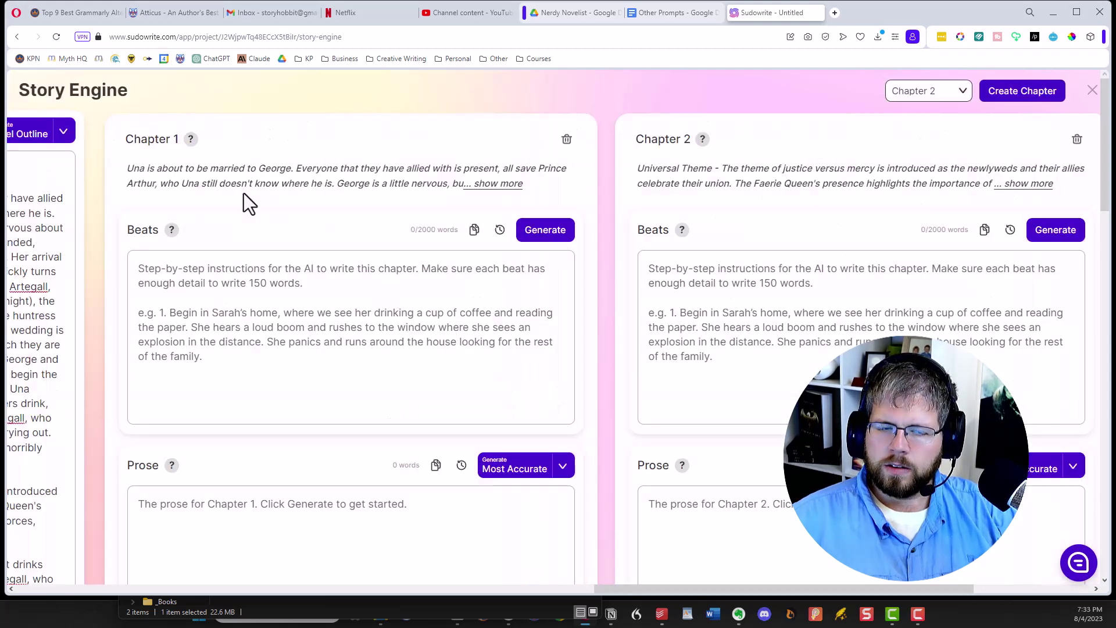
click(544, 232)
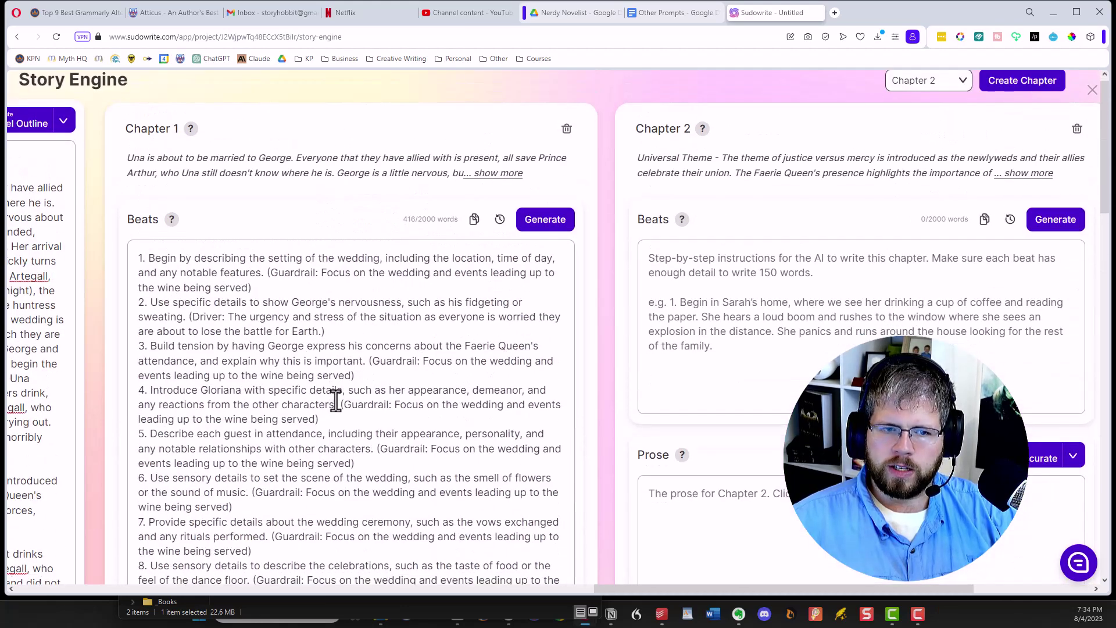
Generate the beats for Chapter 2
scroll(336, 400, down, 5)
scroll(471, 362, up, 5)
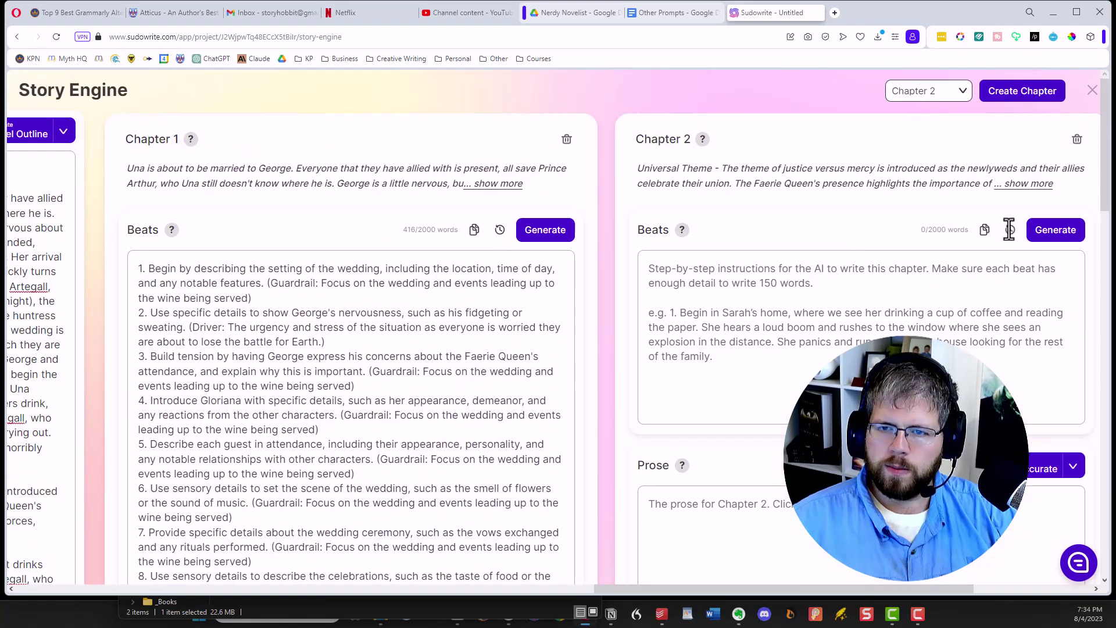
click(1053, 235)
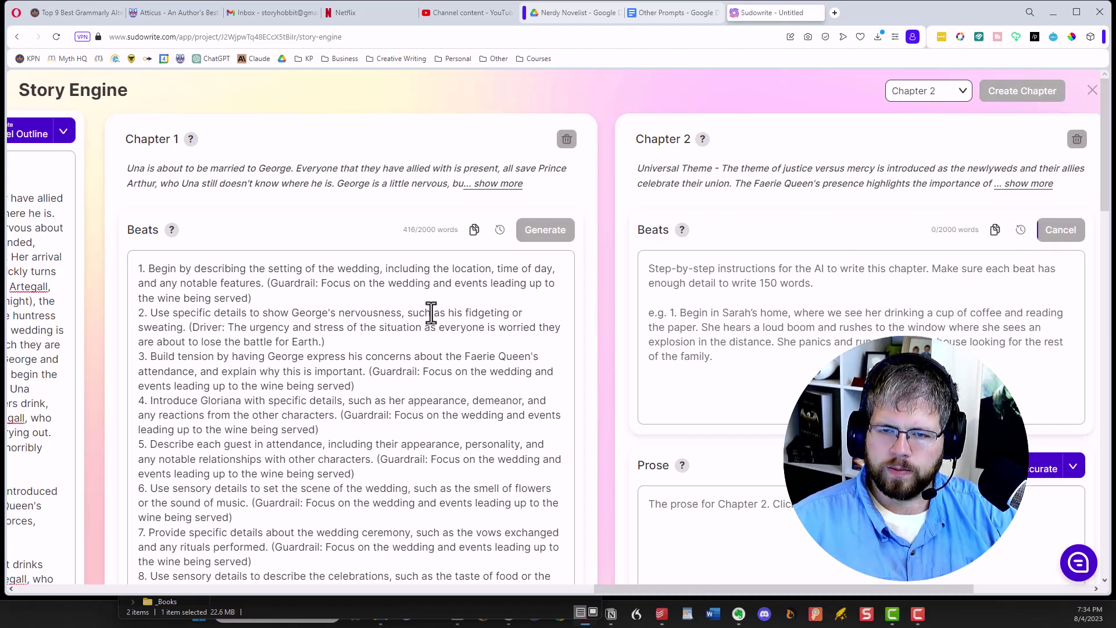
Examine the Chapter 1 beats, focusing on the guardrail note attached to the first beat
scroll(431, 312, down, 2)
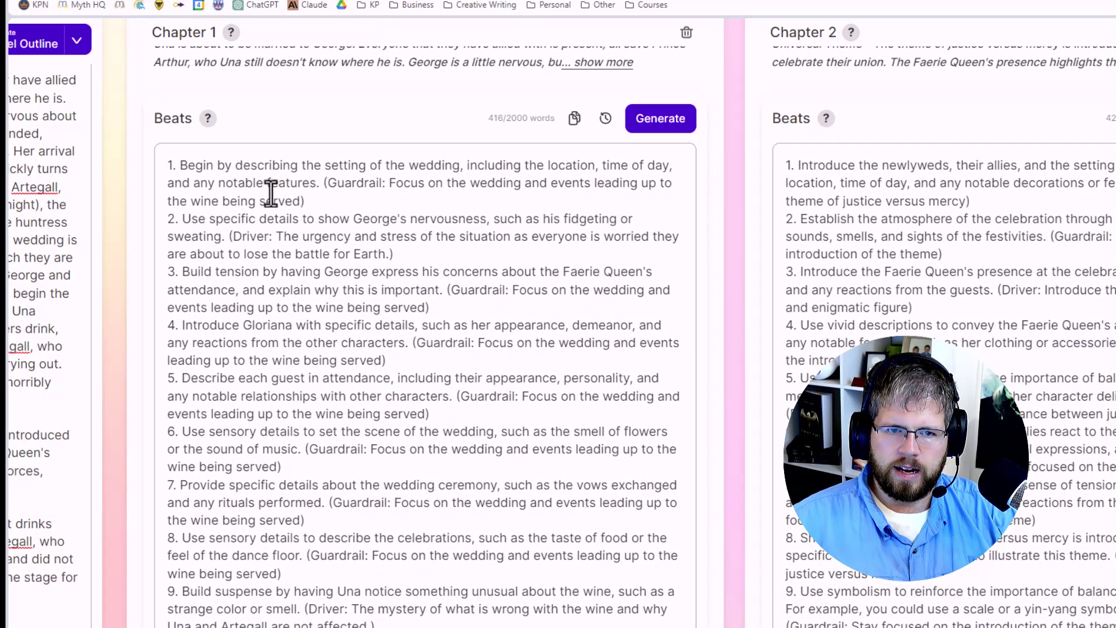
drag(334, 199, 327, 189)
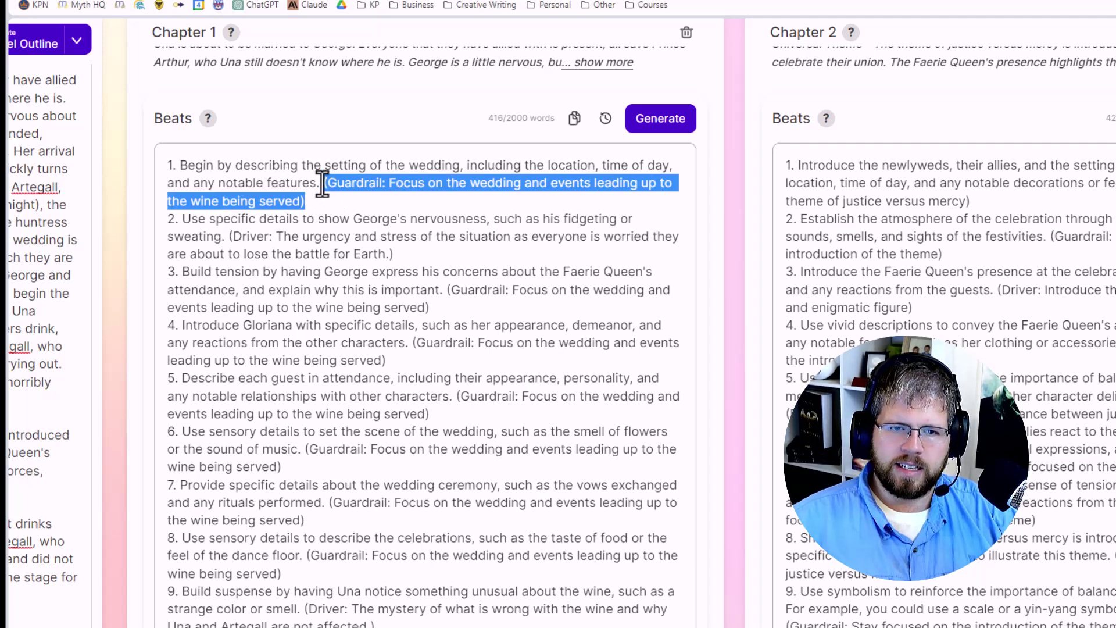
click(324, 201)
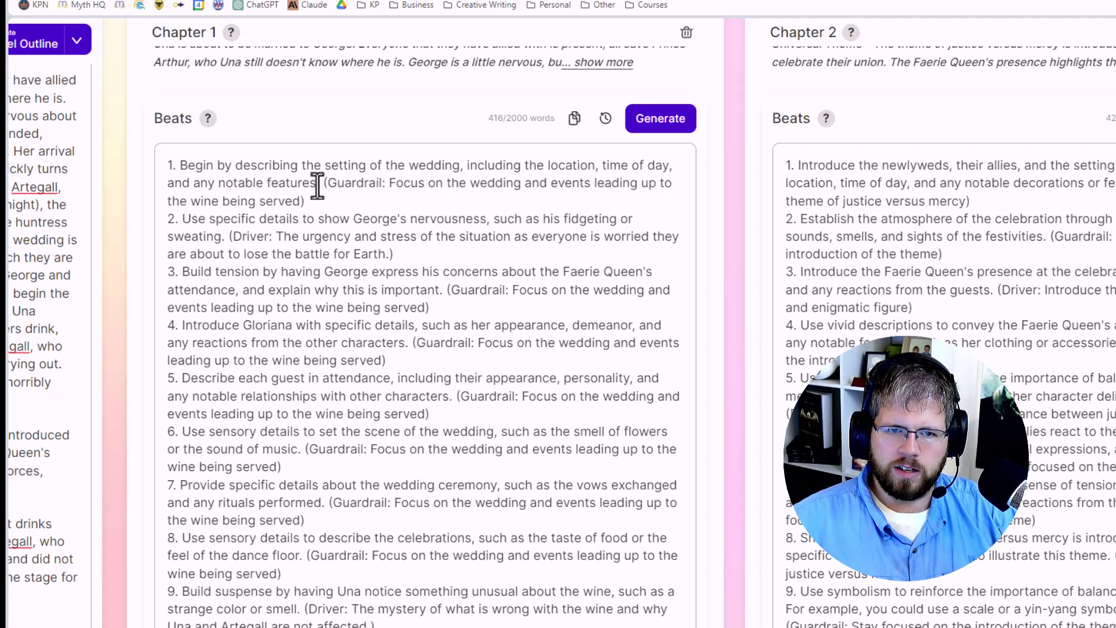
shift+click(323, 184)
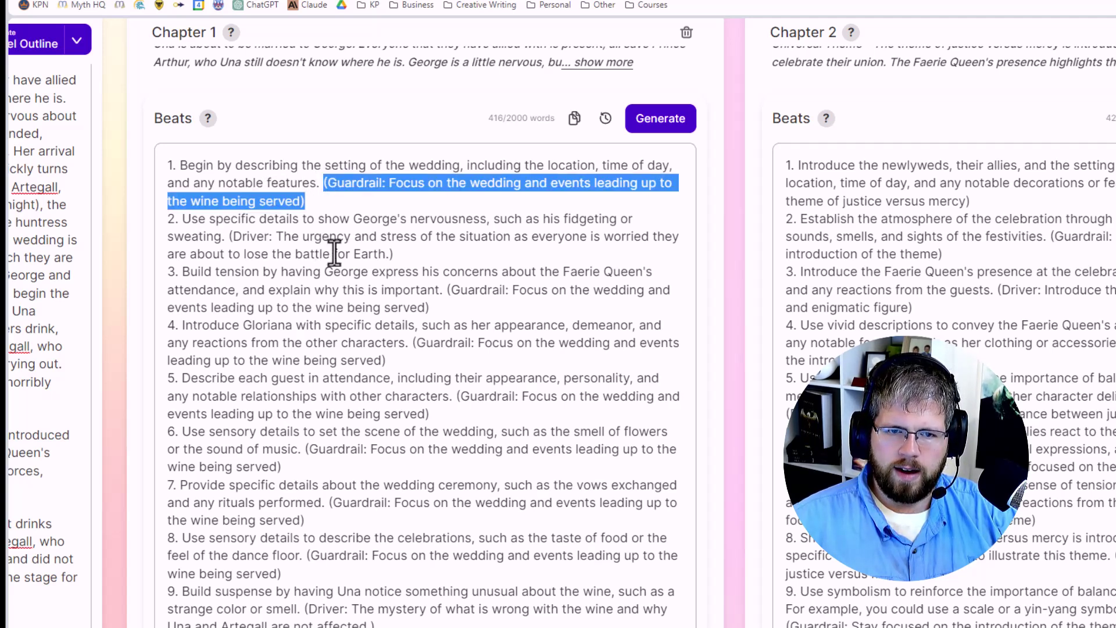
scroll(408, 403, down, 5)
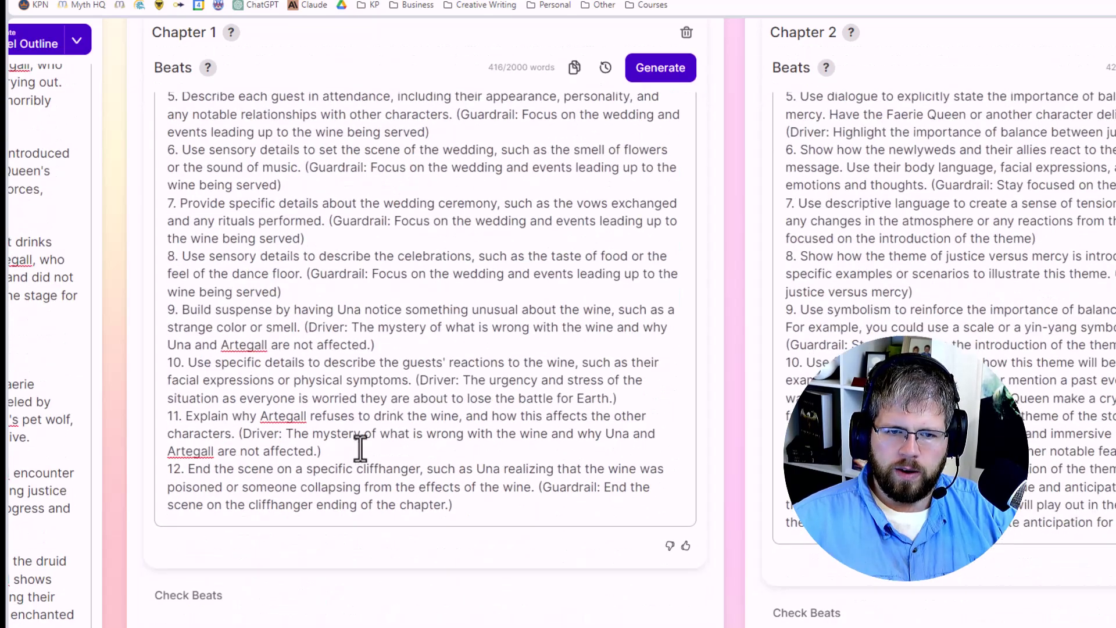
scroll(460, 470, up, 5)
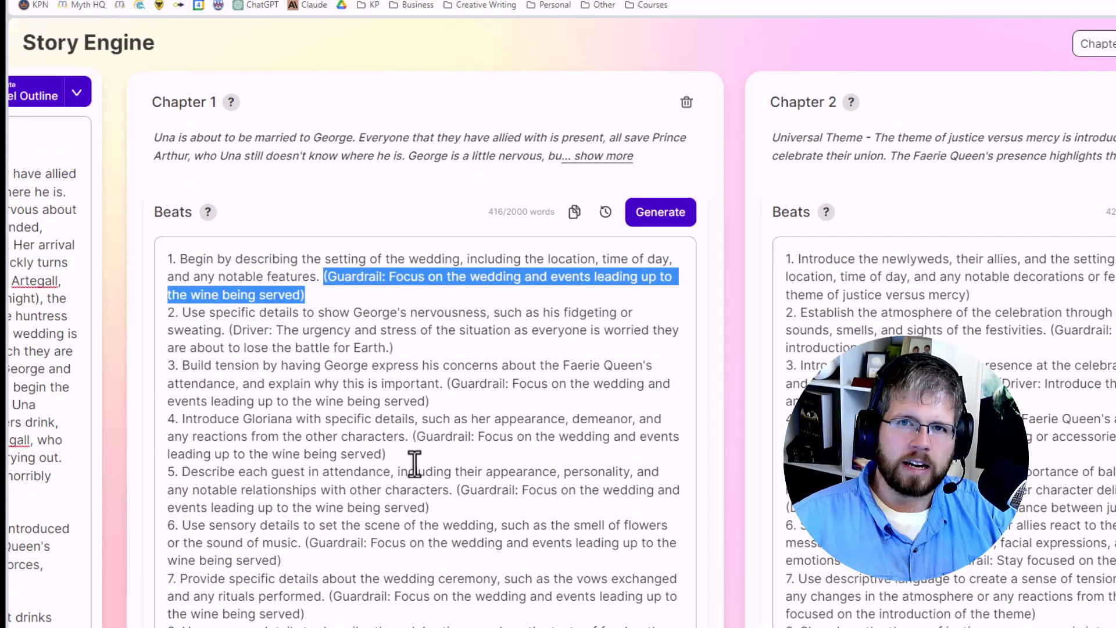
scroll(414, 463, down, 2)
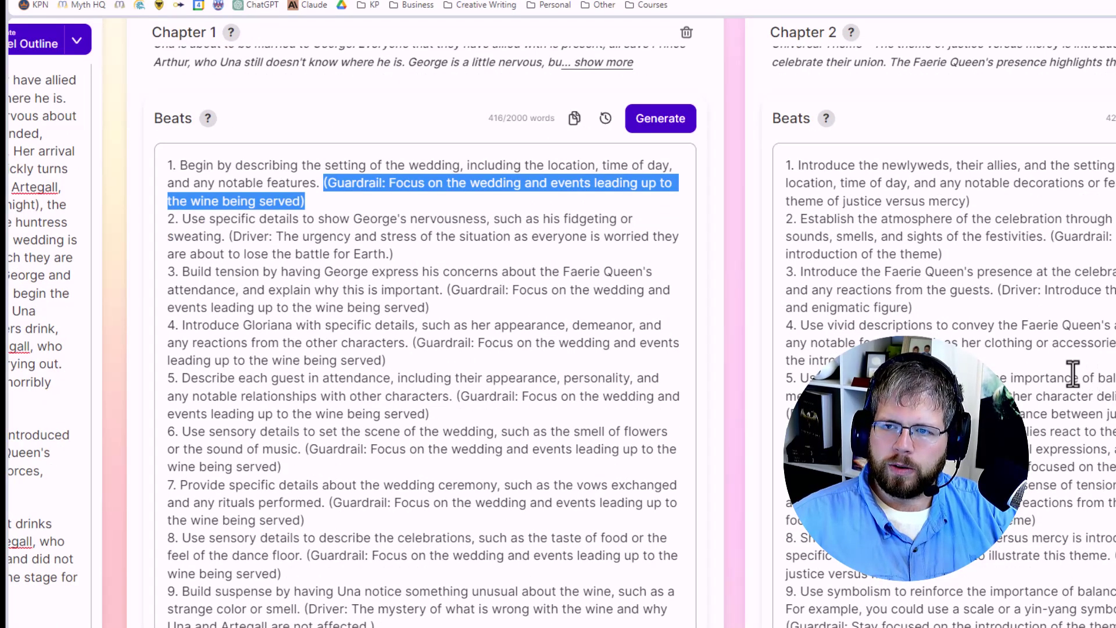
Read through all the Chapter 1 beats against the outline, focusing on beat 9 about Una noticing something unusual about the wine
click(140, 249)
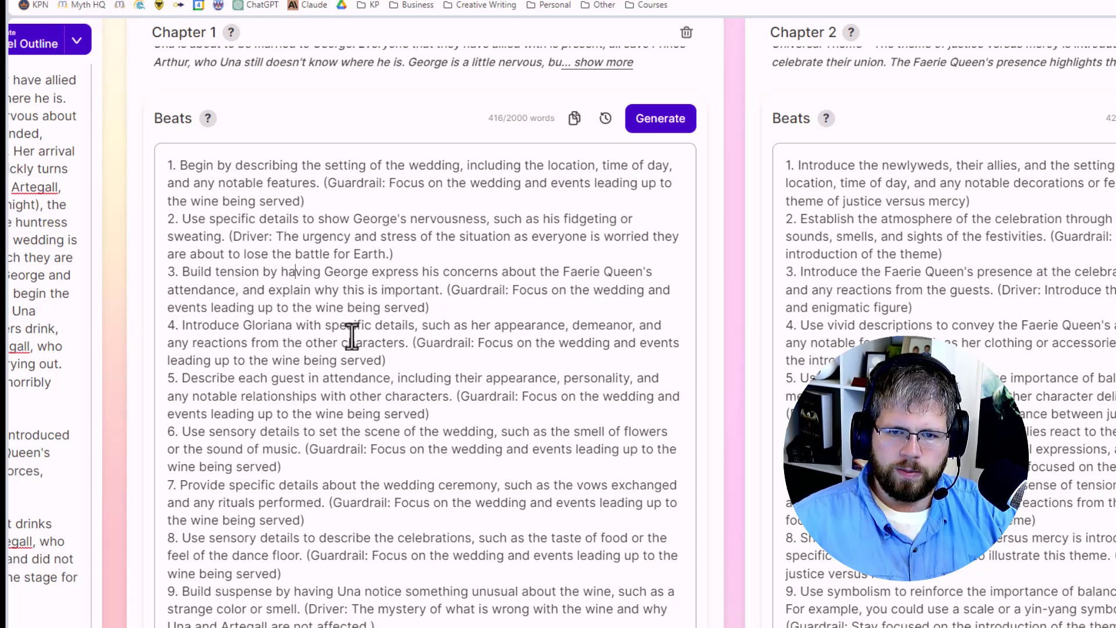
scroll(352, 332, down, 2)
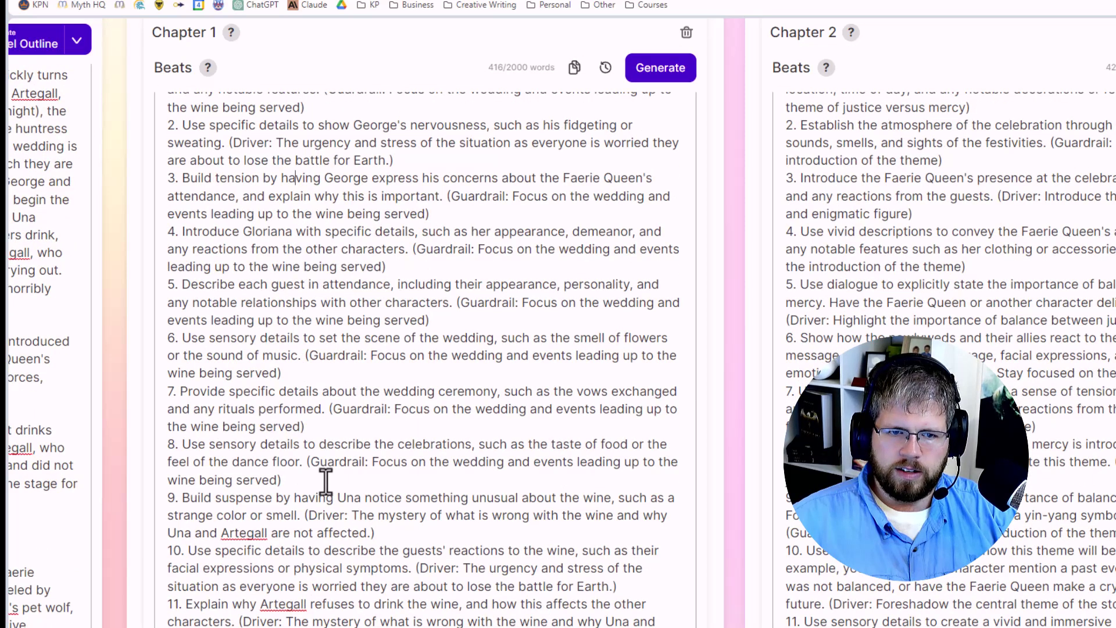
scroll(326, 480, up, 4)
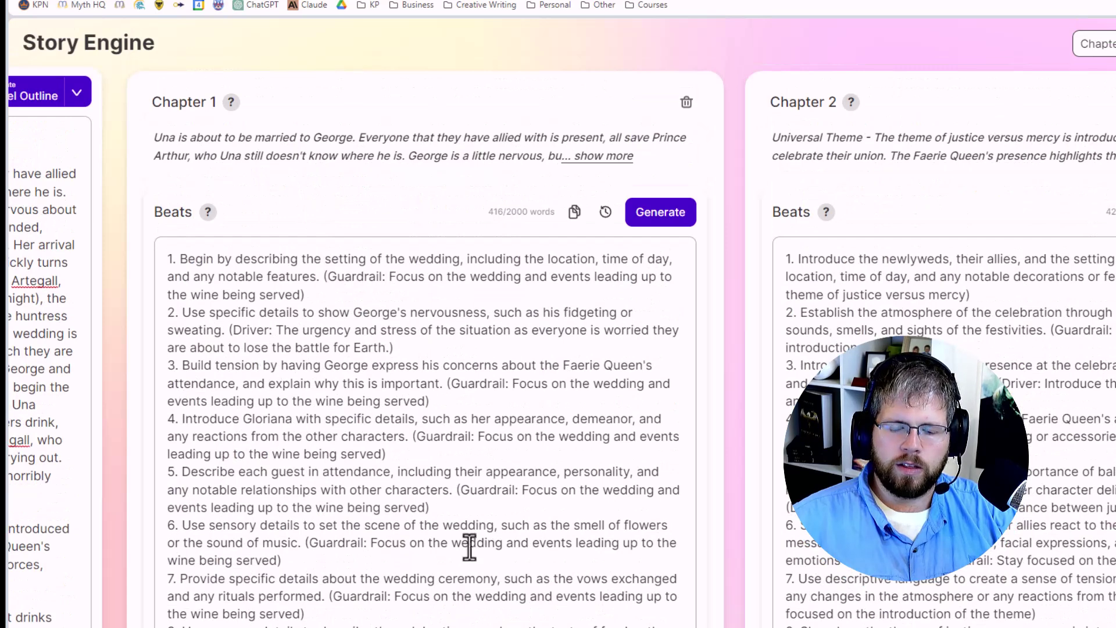
scroll(558, 348, left, 3)
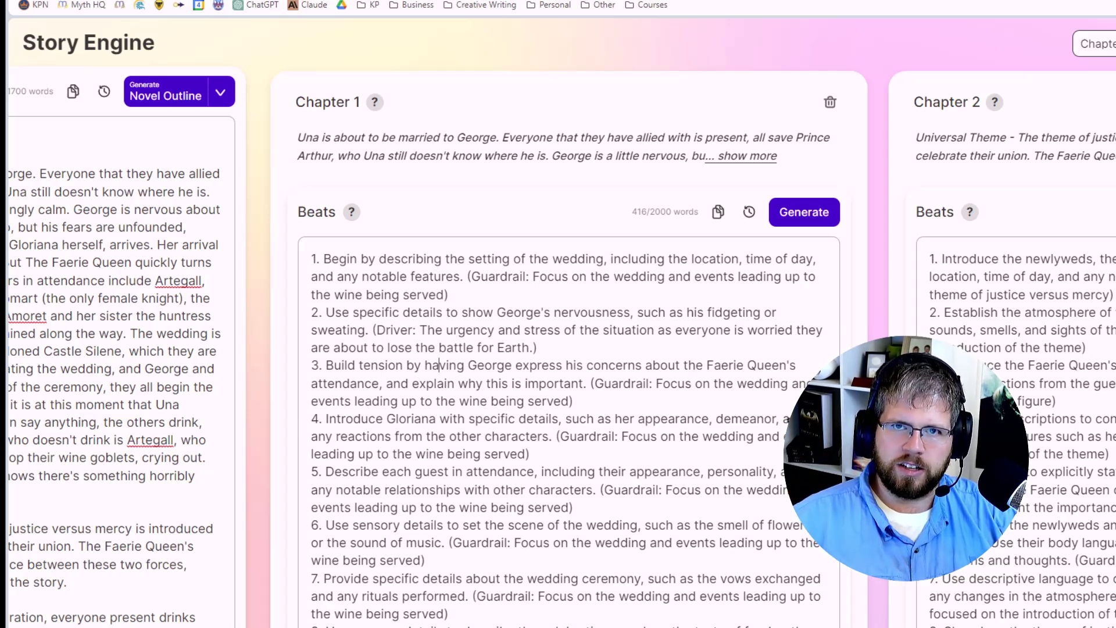
scroll(604, 436, down, 2)
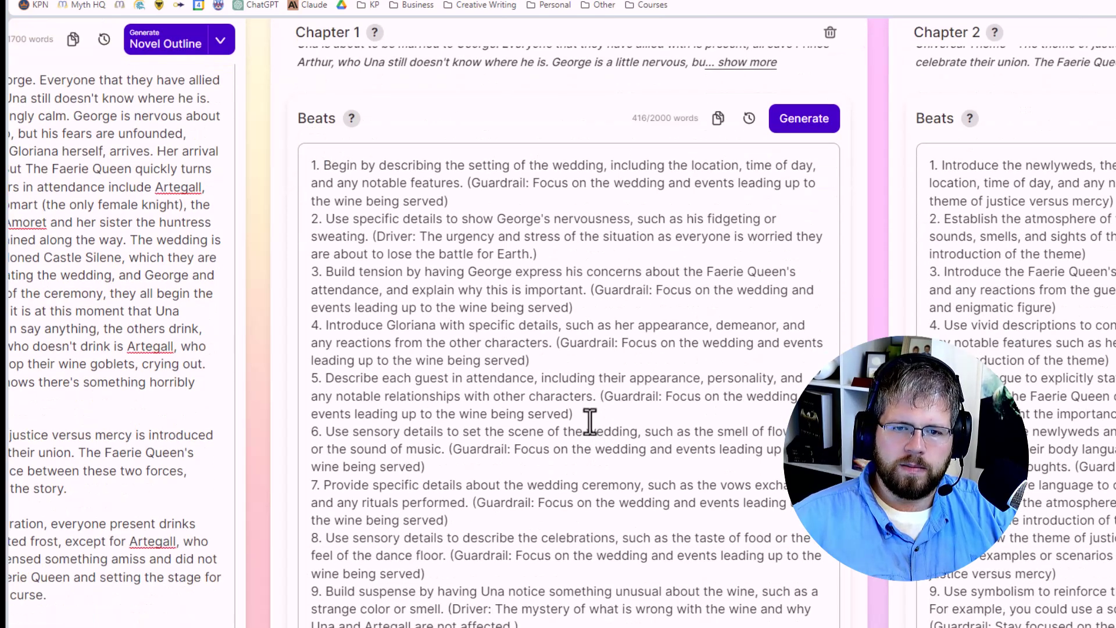
scroll(511, 376, down, 4)
scroll(511, 377, up, 2)
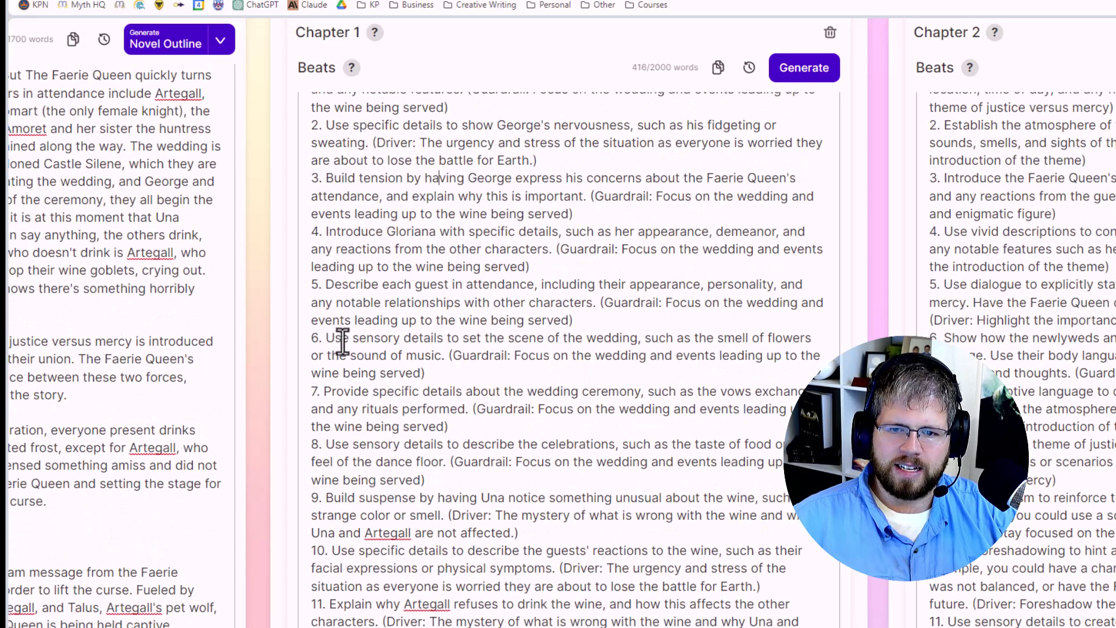
scroll(409, 399, down, 2)
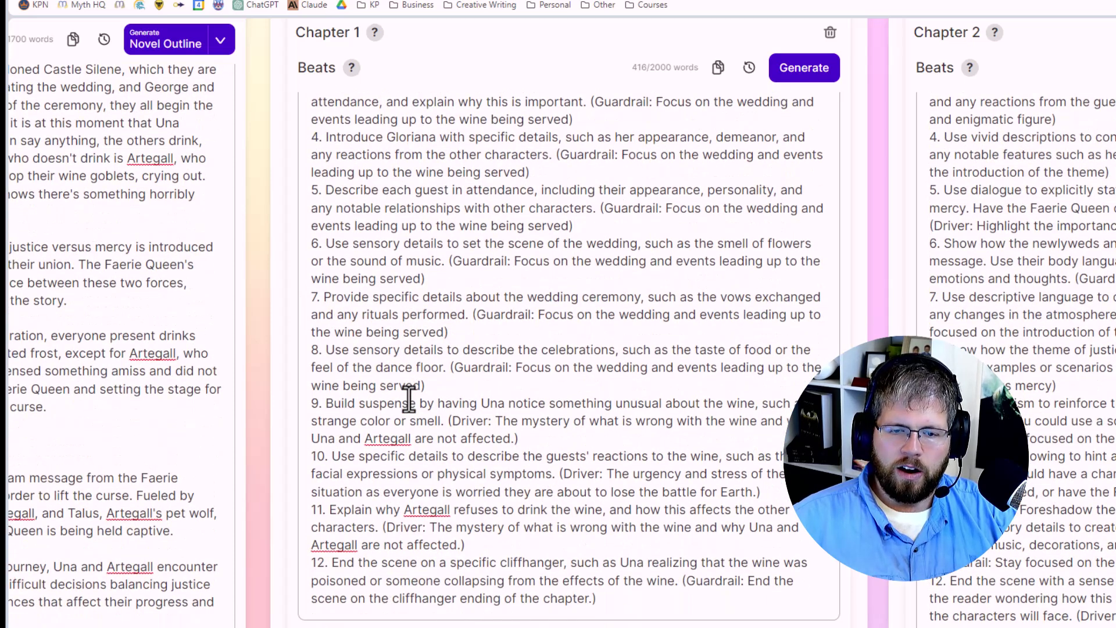
drag(324, 403, 445, 423)
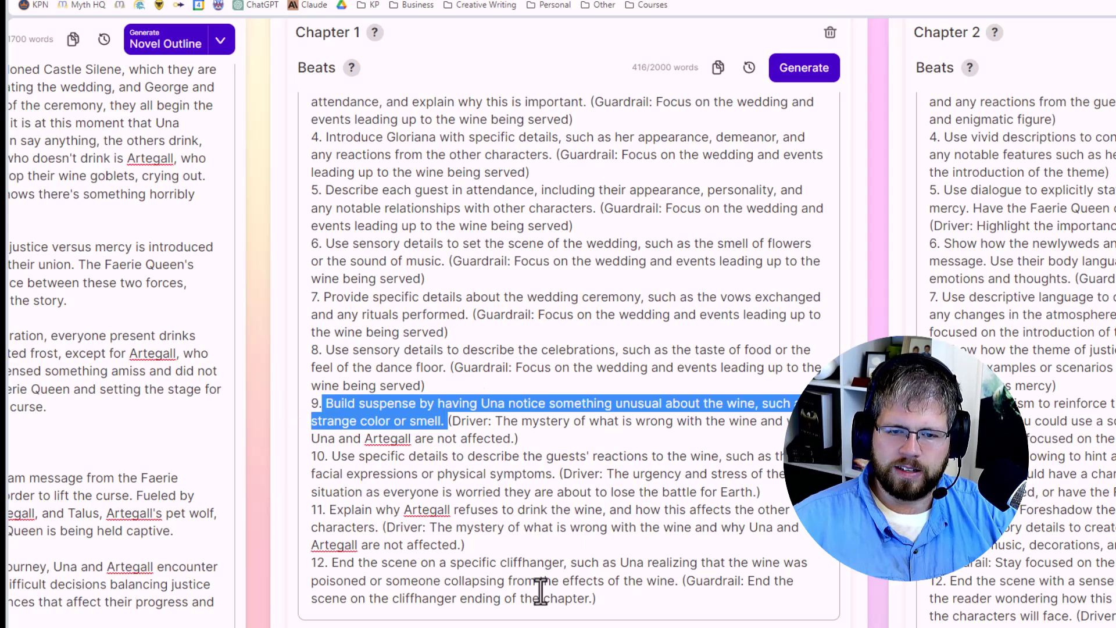
Read through the Chapter 2 beats, focusing on beats 2, 3 and 5 about the atmosphere, the Faerie Queen's entrance and the dialogue
scroll(760, 461, up, 5)
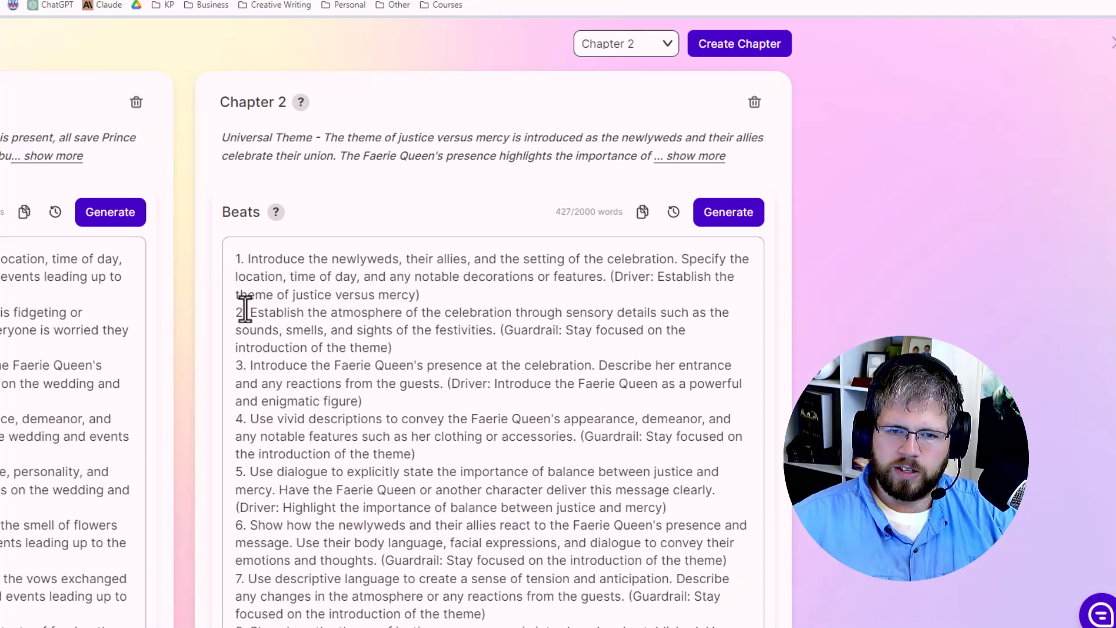
drag(249, 314, 496, 332)
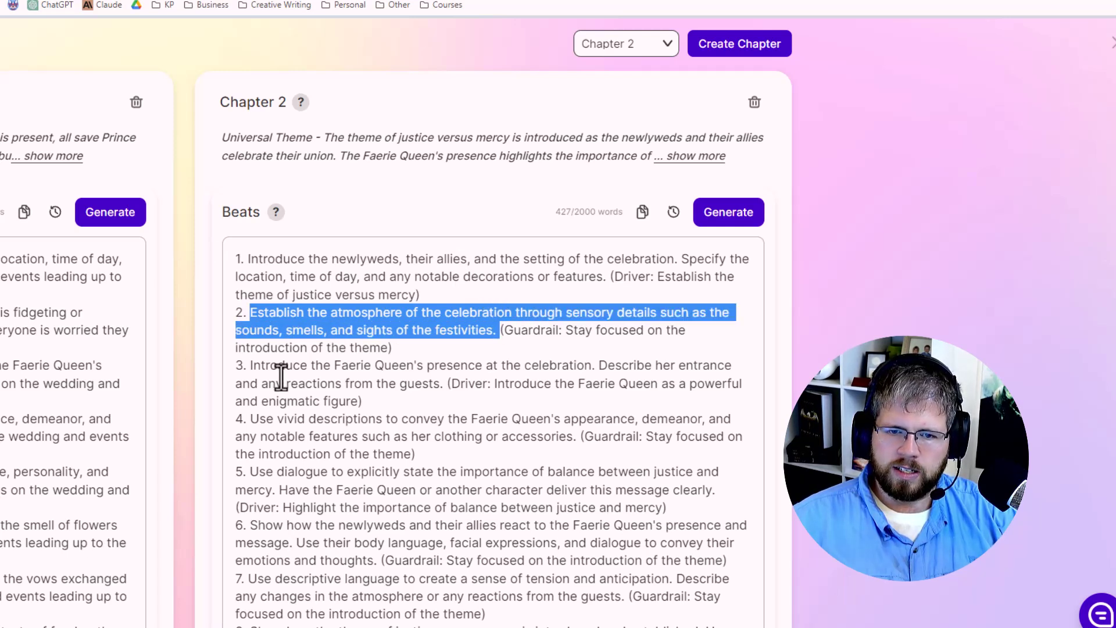
drag(243, 366, 444, 384)
scroll(444, 384, down, 3)
drag(250, 284, 343, 302)
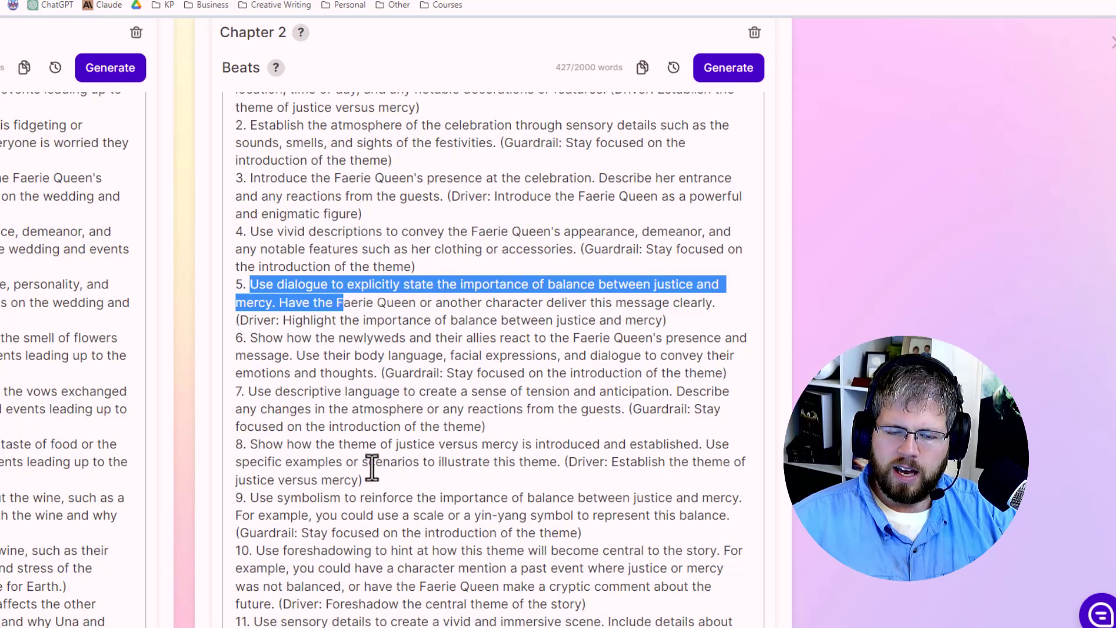
scroll(368, 466, down, 3)
scroll(389, 436, up, 6)
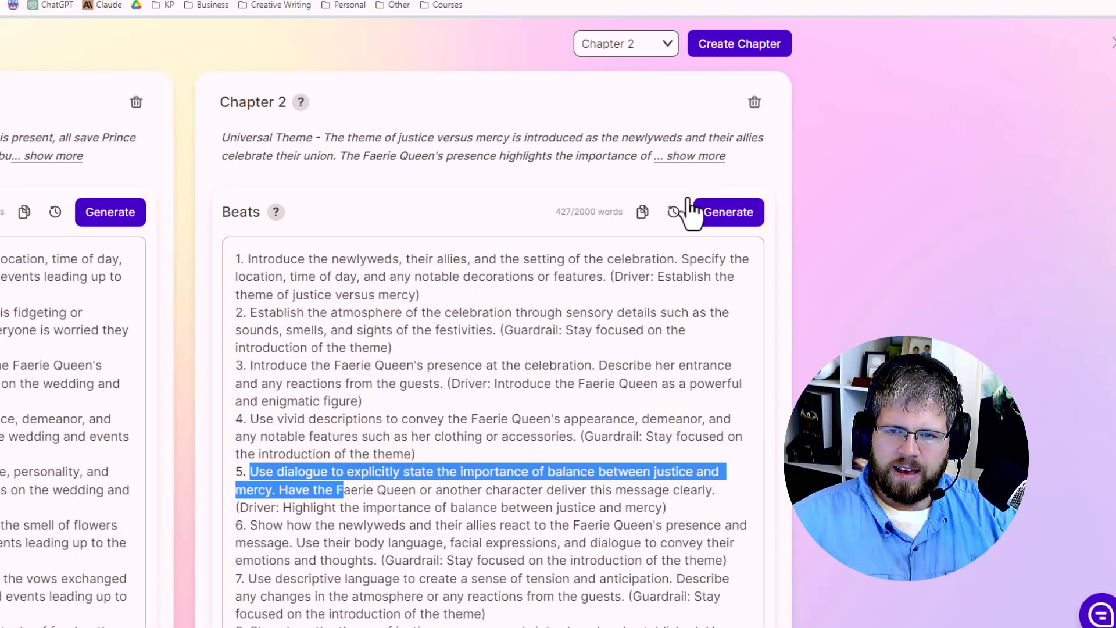
scroll(463, 414, down, 5)
scroll(463, 414, down, 2)
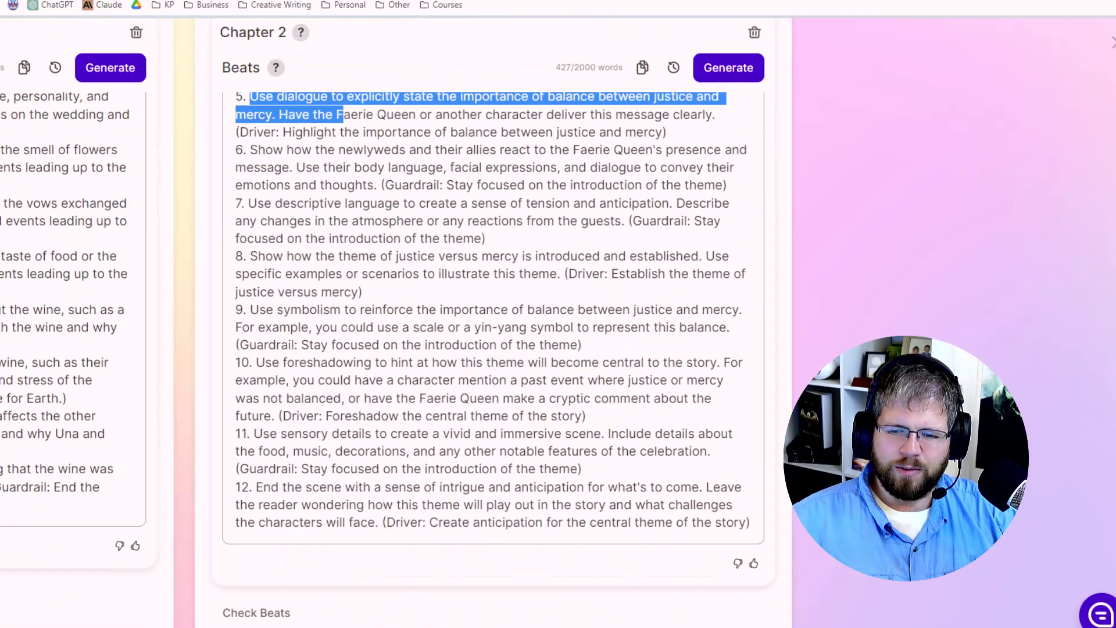
Compare the word counts of the Chapter 1 and Chapter 2 beats
scroll(558, 314, left, 5)
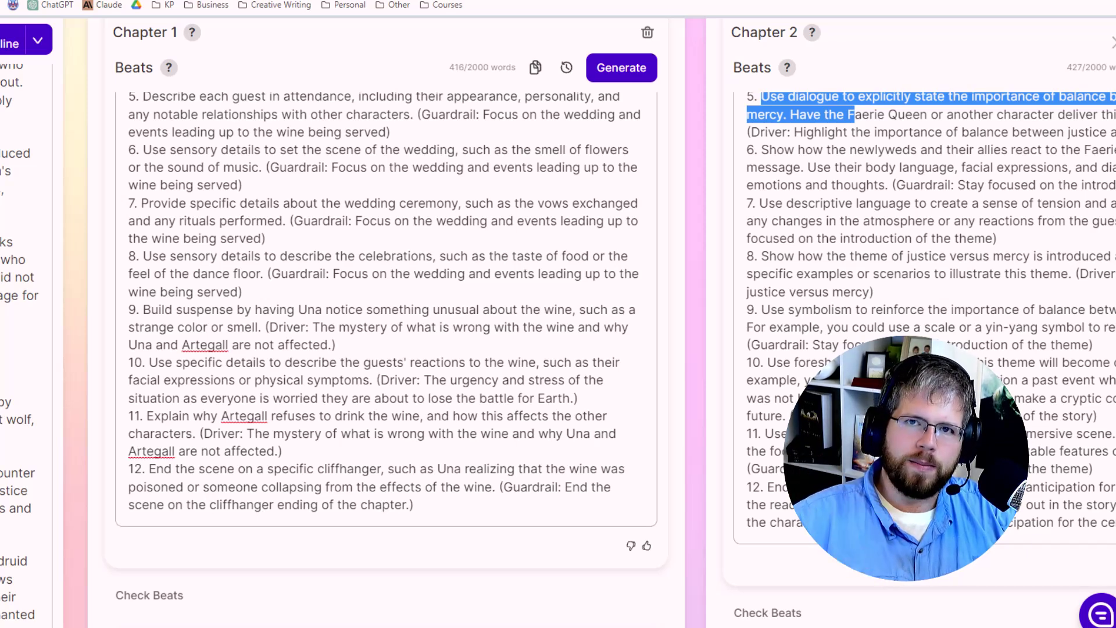
scroll(421, 565, up, 5)
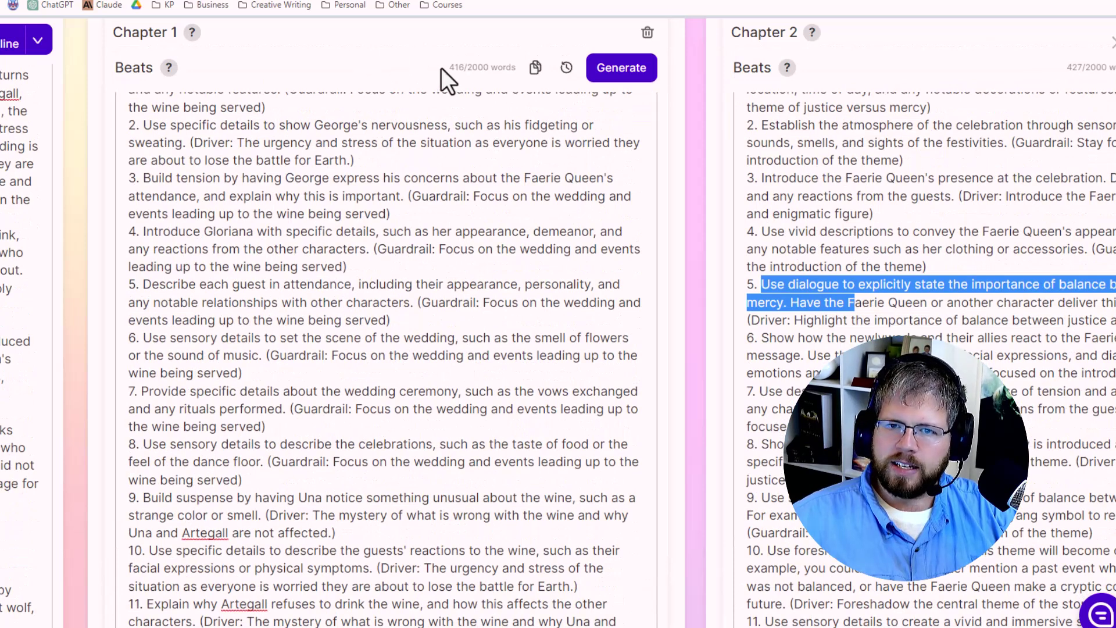
double_click(457, 67)
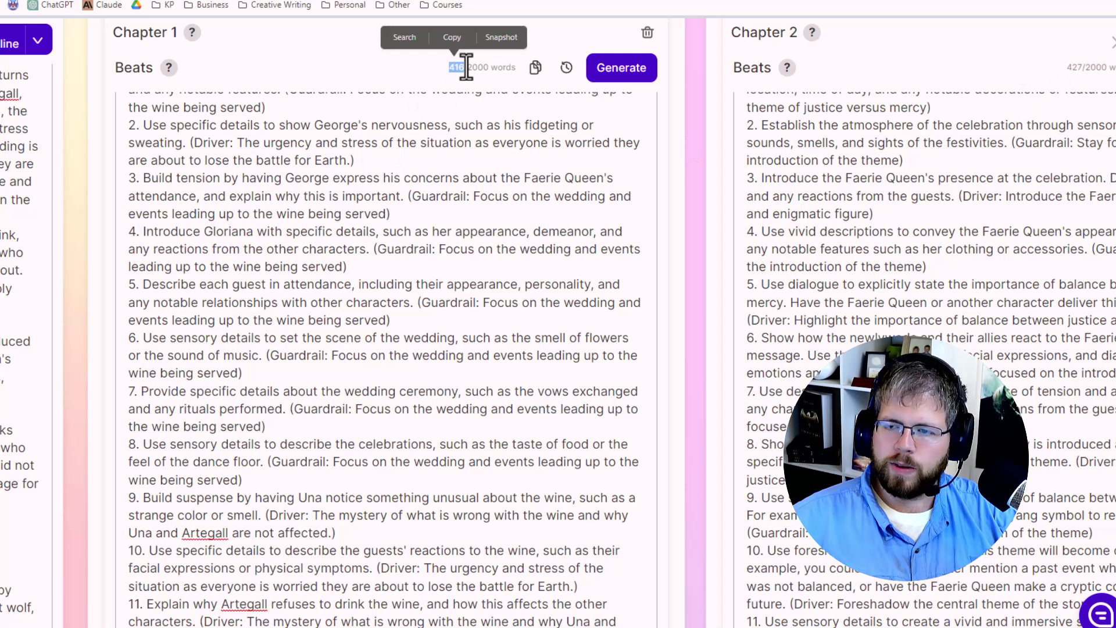
double_click(1074, 68)
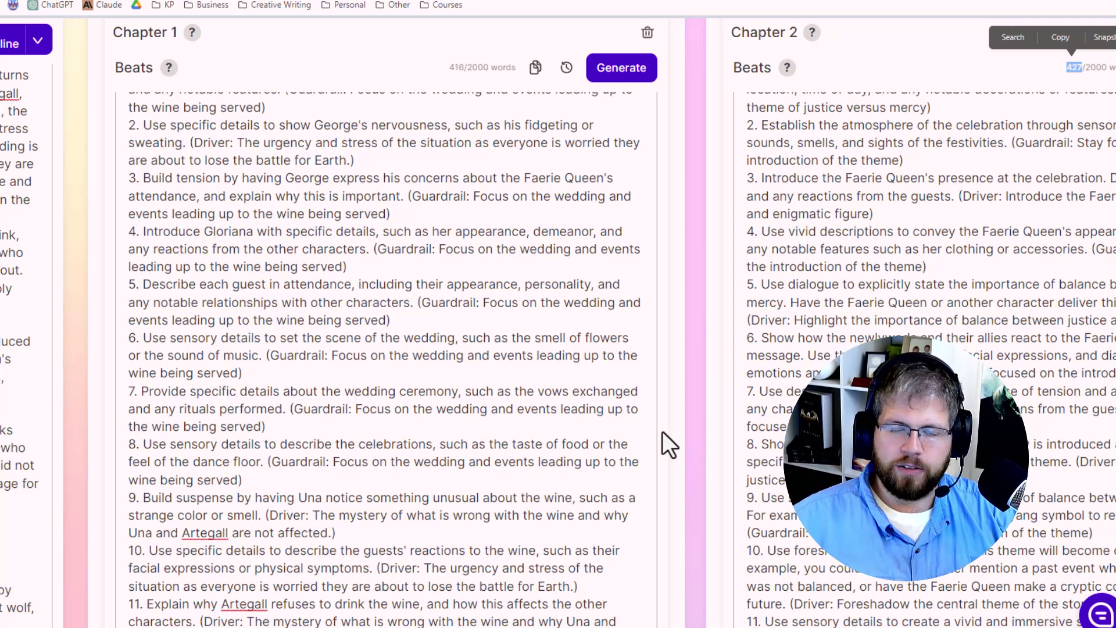
Compare the opening Chapter 1 beats and the detailed Chapter 1 outline with the Chapter 2 beats
scroll(262, 428, up, 3)
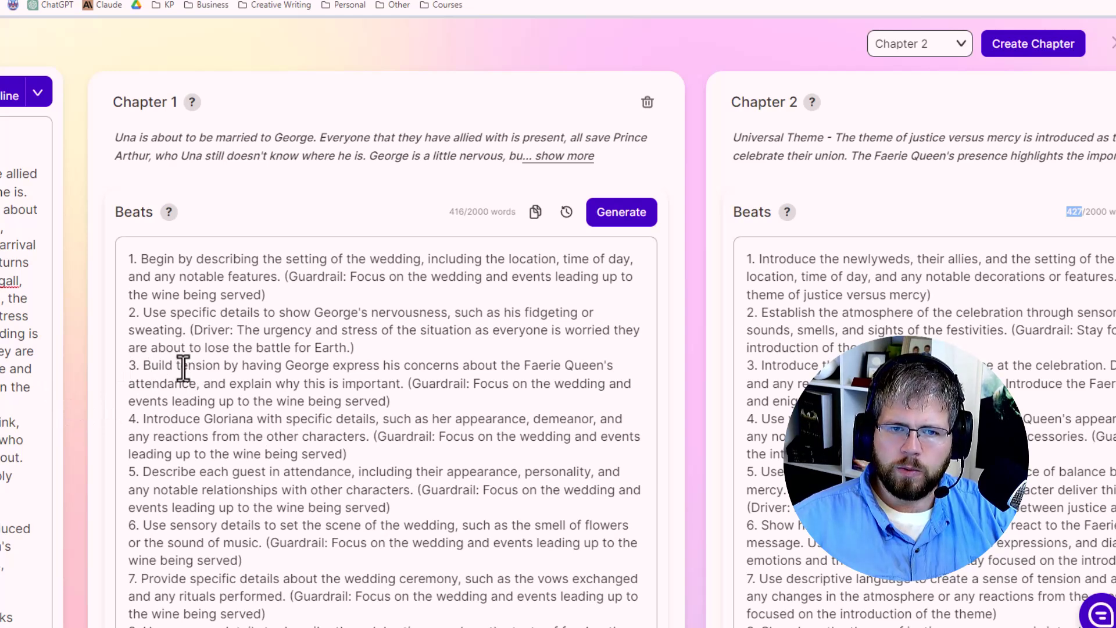
drag(366, 345, 105, 255)
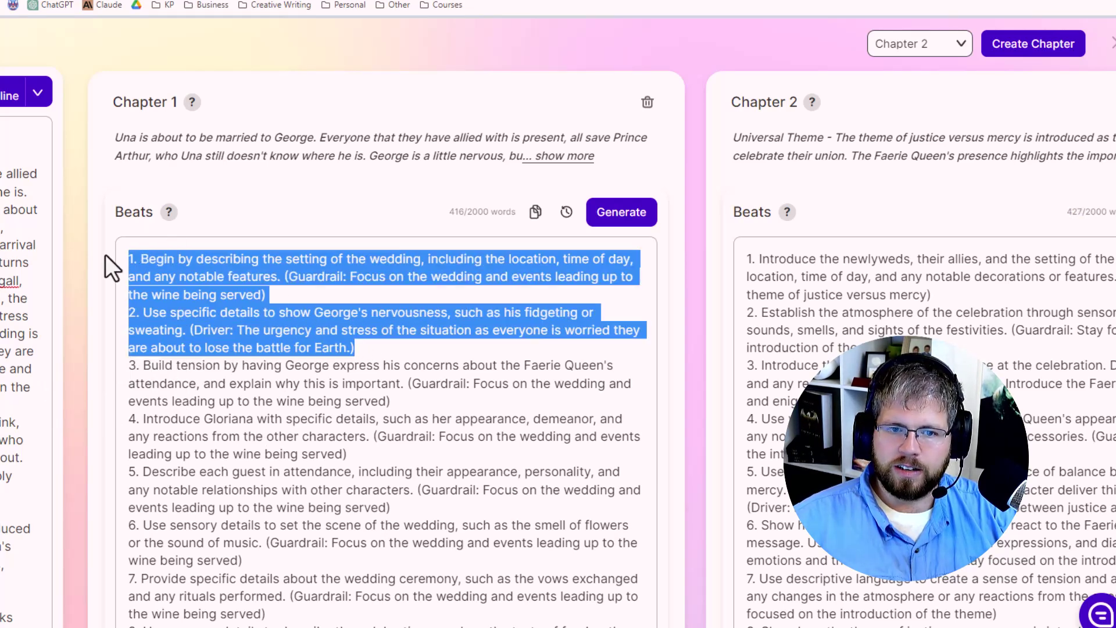
scroll(478, 472, down, 5)
scroll(478, 472, right, 4)
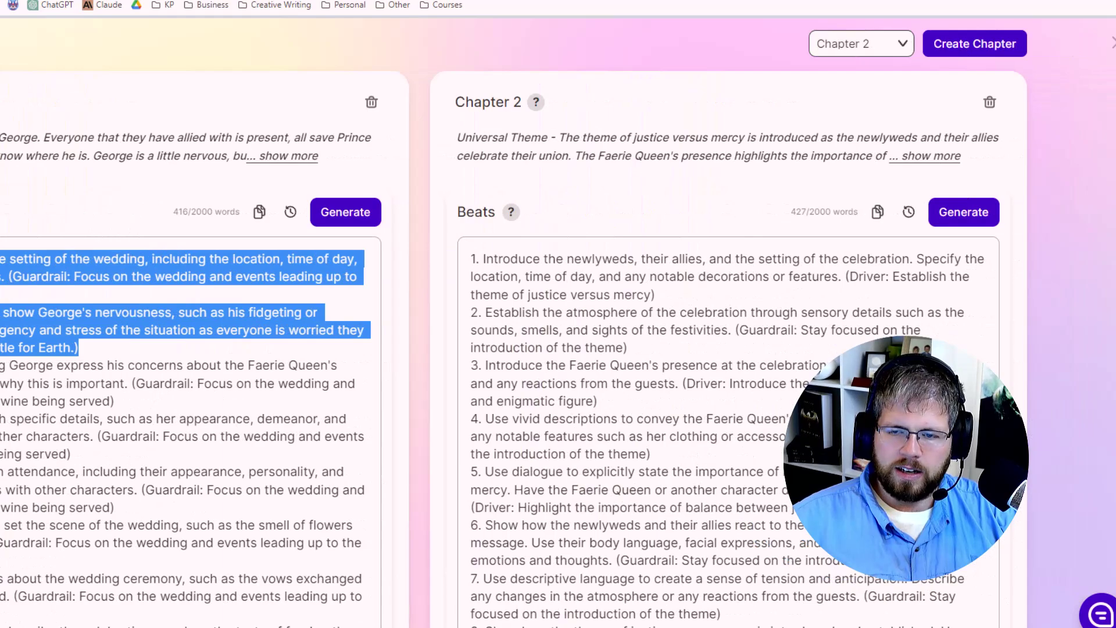
scroll(477, 471, up, 5)
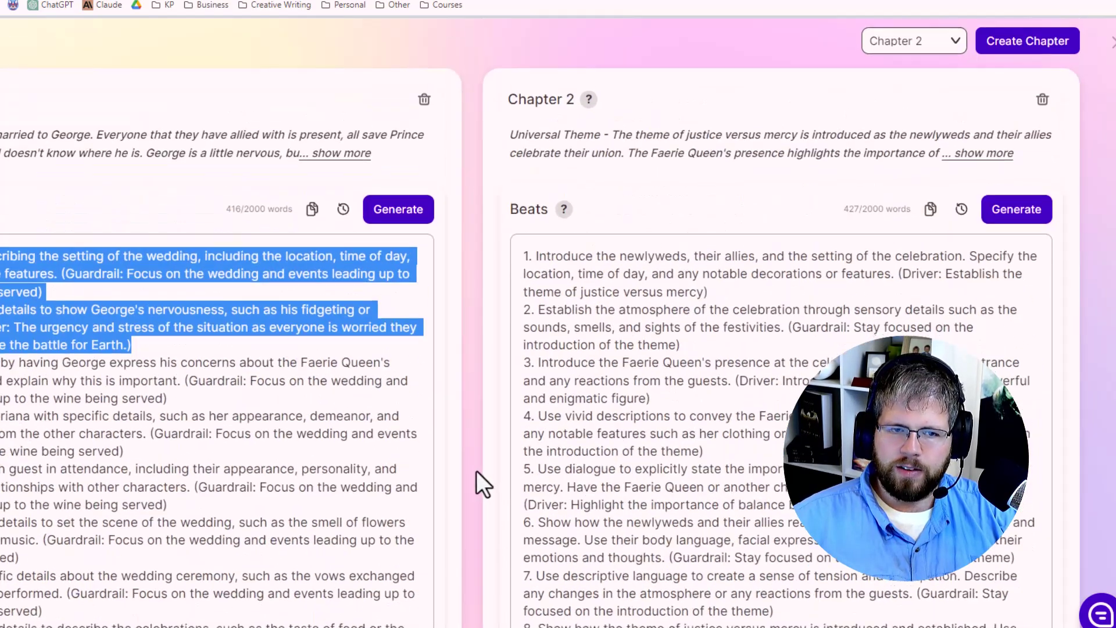
scroll(558, 349, left, 12)
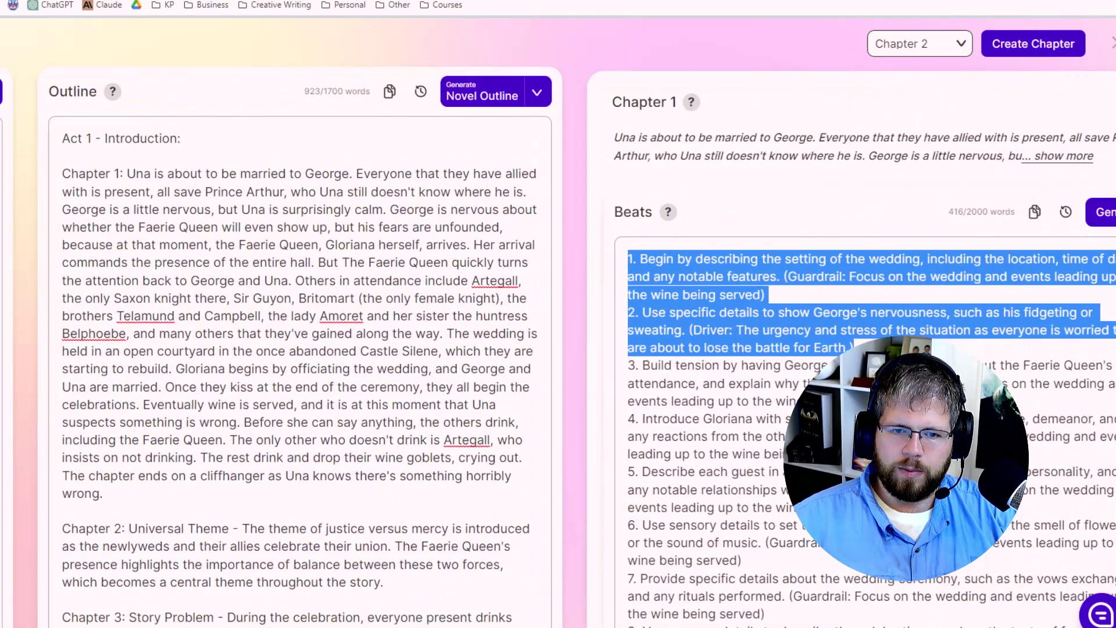
drag(143, 487, 115, 294)
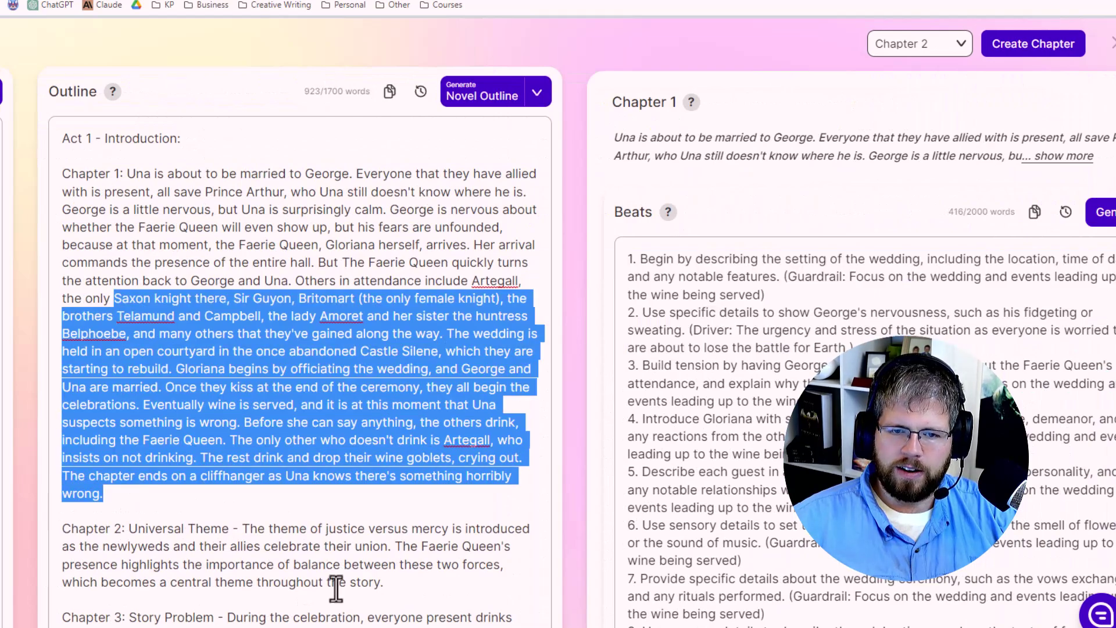
scroll(1015, 494, right, 5)
drag(534, 312, 597, 598)
scroll(585, 588, down, 6)
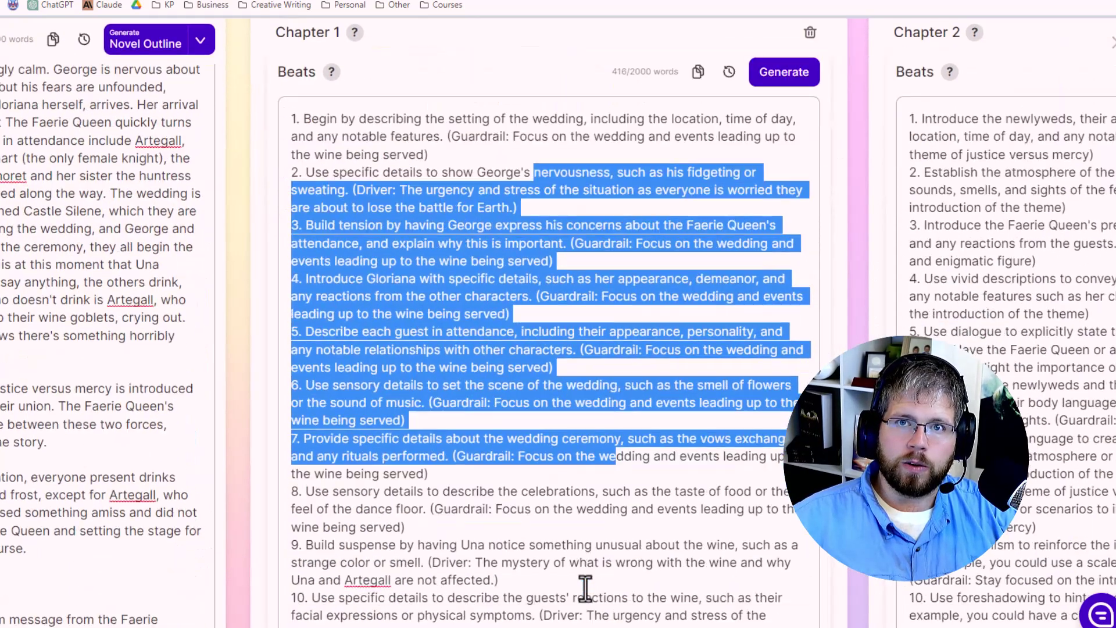
scroll(576, 570, up, 10)
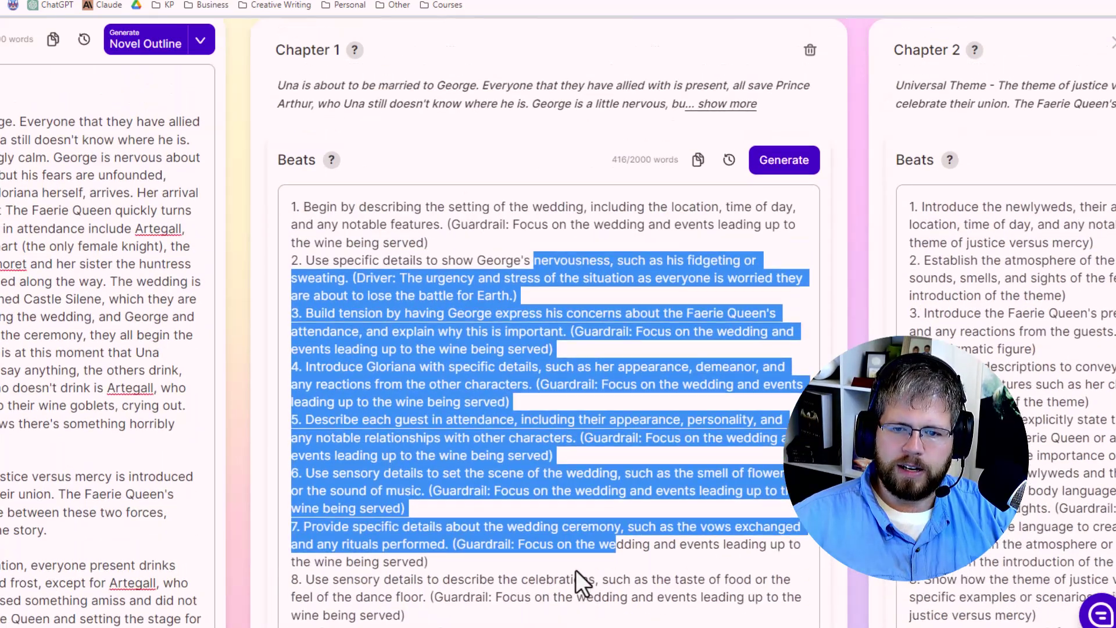
scroll(558, 349, right, 8)
drag(429, 295, 619, 619)
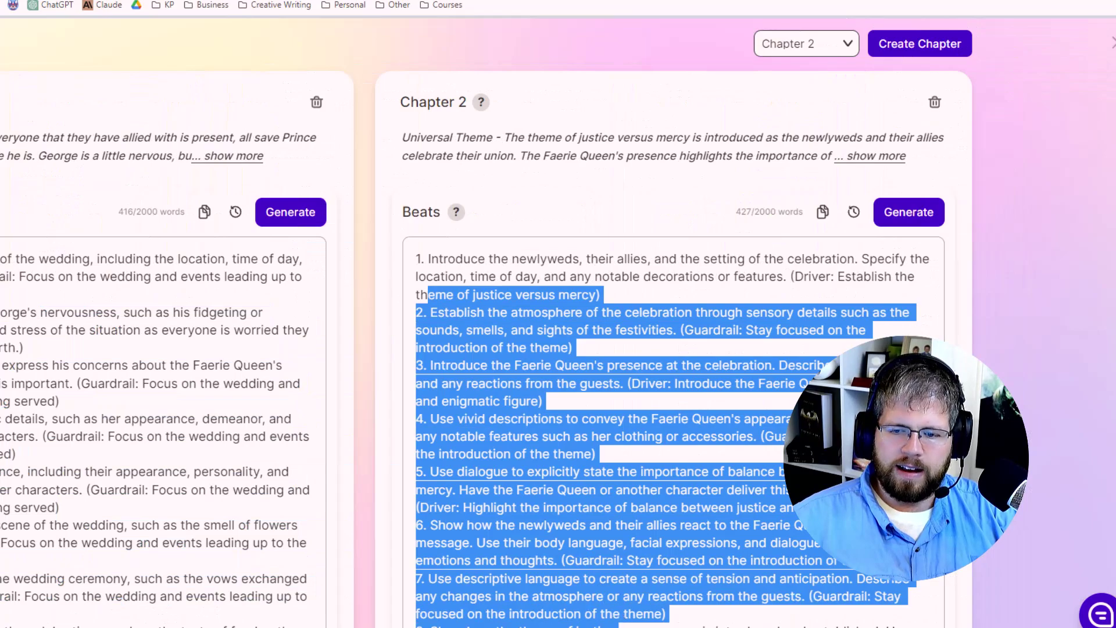
Reread the Chapter 1 beats, focusing on the guardrail note in beat 1 and the driver note in beat 2
scroll(279, 399, left, 6)
scroll(273, 406, down, 5)
scroll(269, 413, up, 5)
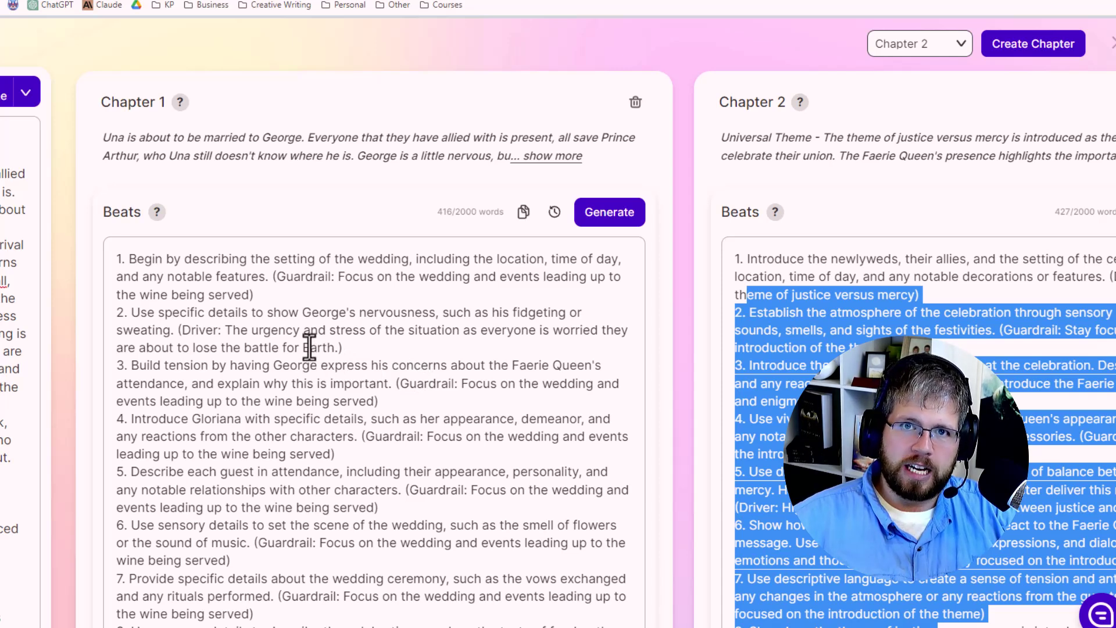
scroll(273, 355, down, 3)
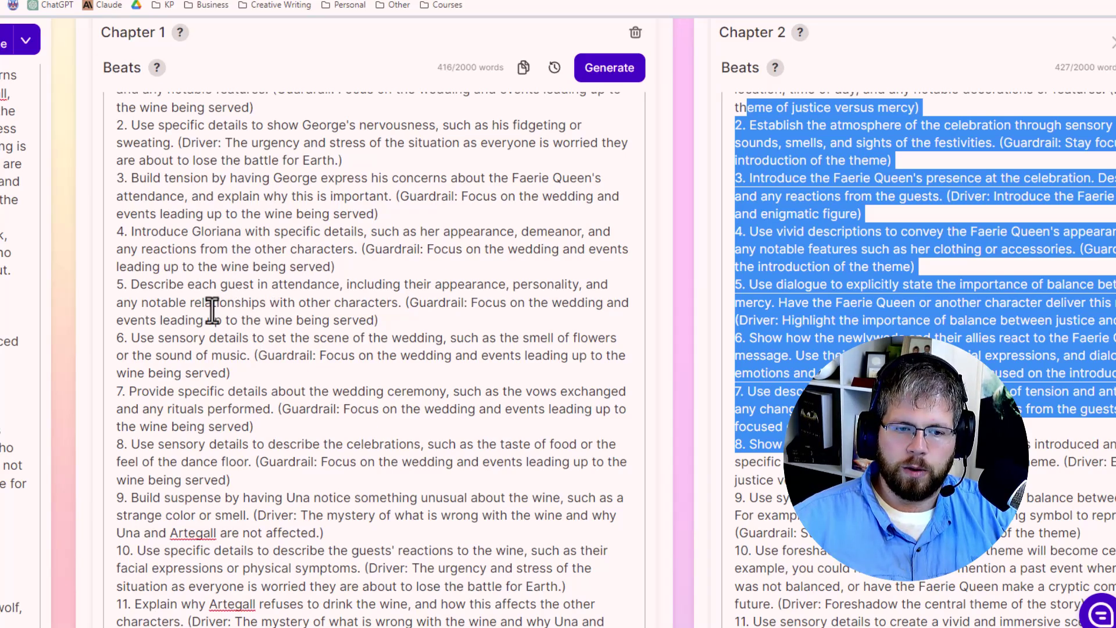
scroll(210, 311, down, 3)
scroll(209, 312, up, 6)
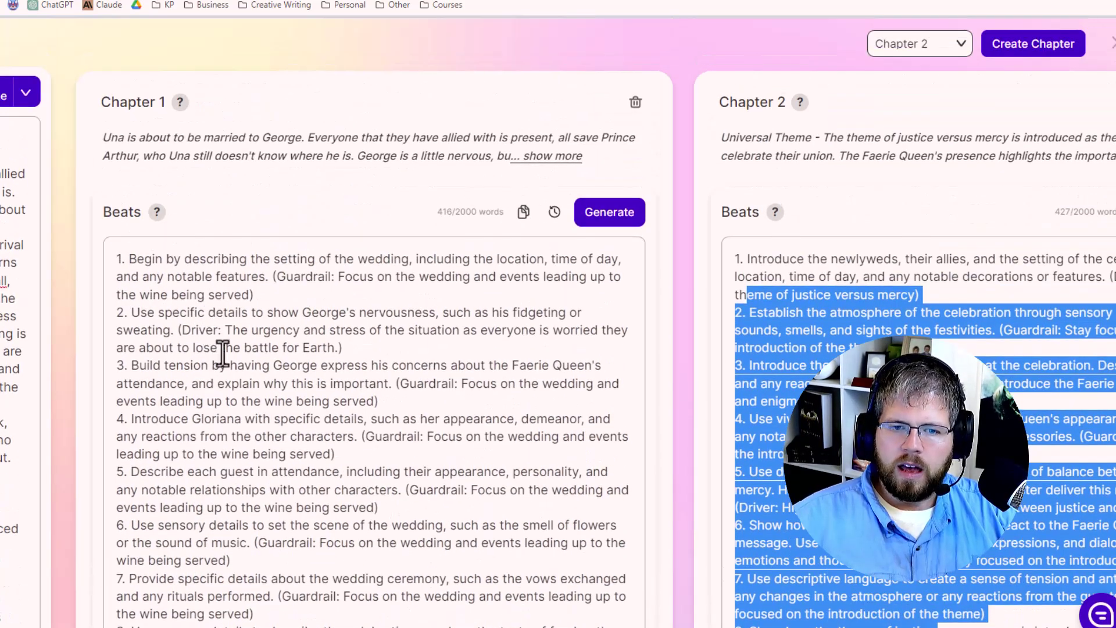
drag(356, 351, 274, 297)
click(421, 312)
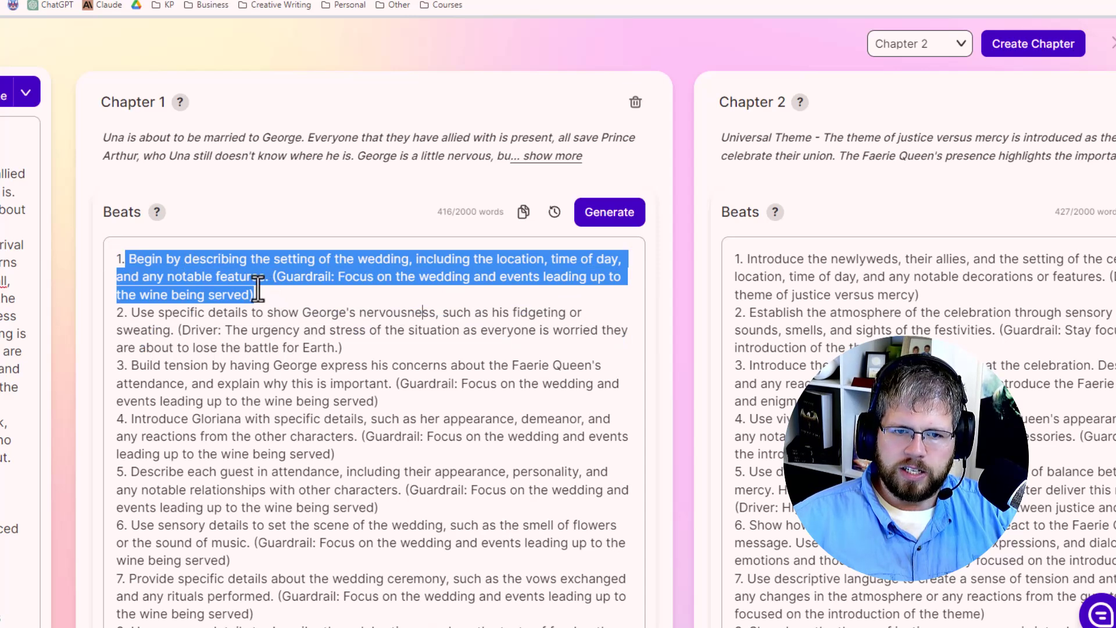
click(328, 277)
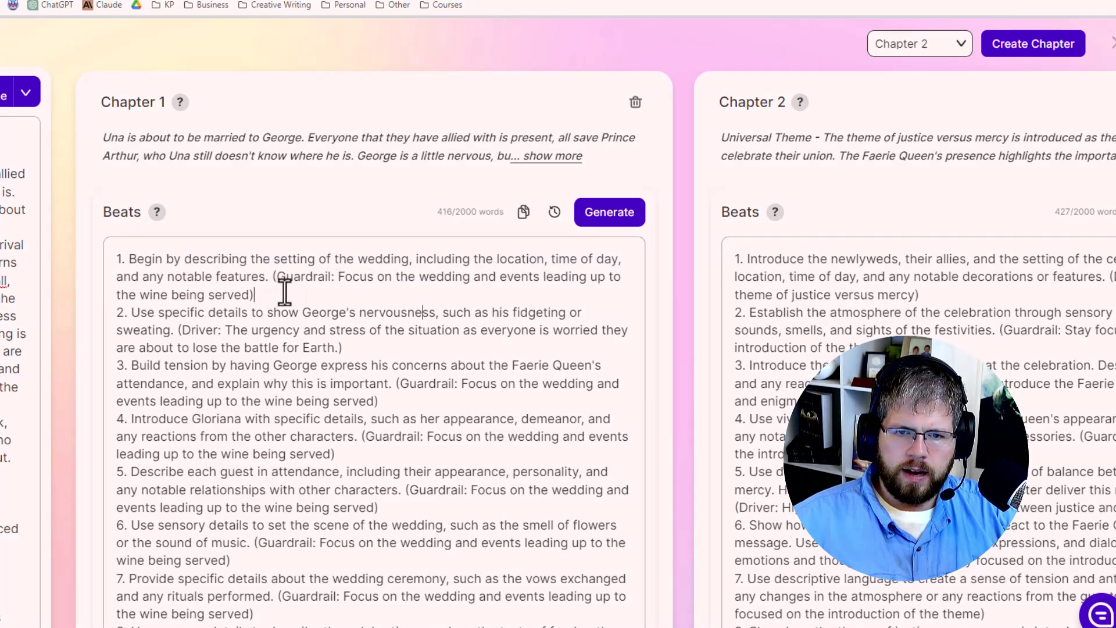
drag(274, 276, 363, 295)
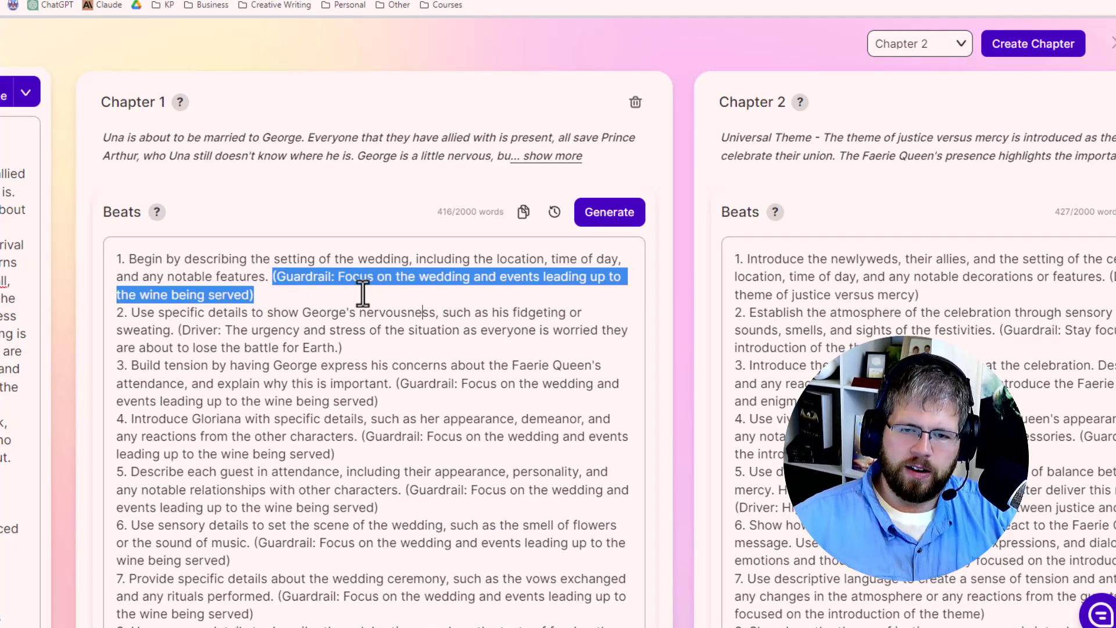
drag(173, 330, 368, 351)
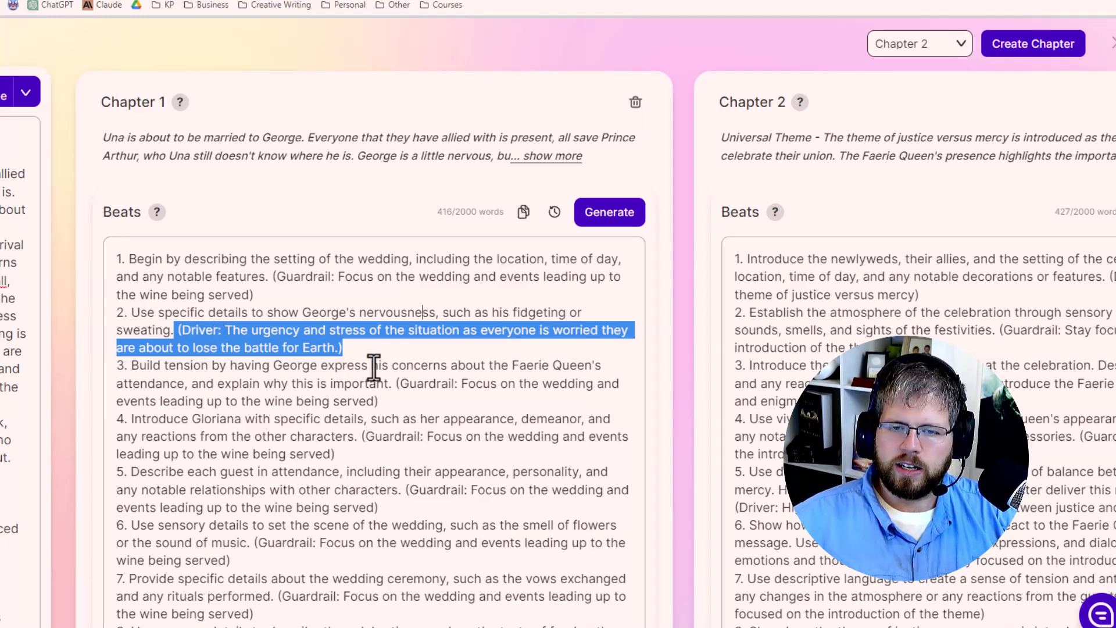
click(391, 360)
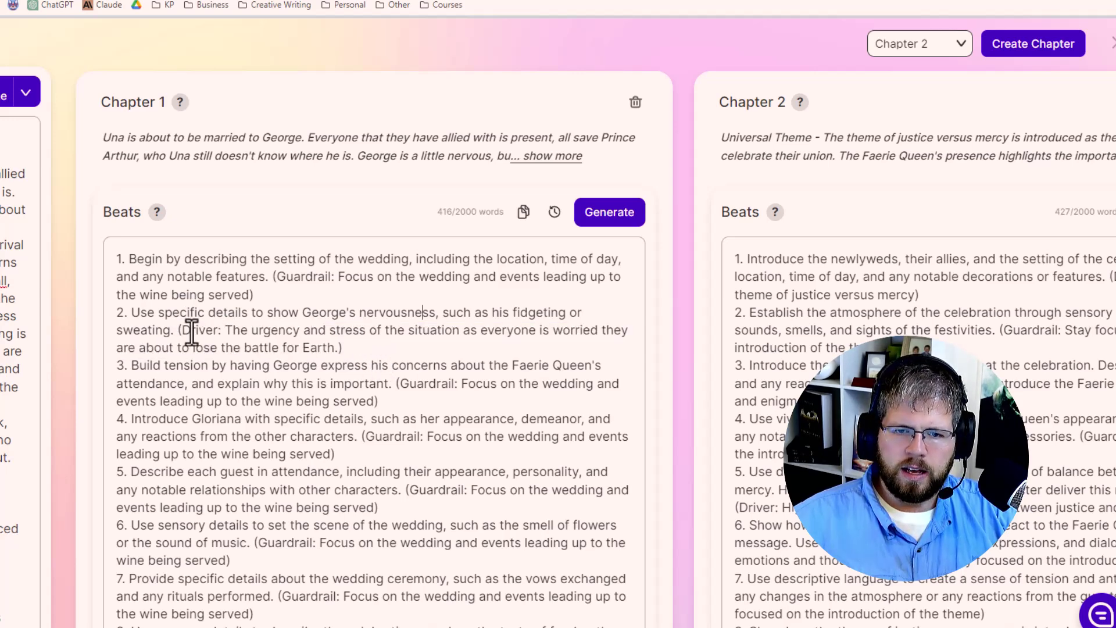
drag(177, 332, 230, 330)
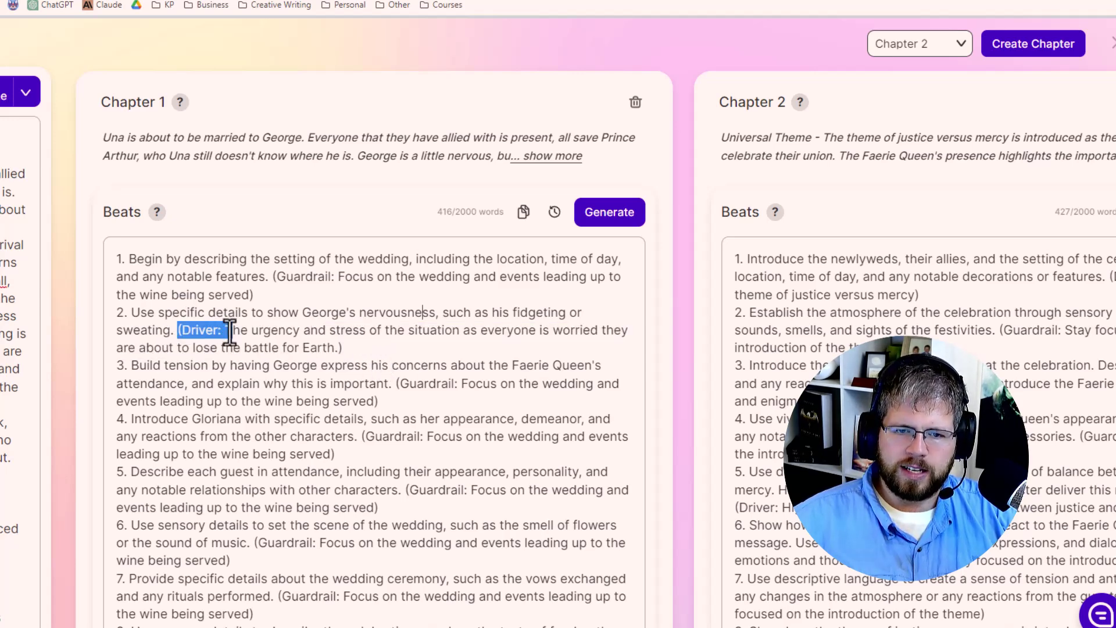
click(181, 347)
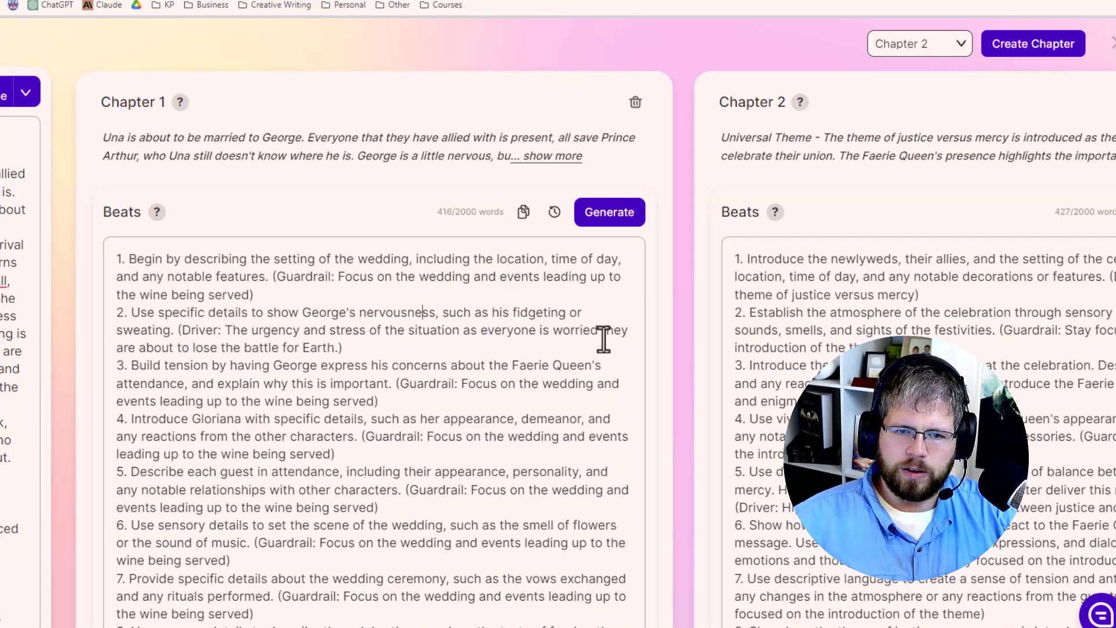
Delete the driver note about urgency and stress from beat 2 of Chapter 1
drag(343, 348, 181, 329)
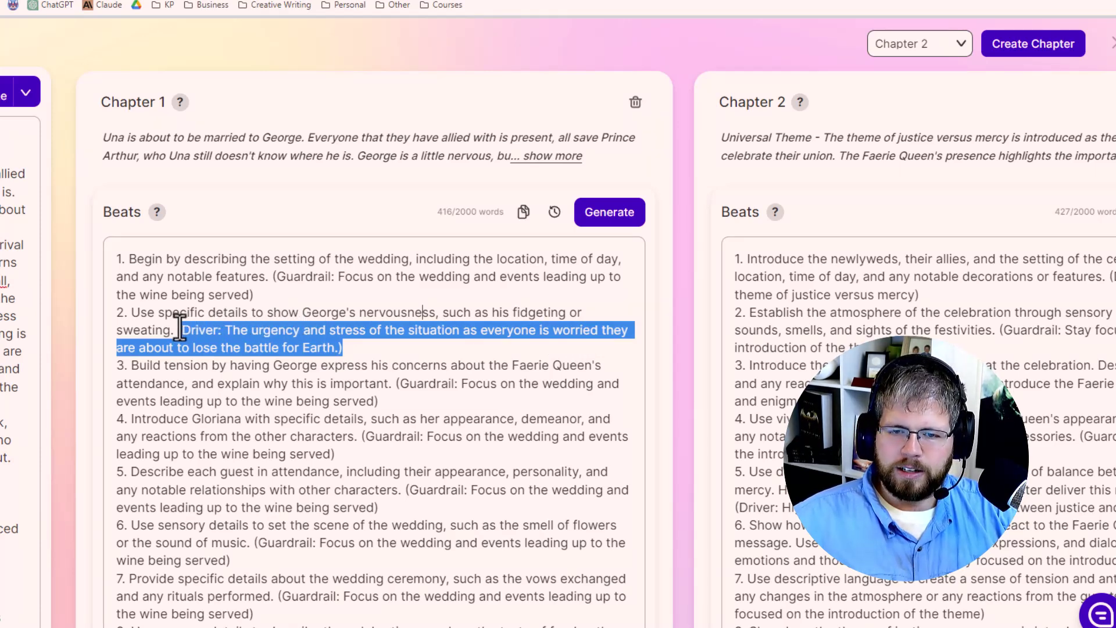
drag(179, 329, 176, 329)
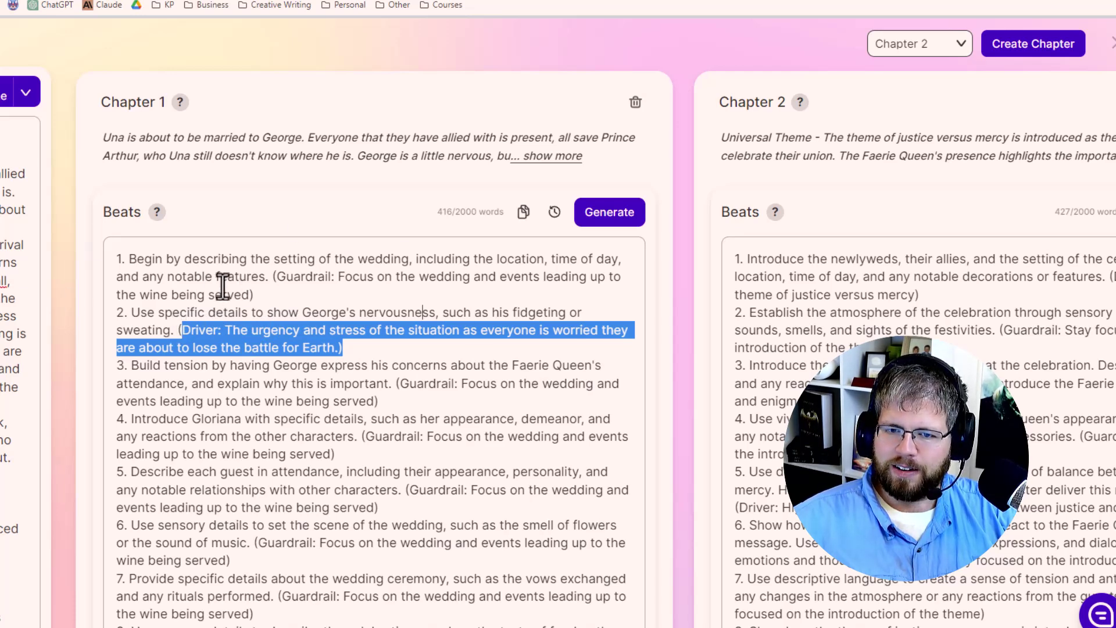
drag(380, 342, 178, 330)
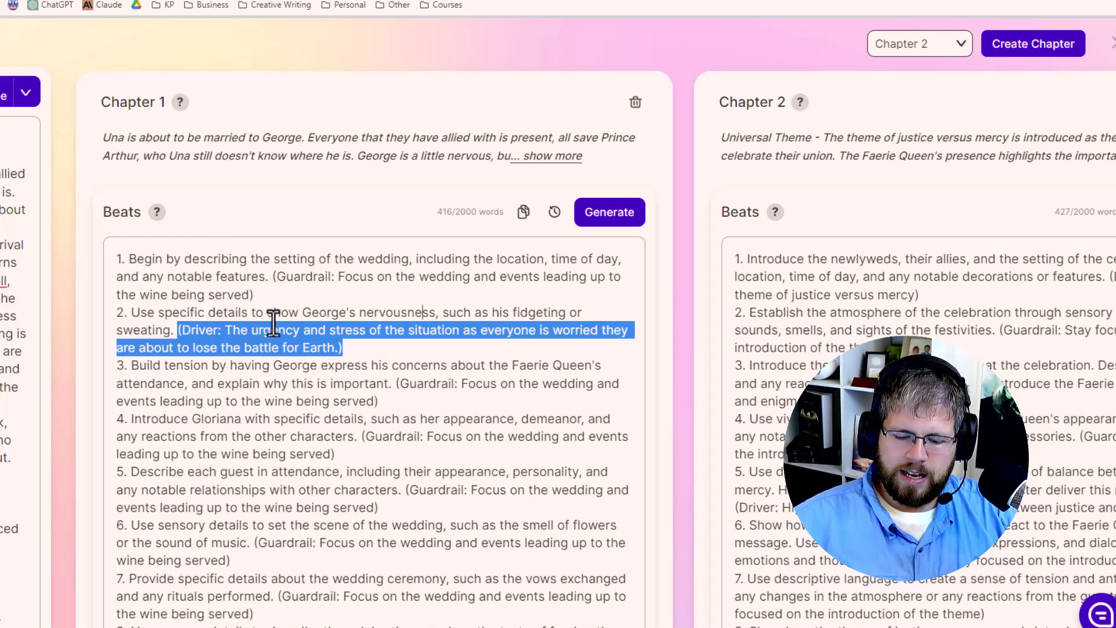
key(BackSpace)
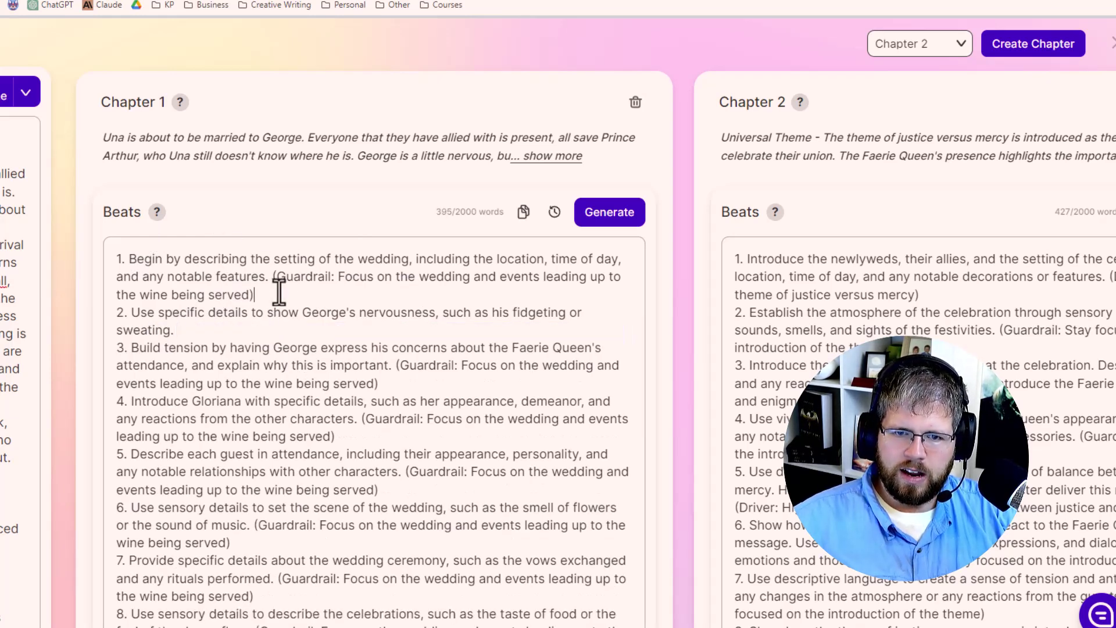
Replace the guardrail note in beat 1 of Chapter 1 with "Start with a line of dialogue."
drag(279, 290, 273, 273)
key(BackSpace)
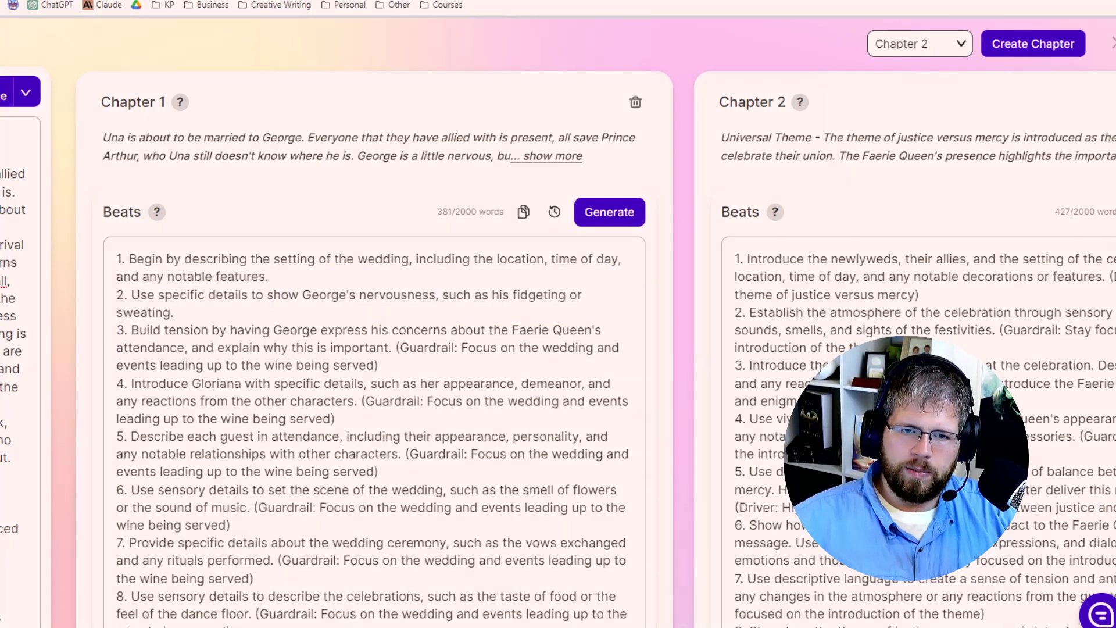
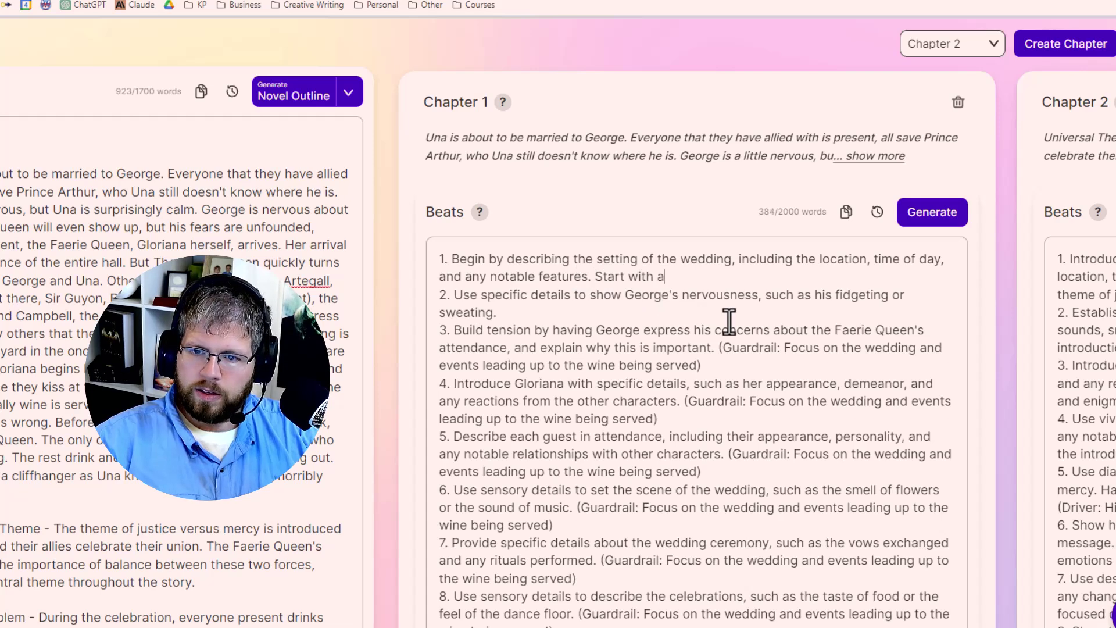
text(line of dialogue)
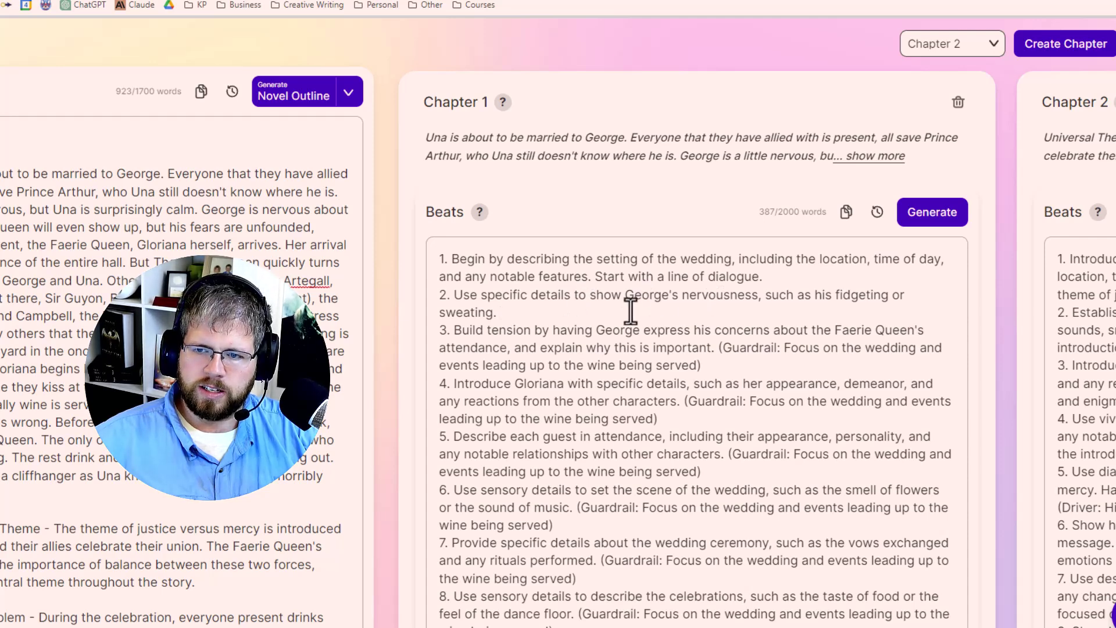
Add the sentence "Show that Una is calm by contrast." to the end of beat 2 in Chapter 1
text(Show that Una is )
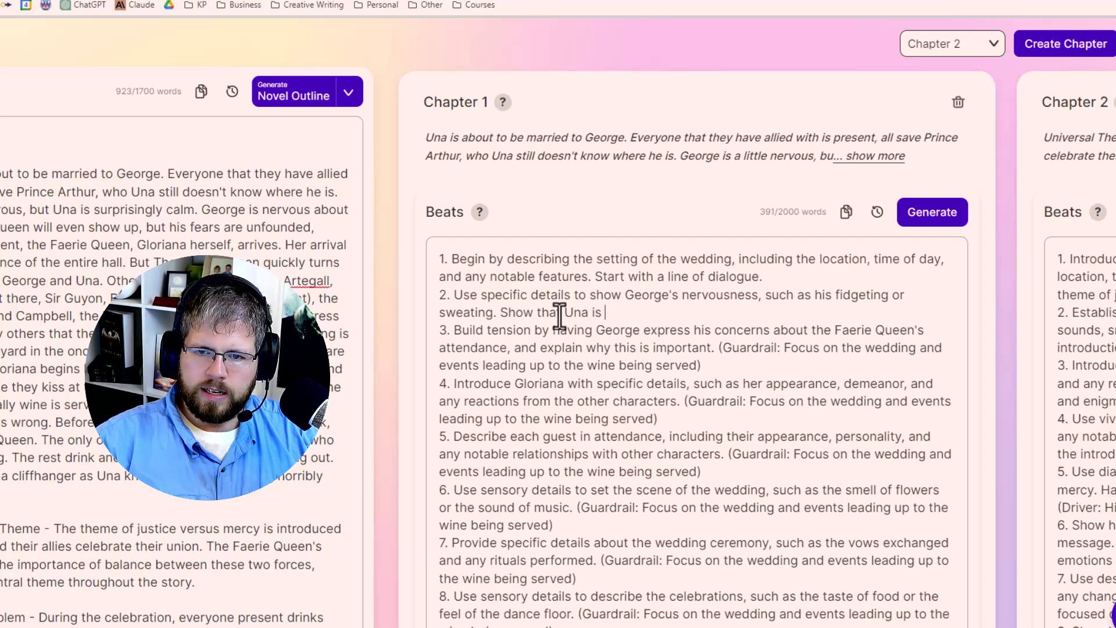
text(calm by c)
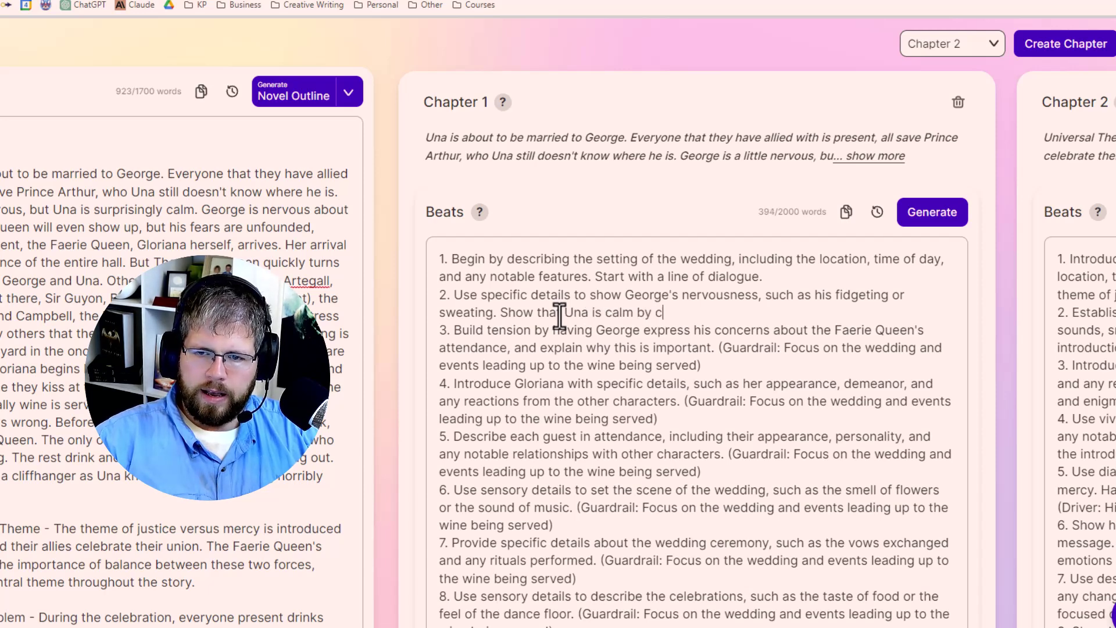
text(ontrast. She)
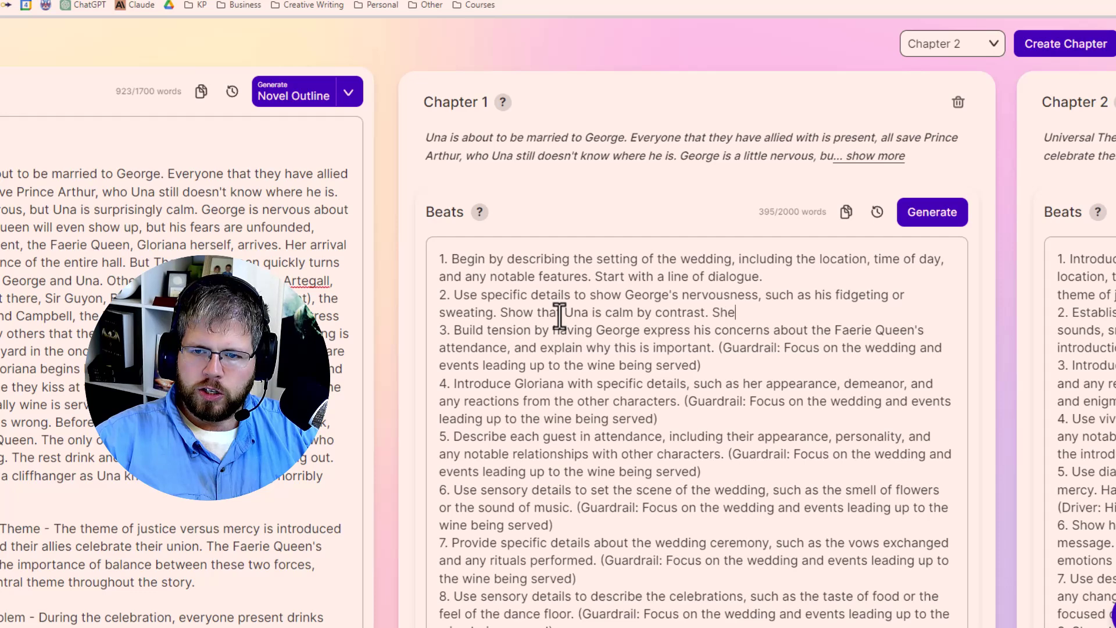
Continue beat 2 with "She takes a moment to look out over the rest of the crowd, and we get a description of"
text( takes a moment to lo)
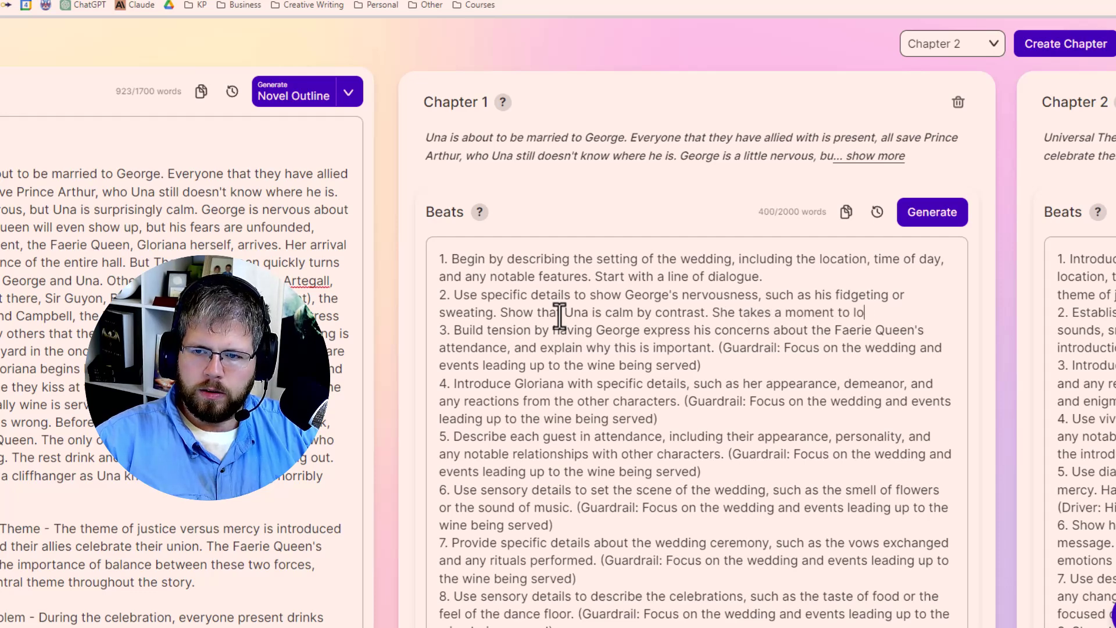
text(ok out ov)
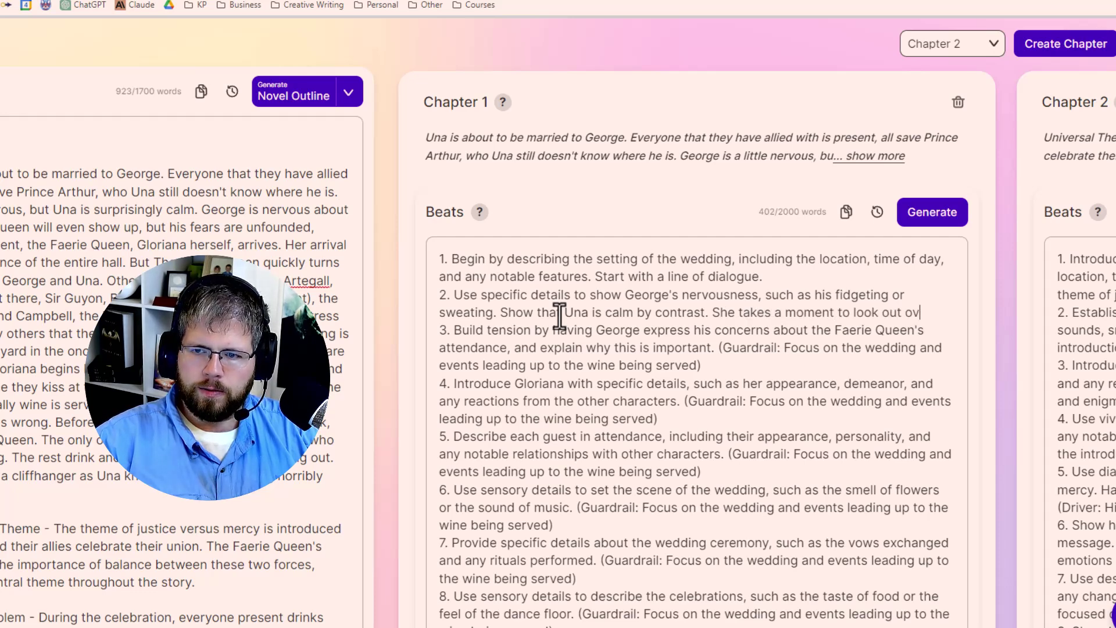
text(er the rest of the c)
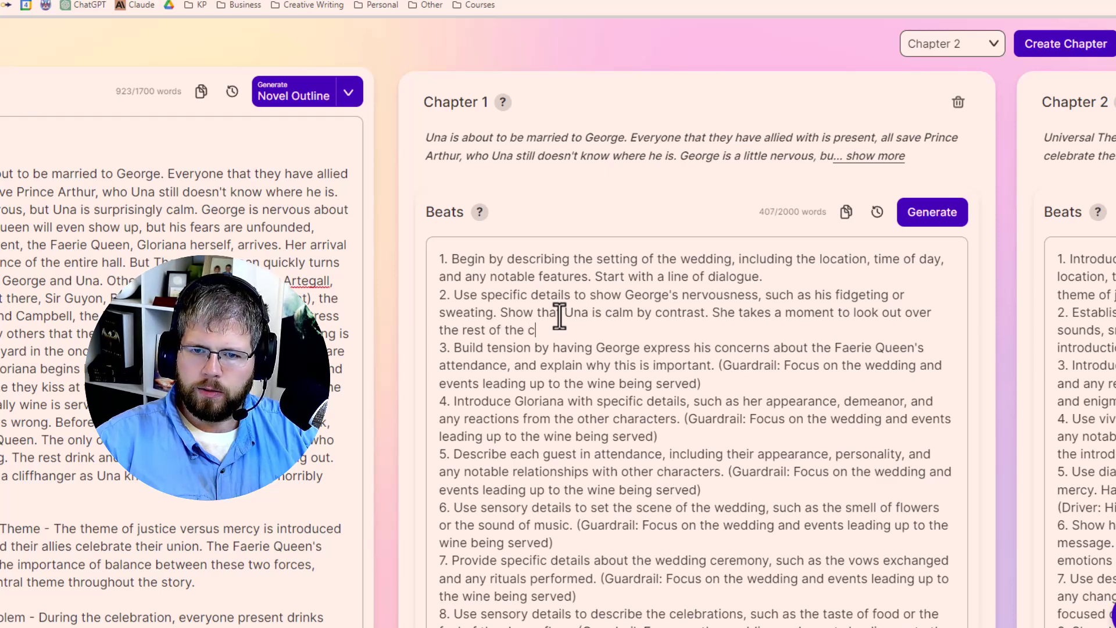
text(rowd, and we )
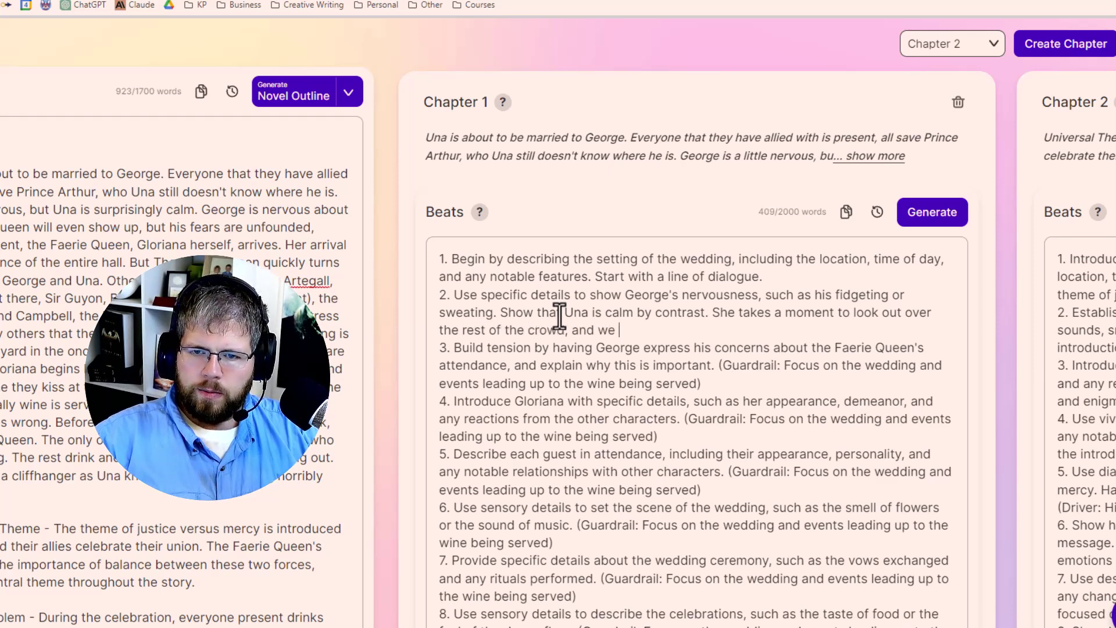
text(get a description of )
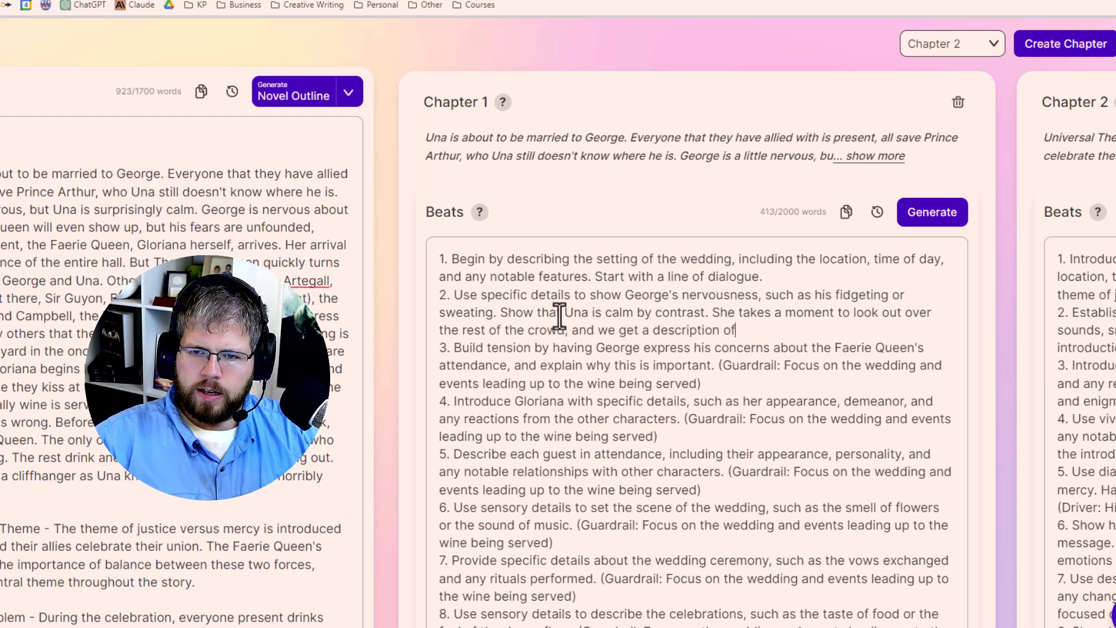
Complete the crowd description in beat 2 with "each one. They are all here, every ally they've gained so far."
text(each one. They are all th)
key(BackSpace)
key(BackSpace)
text(here, evee)
key(BackSpace)
text(ry ally they've )
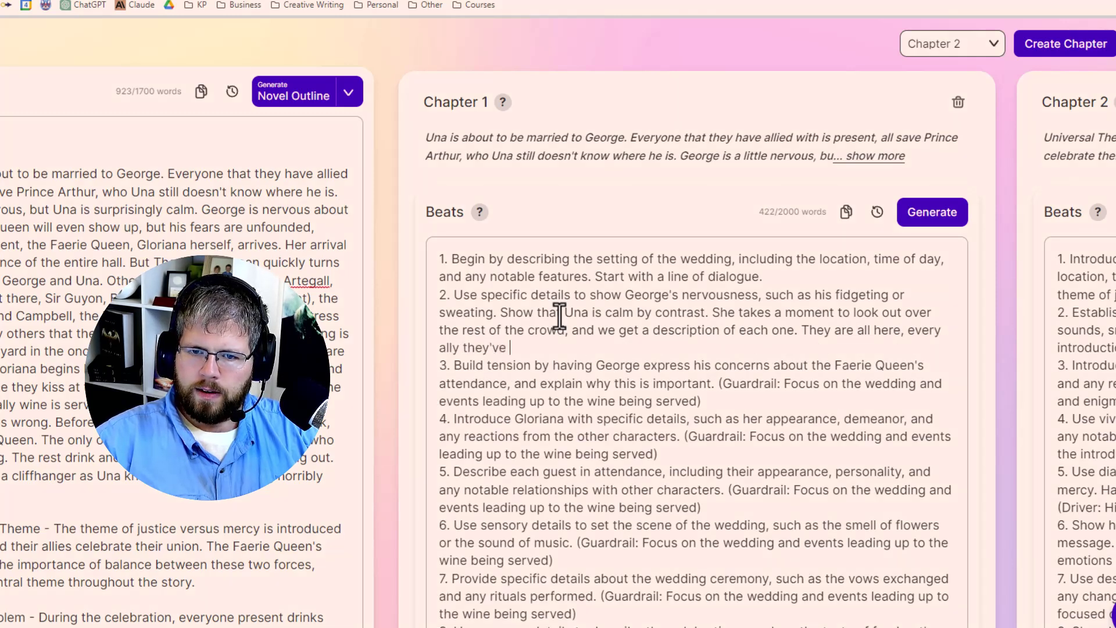
text(gained so far. )
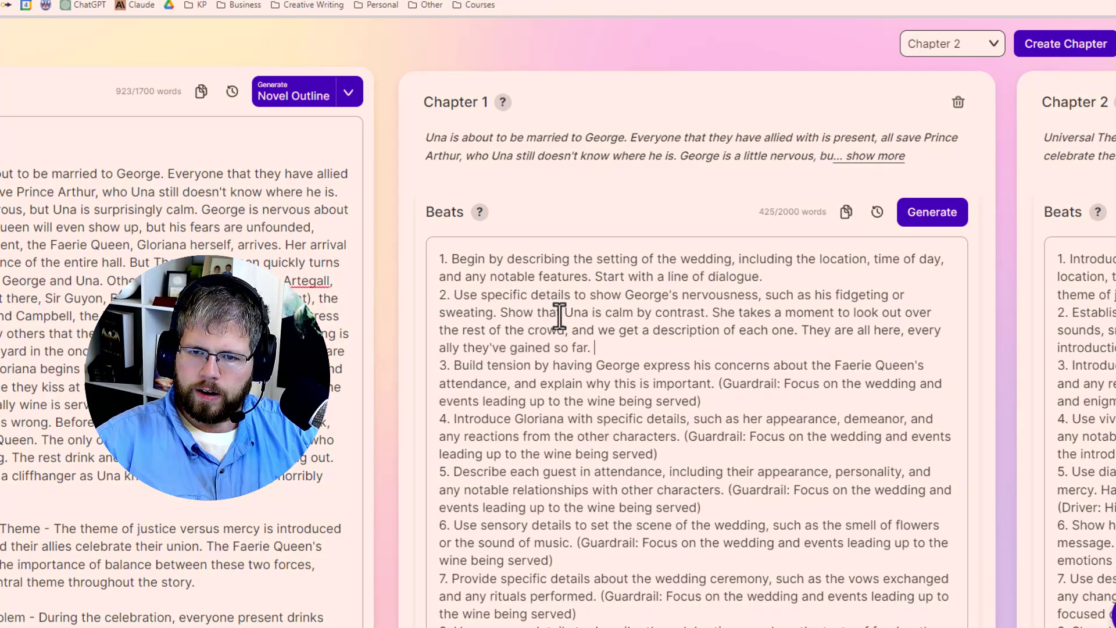
Add "Other than Prince Arthur, and Una doesn't know where he is." to the end of beat 2
text(Other than Prince Ar)
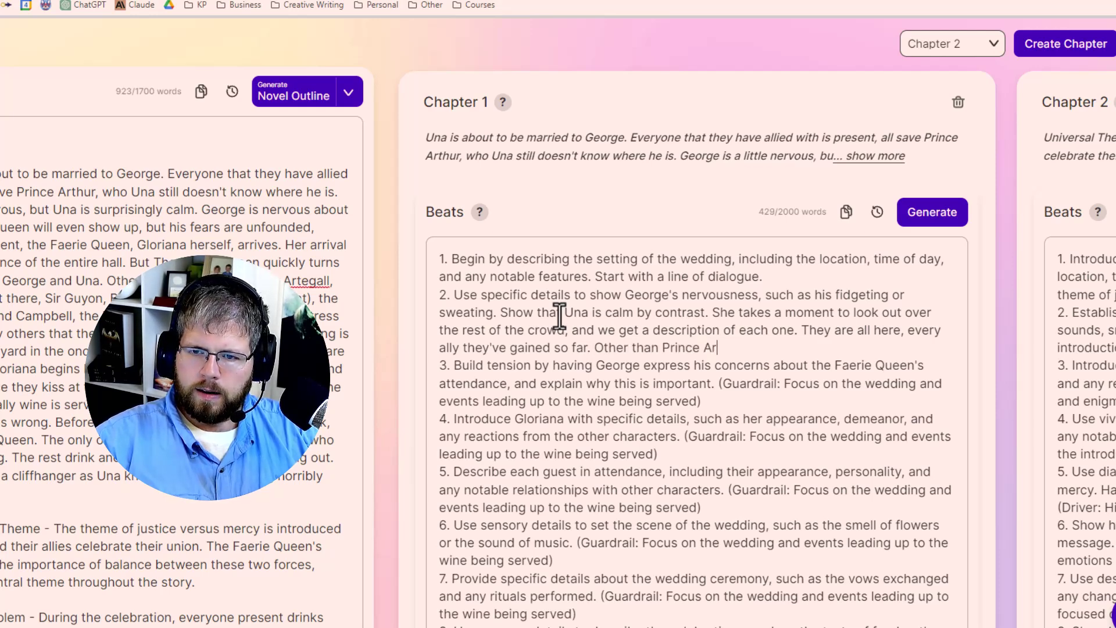
text(thur, and Una doesn't )
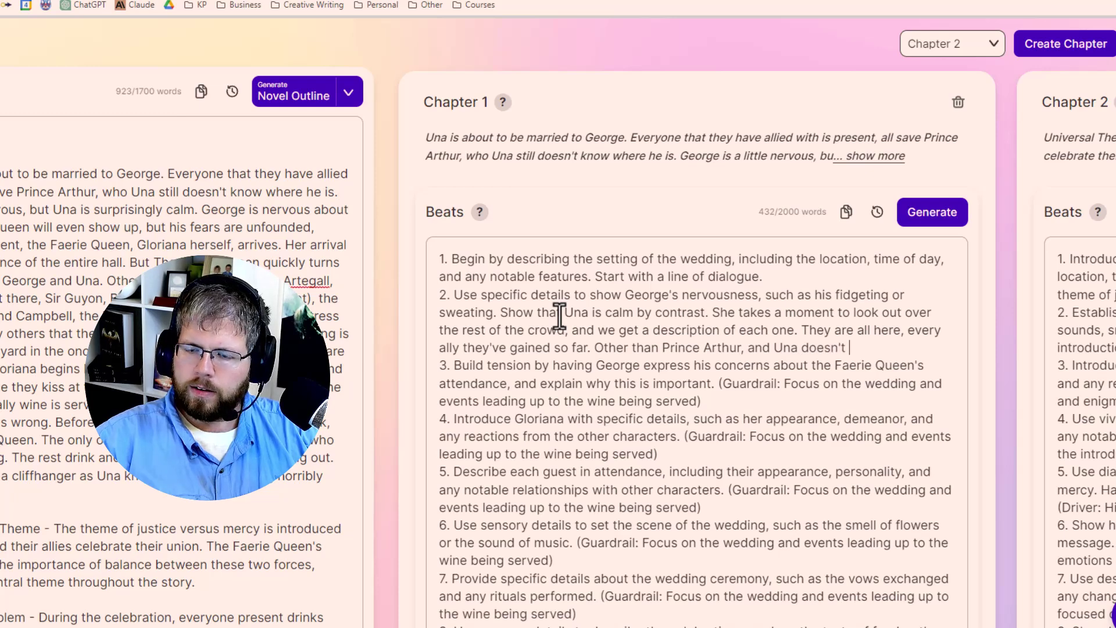
text(know where)
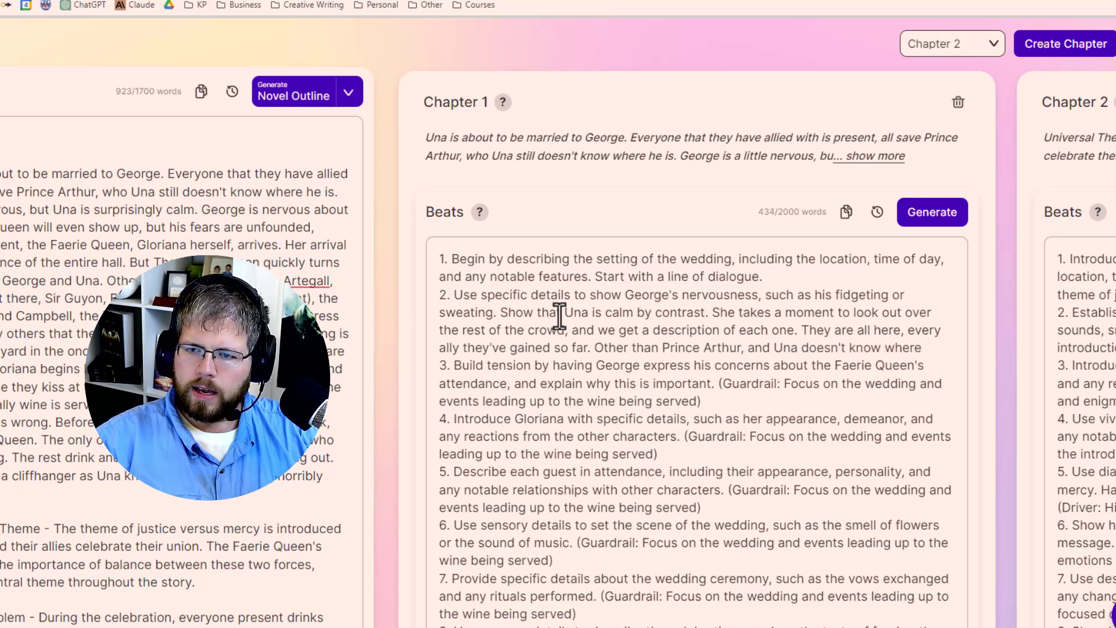
text( he is.)
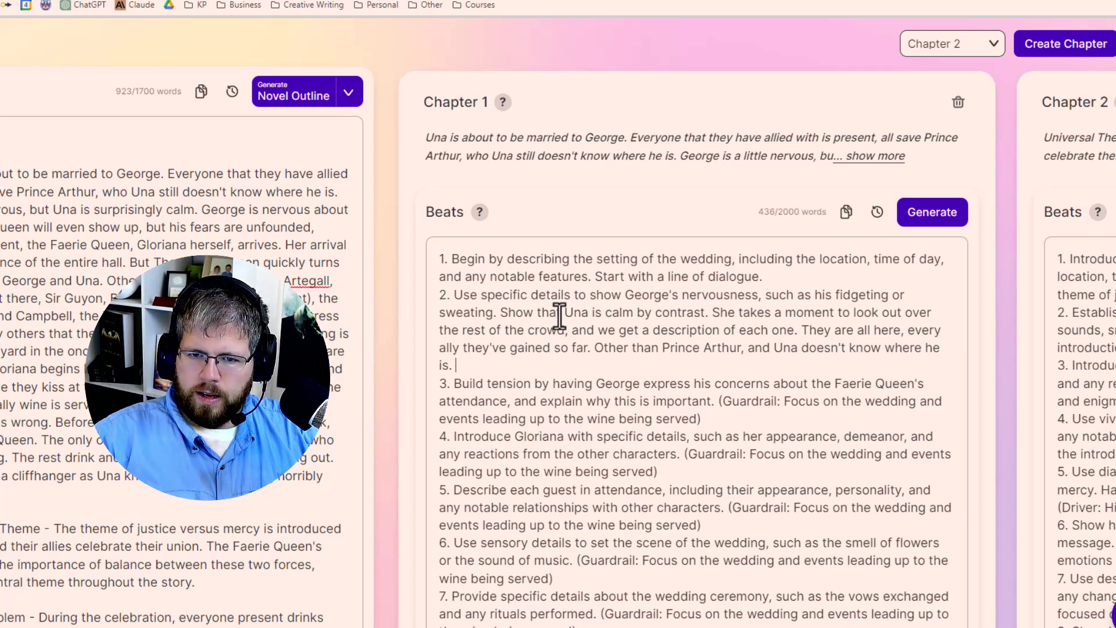
End beat 2 with "She has a brief worry that maybe it's not a good idea to have everyone in one place at one time."
text( She has a )
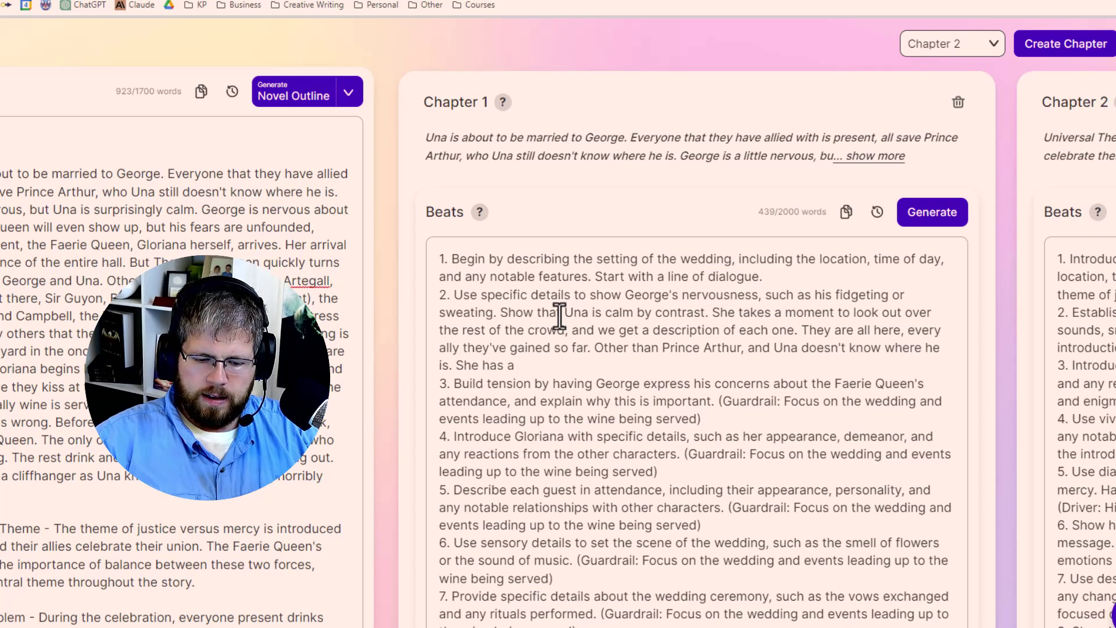
text(brief wor)
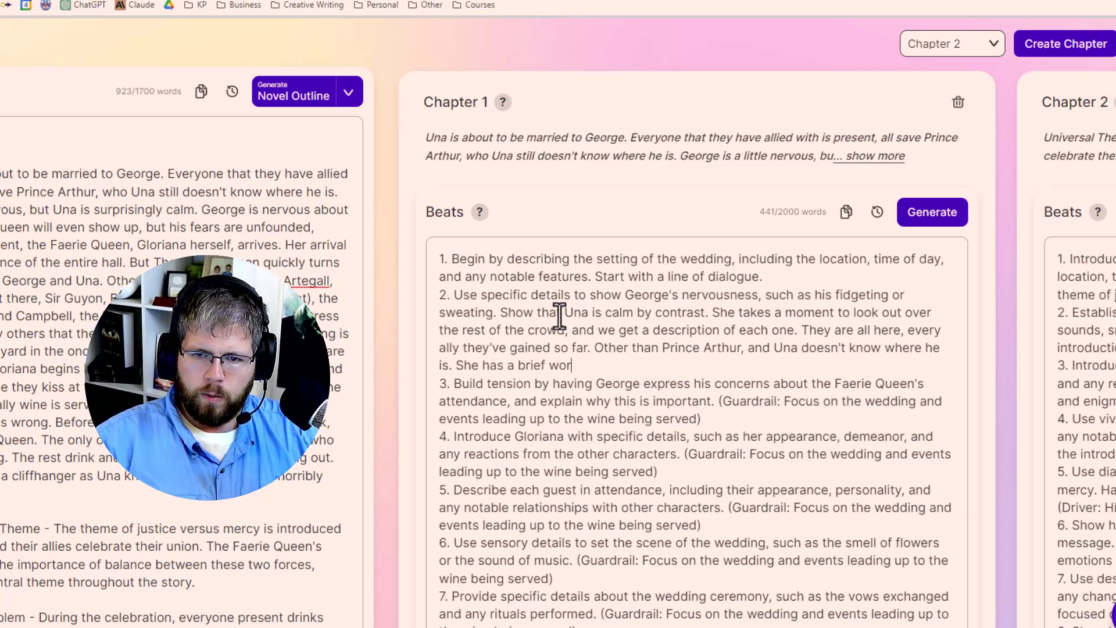
text(ry that maybe )
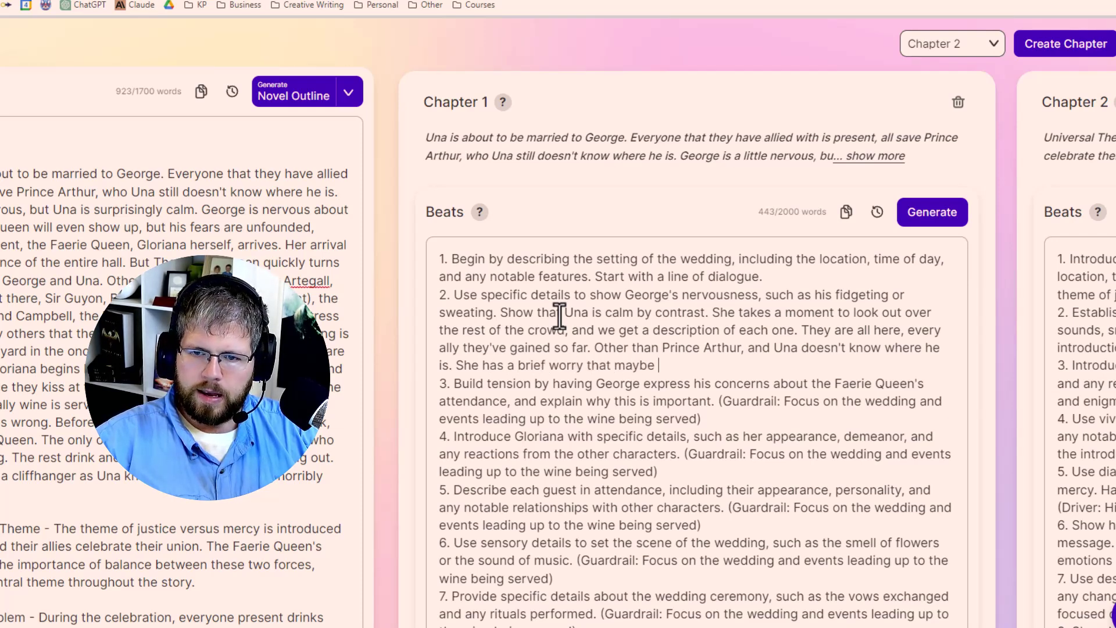
text(it's not a good ide)
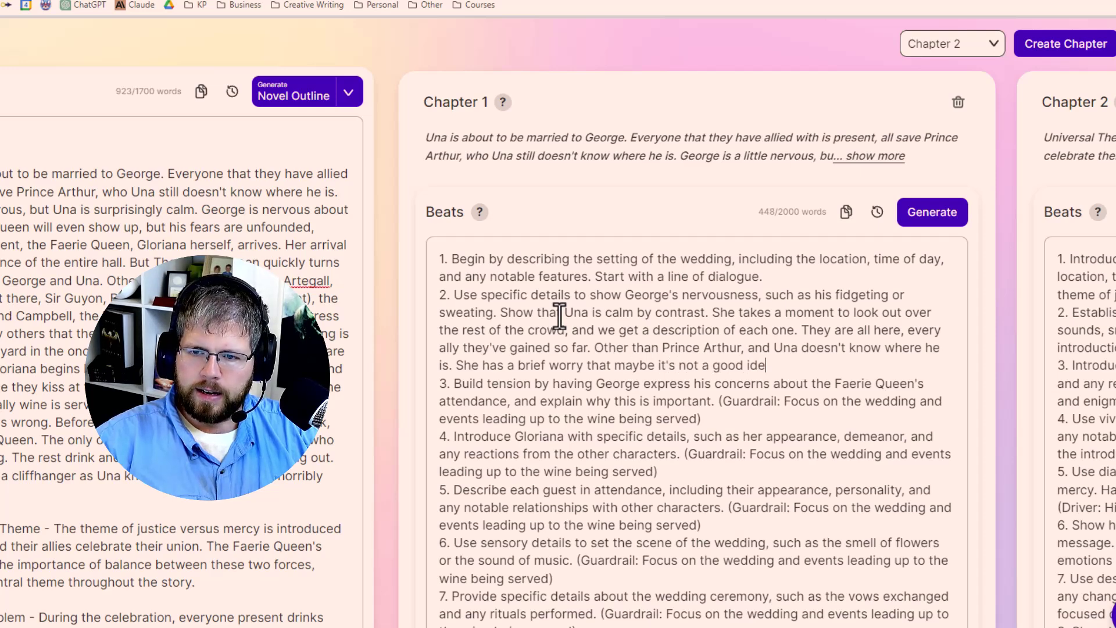
text(a to have everyone )
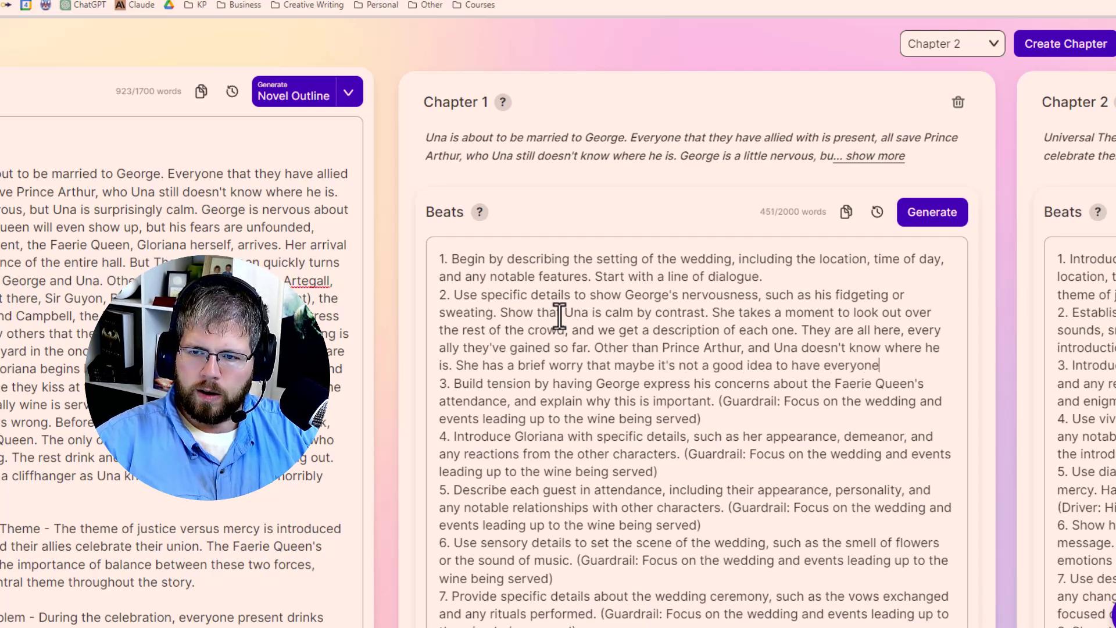
text(in one place)
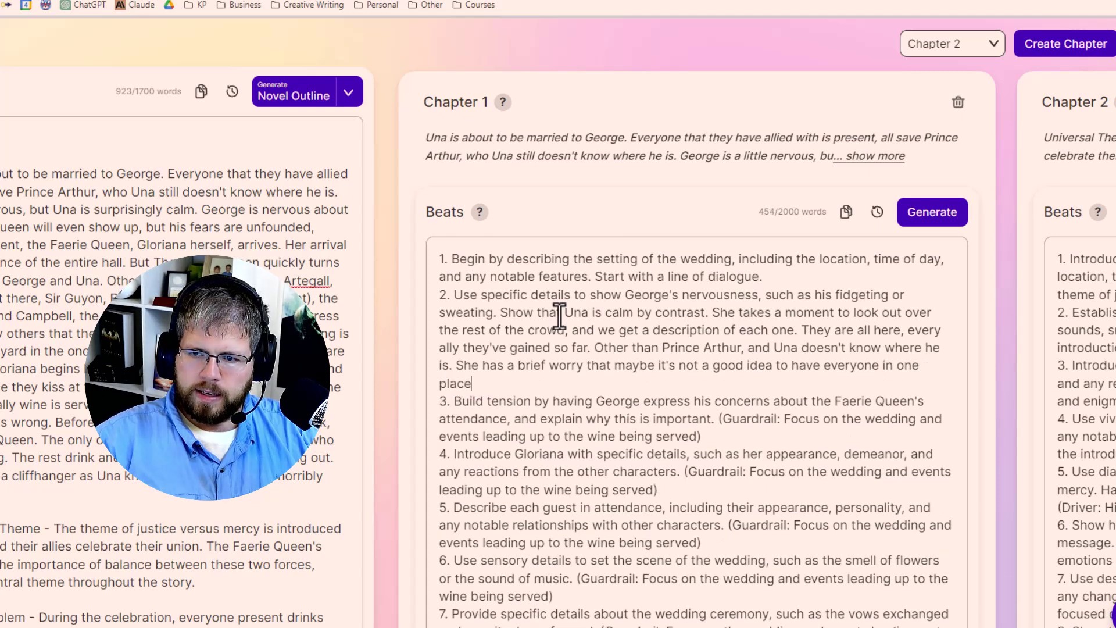
text( at one time)
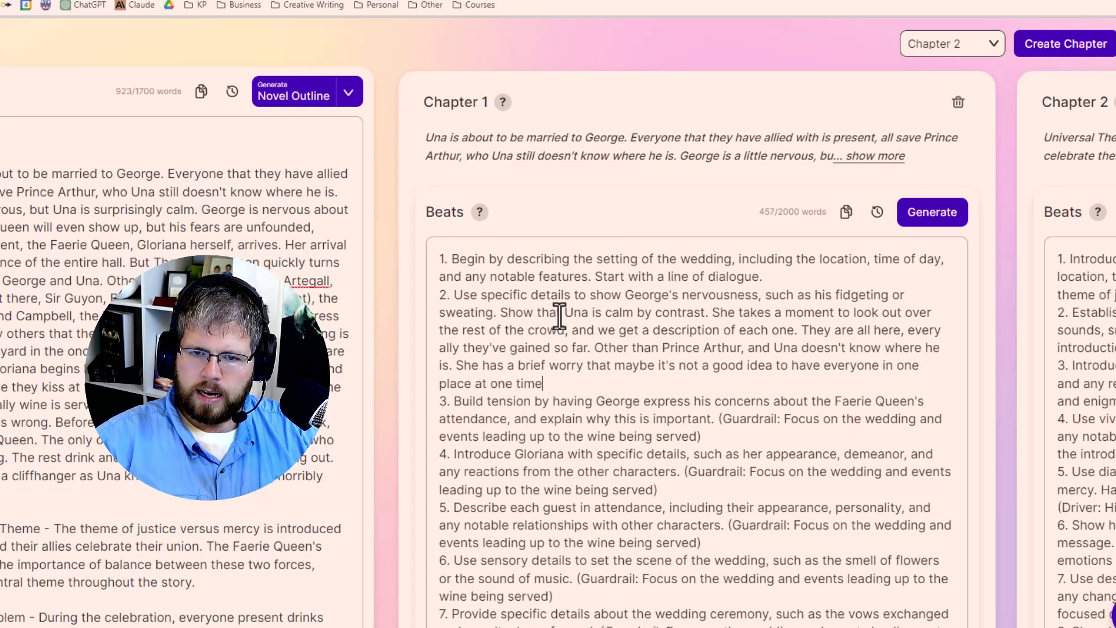
text(.)
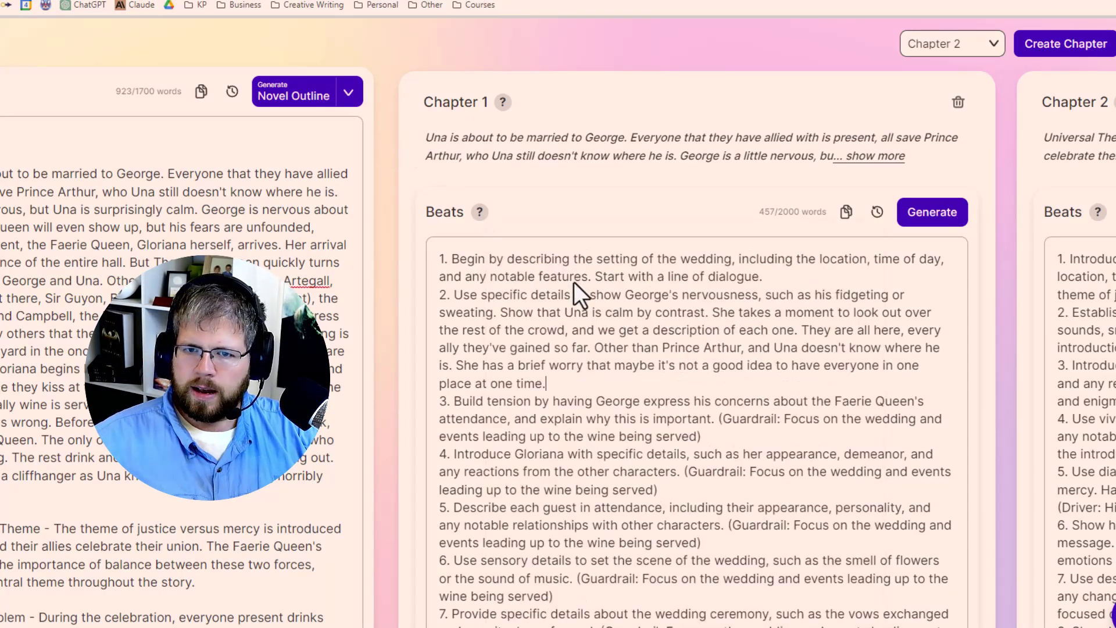
Delete the guardrail notes about focusing on the wedding from beats 3 and 4 of Chapter 1
drag(548, 384, 424, 232)
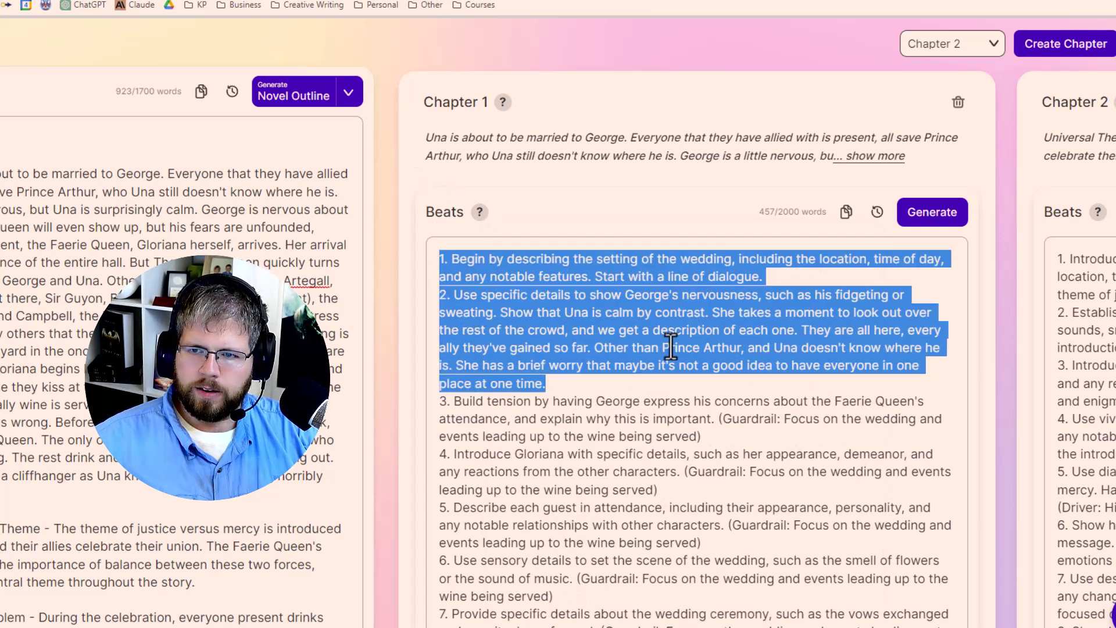
scroll(590, 363, down, 3)
scroll(584, 352, up, 3)
drag(720, 420, 691, 480)
key(BackSpace)
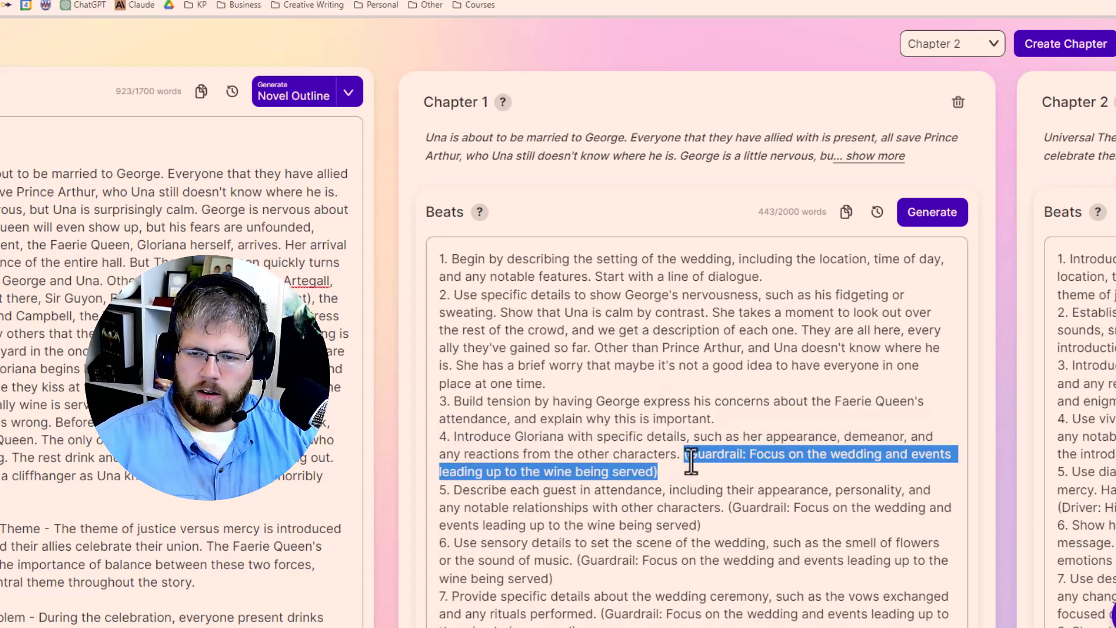
key(BackSpace)
scroll(657, 464, down, 3)
scroll(656, 462, up, 3)
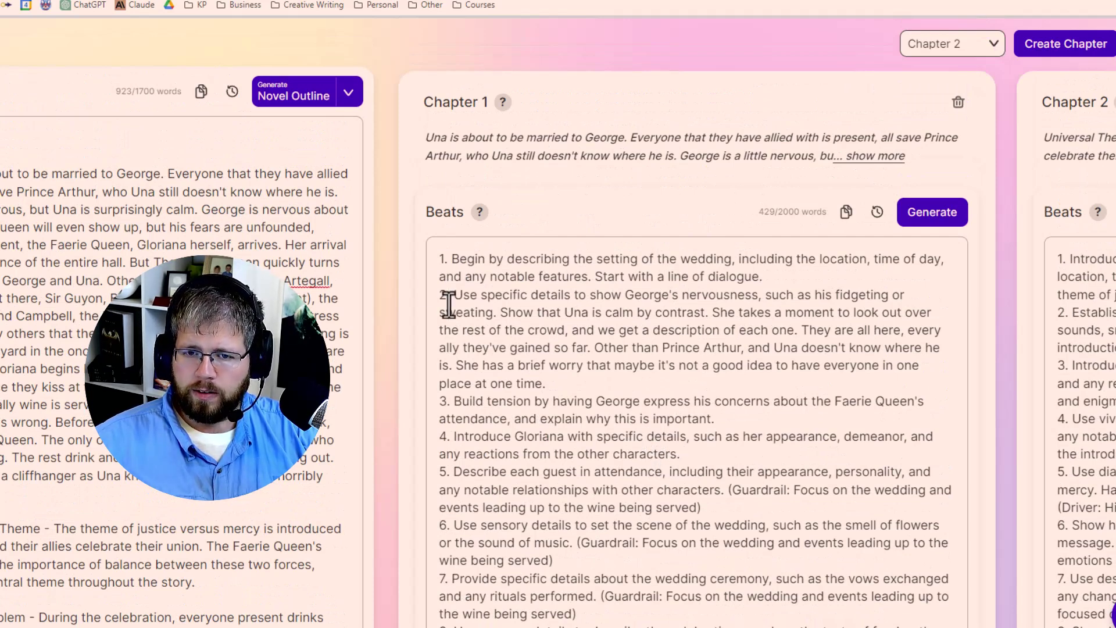
Insert above beat 1: "This scene takes place in an open courtyard in the once abandoned Castle Silene, which they are starting to rebuild."
key(Return)
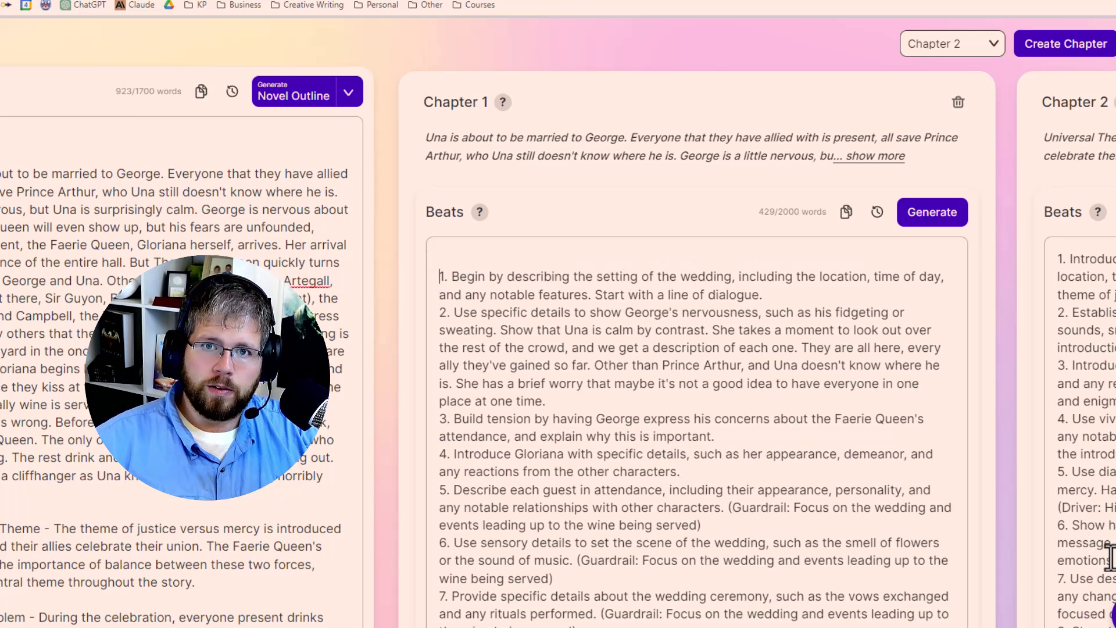
key(Return)
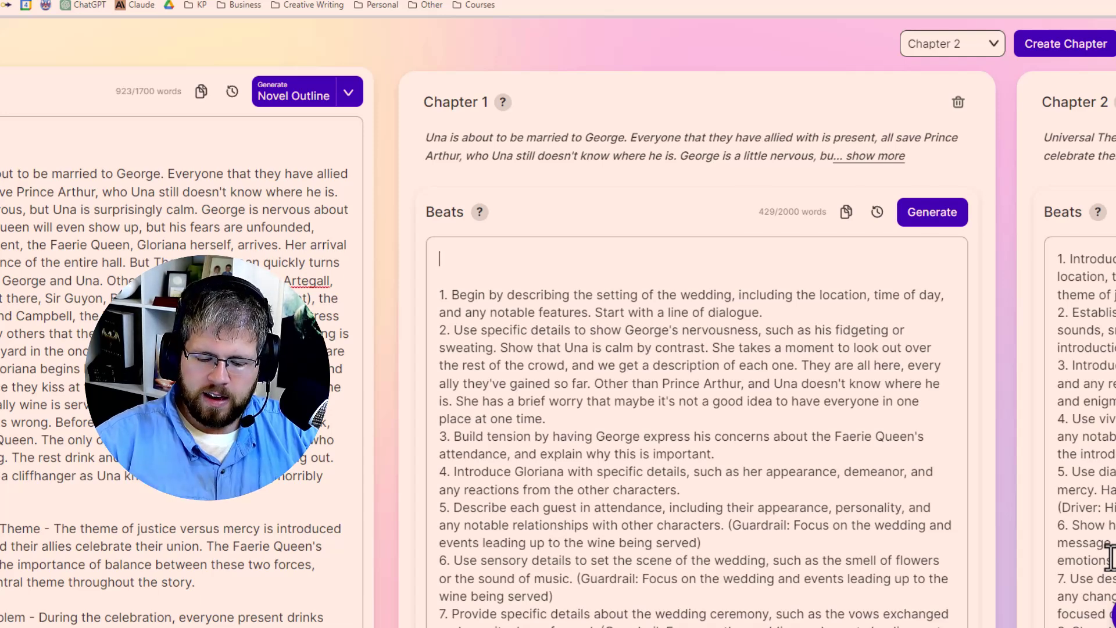
text(This sc)
text(cene )
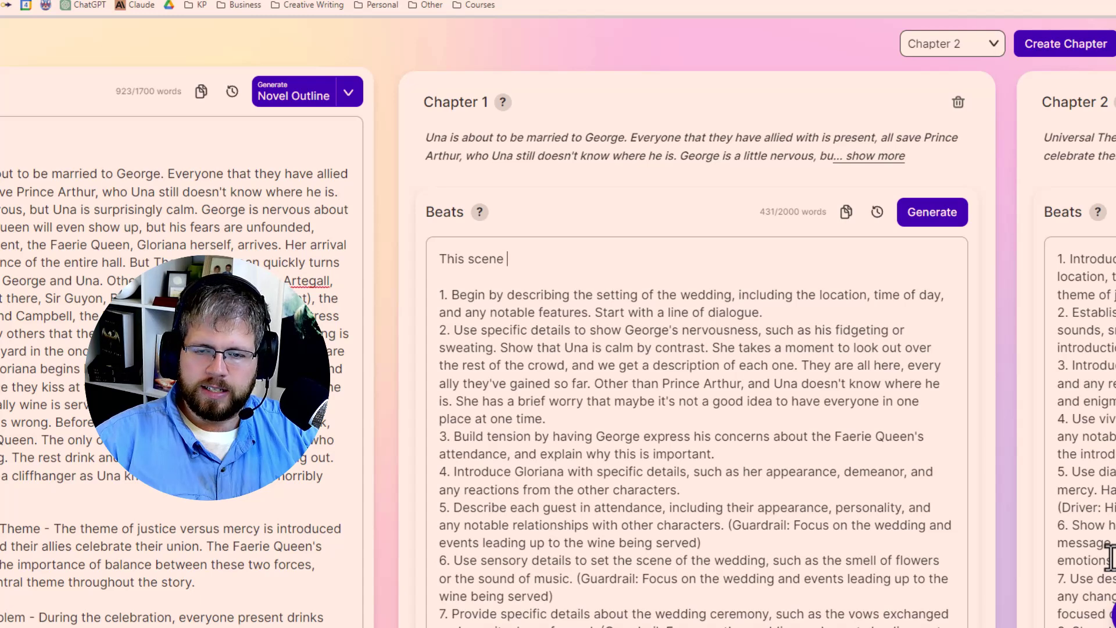
text(takes place)
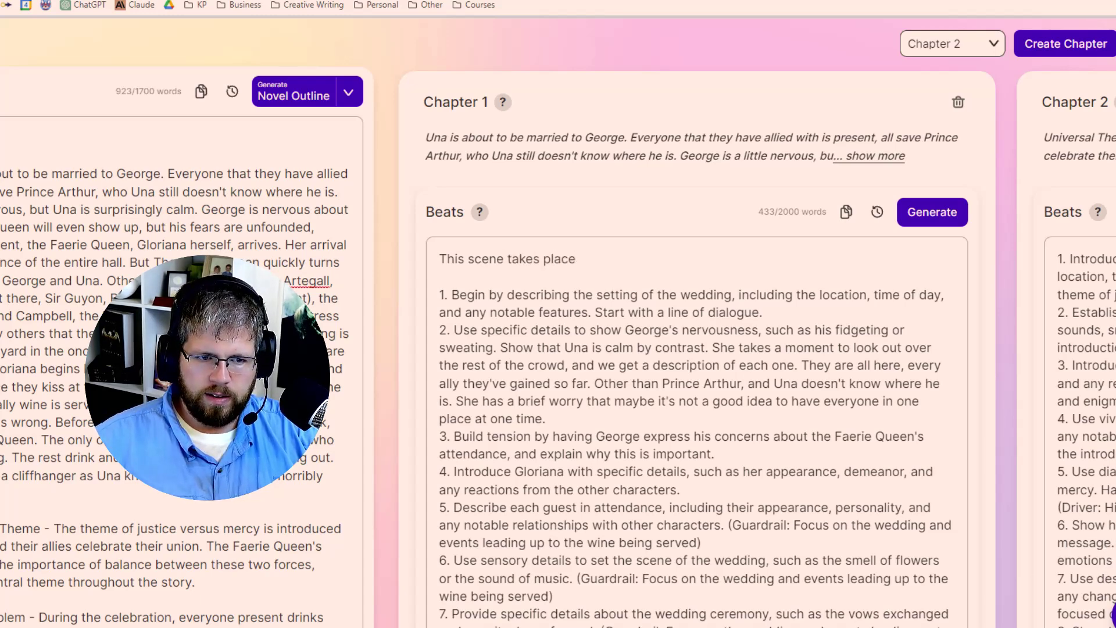
text(in an open courtyard in the once abandoned Castle Silene, which they are starting to rebuild.)
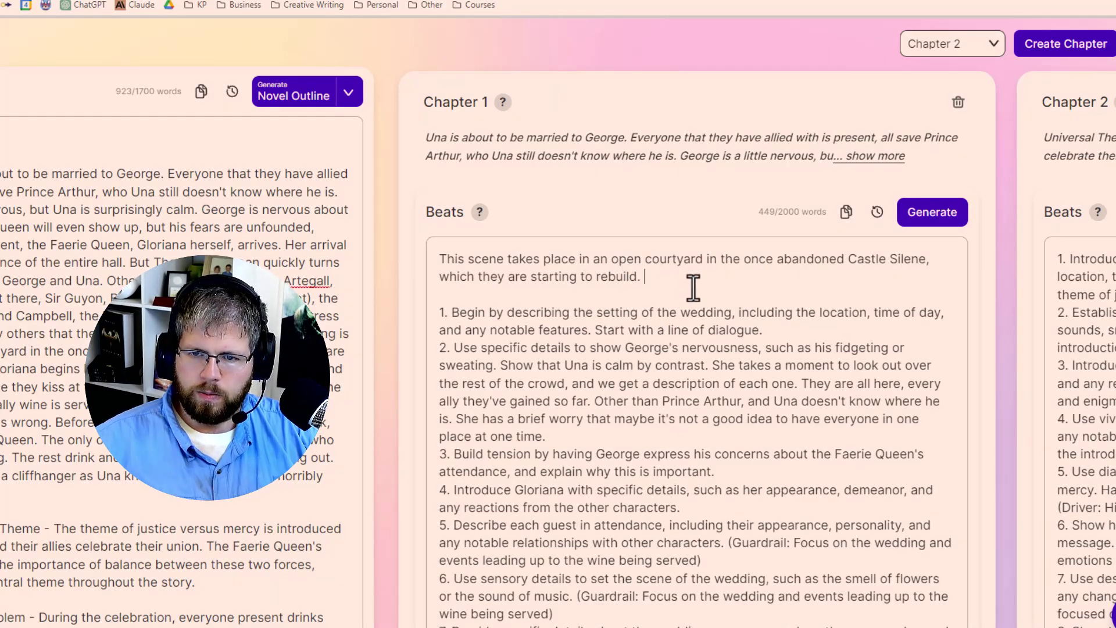
Continue the scene paragraph with "It is close to dusk, and it is a beautiful early spring evening." and start it with "Setting:"
text(It is close to dusk, and)
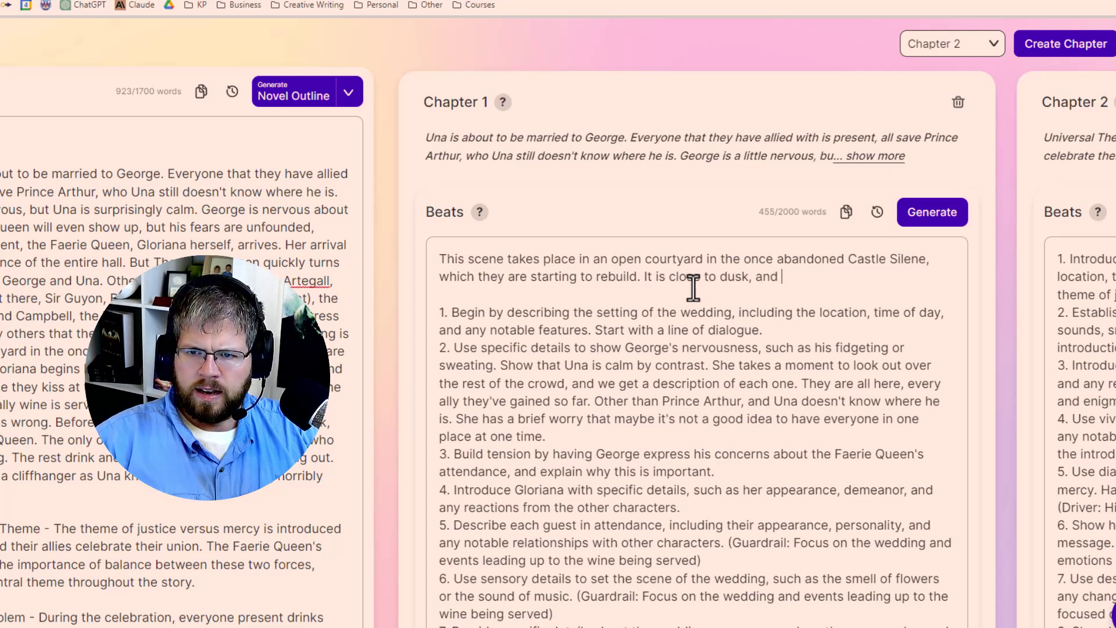
text( it is a beautifu)
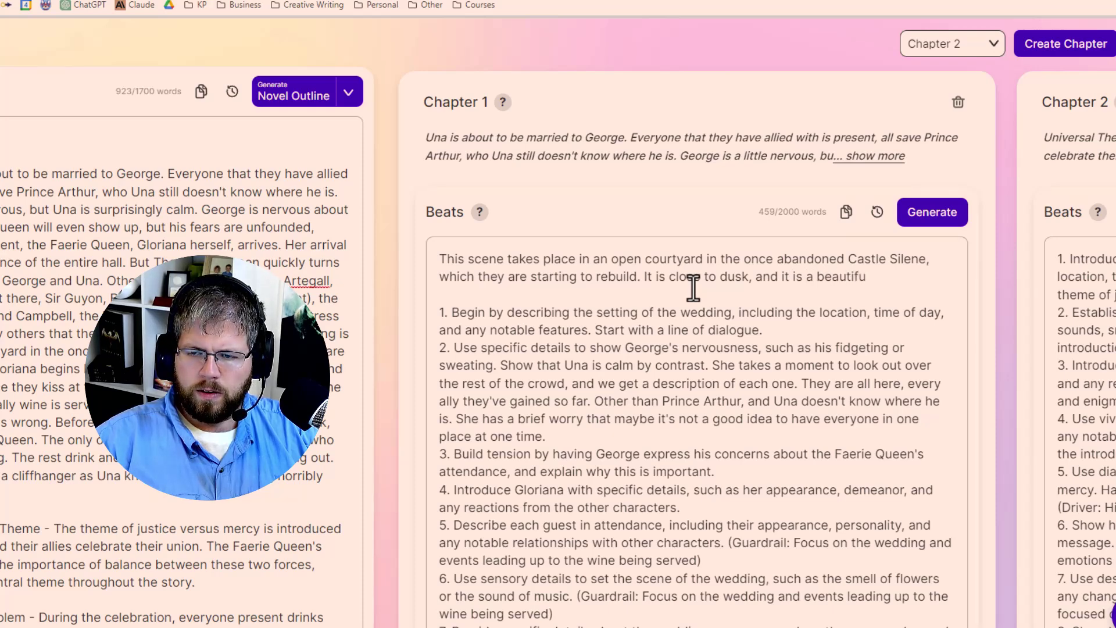
text(l early )
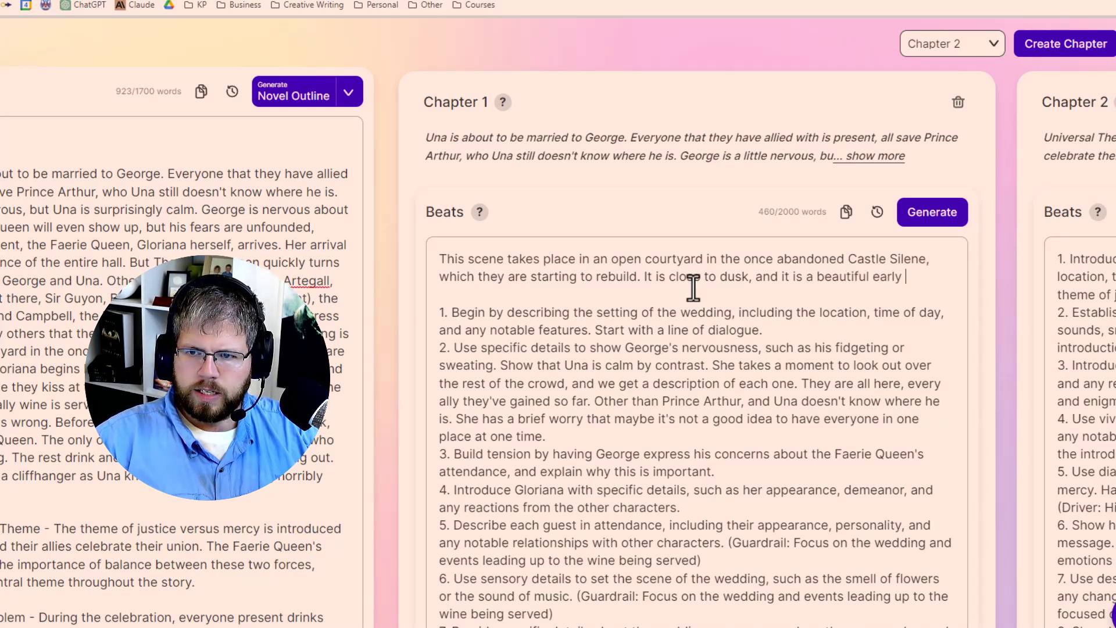
text(spring day.)
key(BackSpace)
key(BackSpace)
key(BackSpace)
text(evening. )
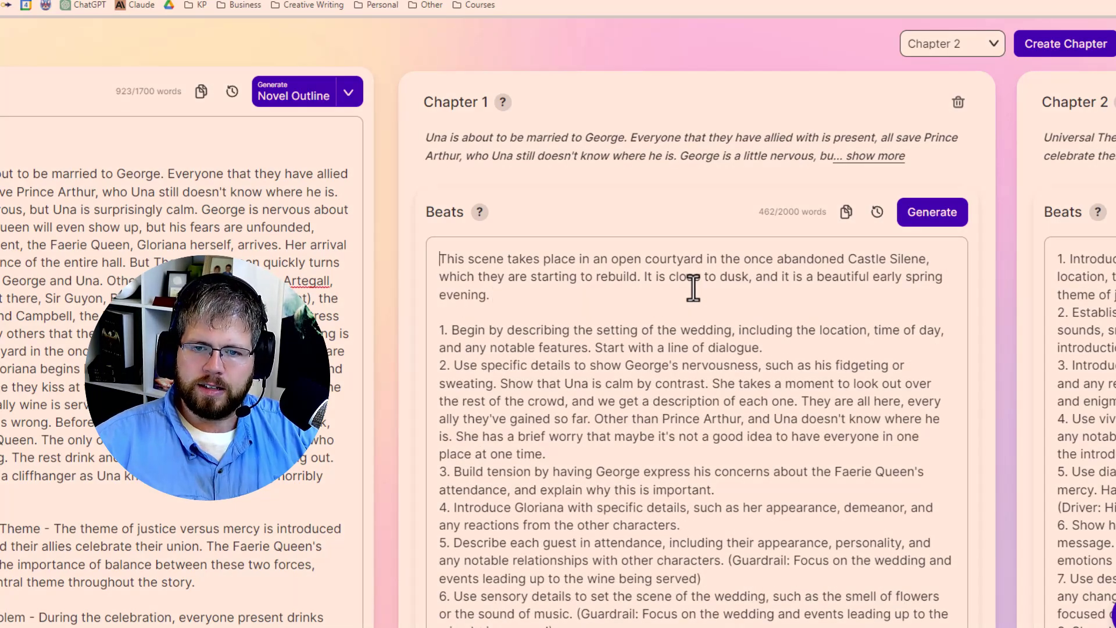
text(Setting:)
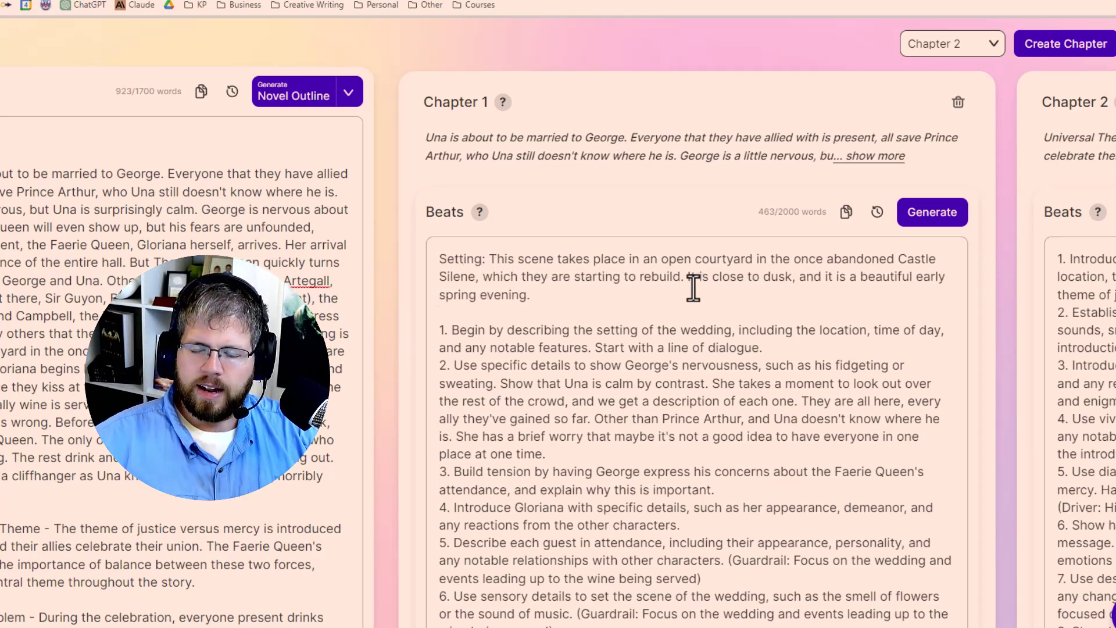
Add a separate paragraph below the setting reading "Avoid mushy dialogue and descriptions. Use realistic dialogue."
key(Return)
key(Return)
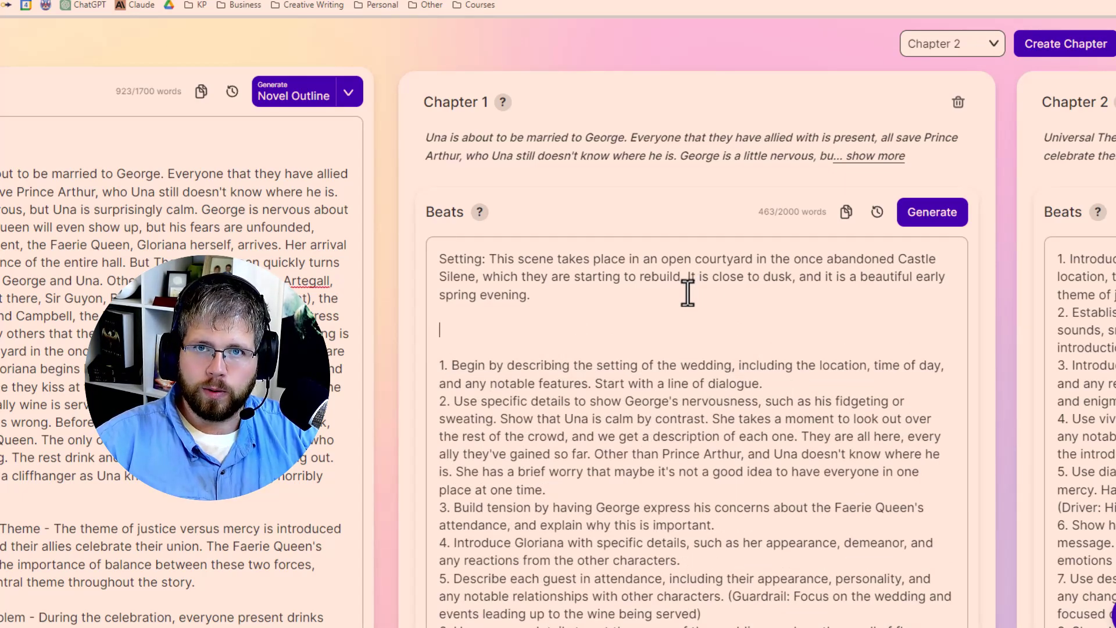
text(Avoid)
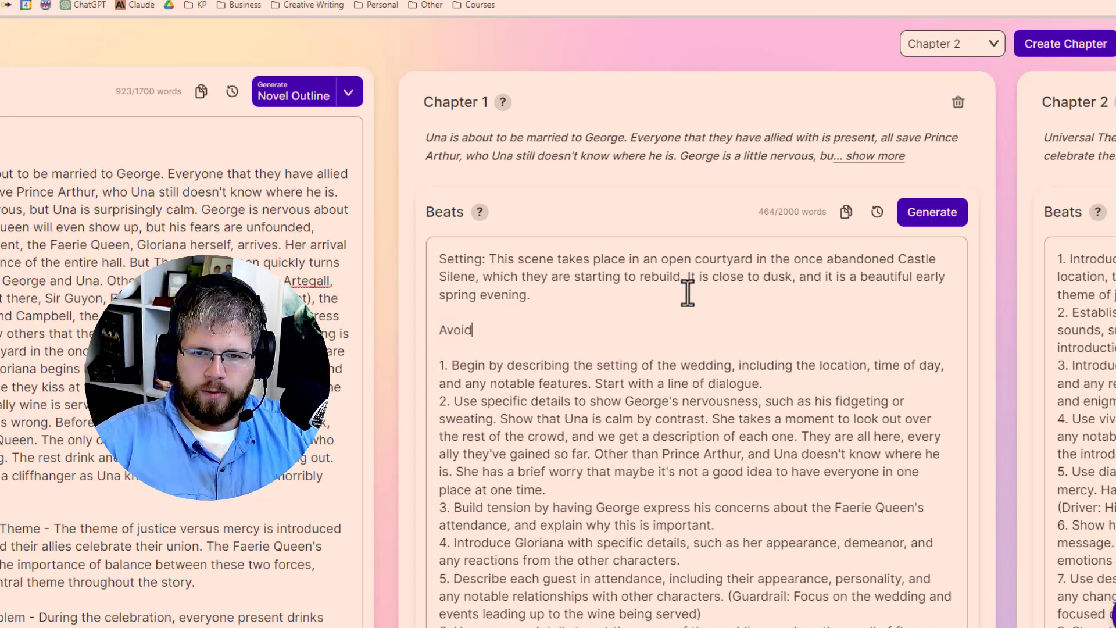
text( mushy dialog)
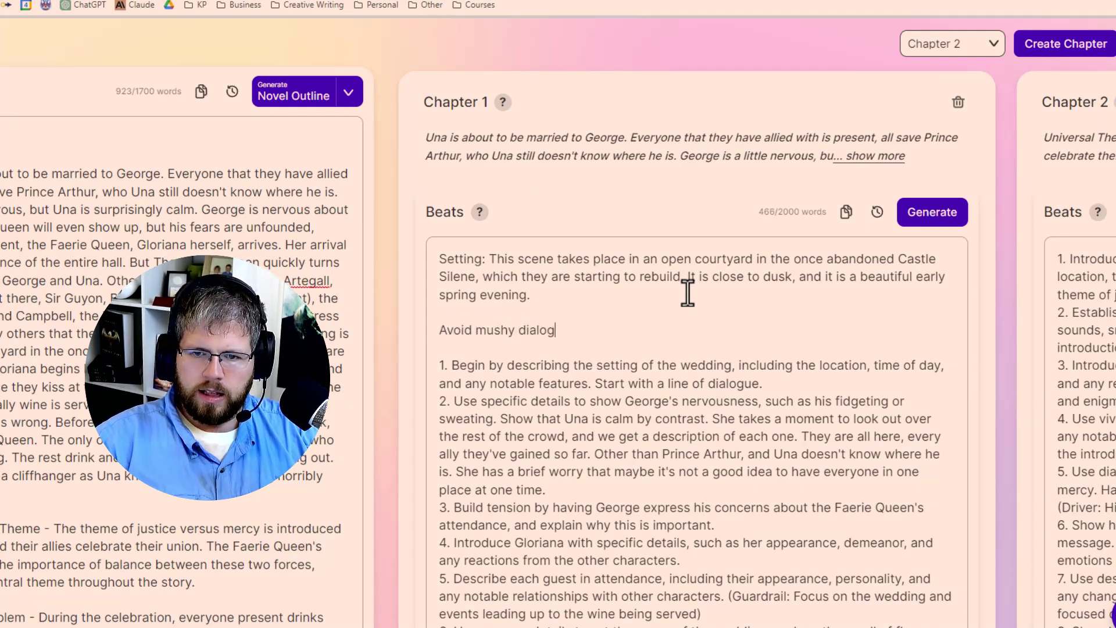
text(ue and descriptions. )
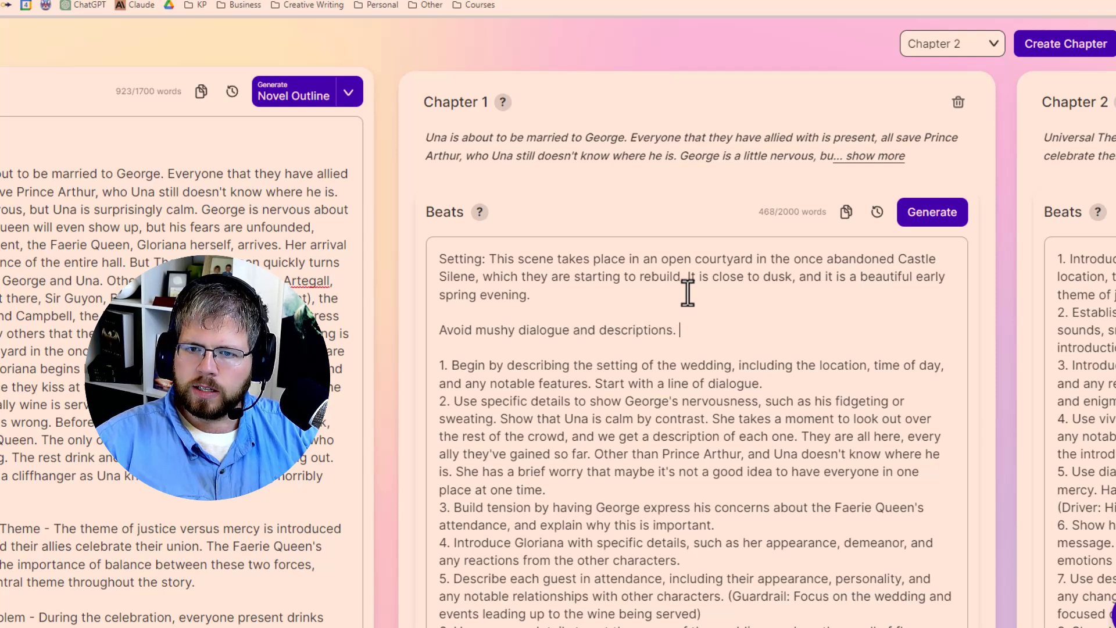
text(Use res)
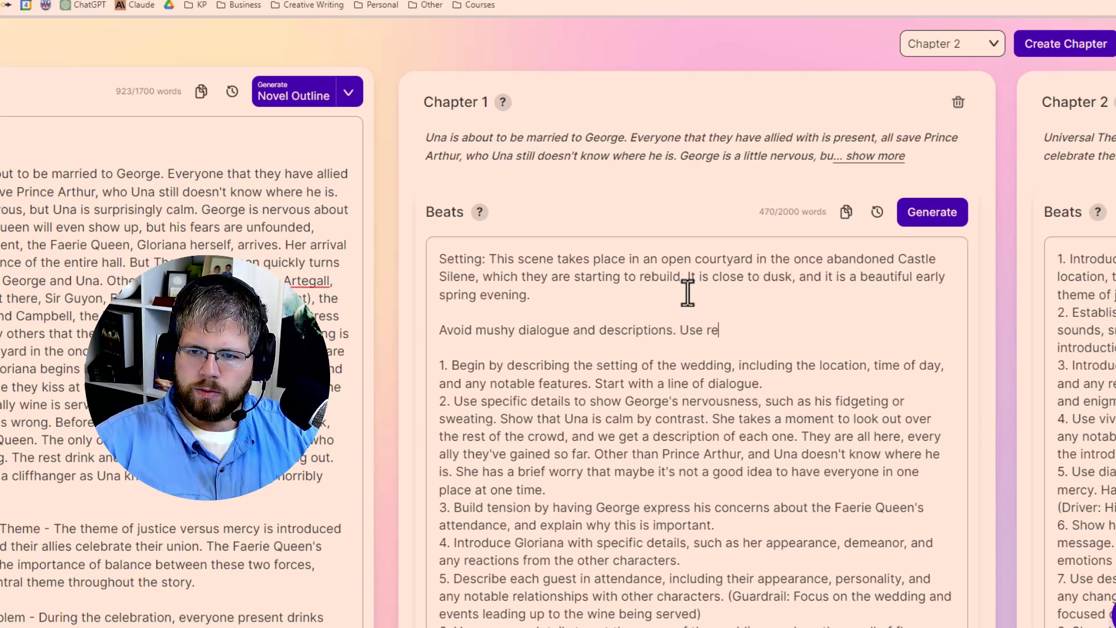
key(BackSpace)
text(alize)
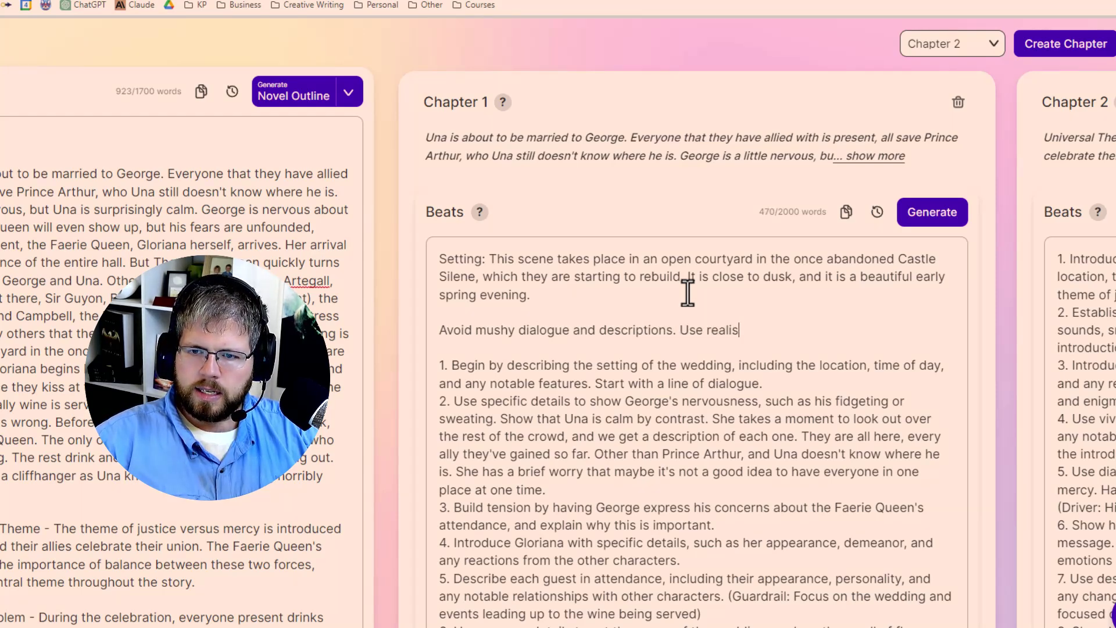
text( dialogue)
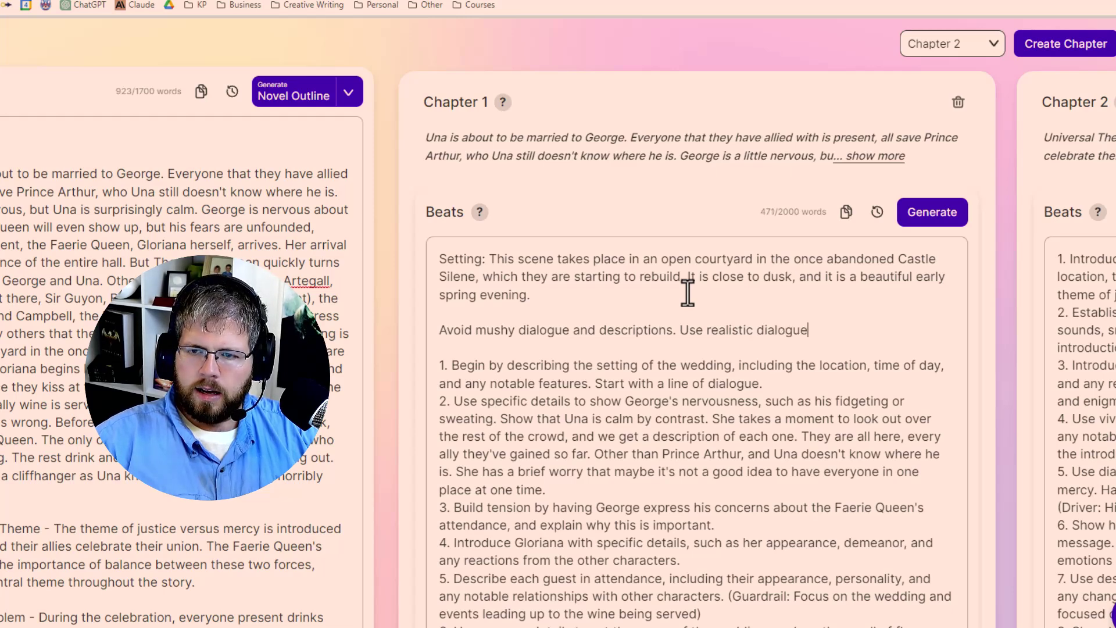
text(.)
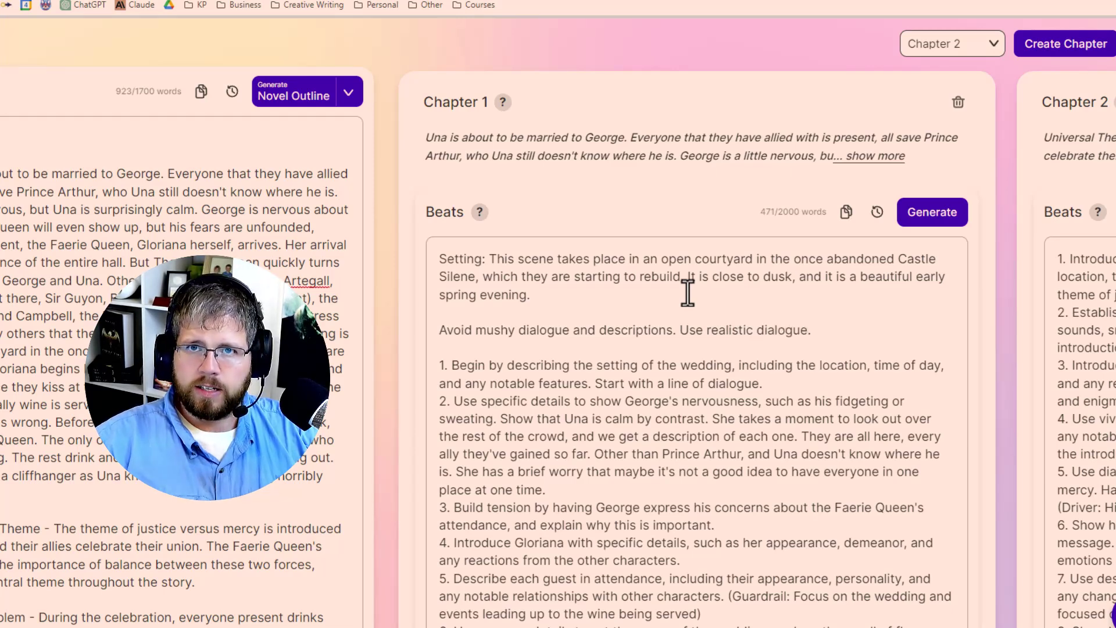
Add "Use mixed cadence." to the end of the style instructions paragraph in the Chapter 1 beats
text( Use mi)
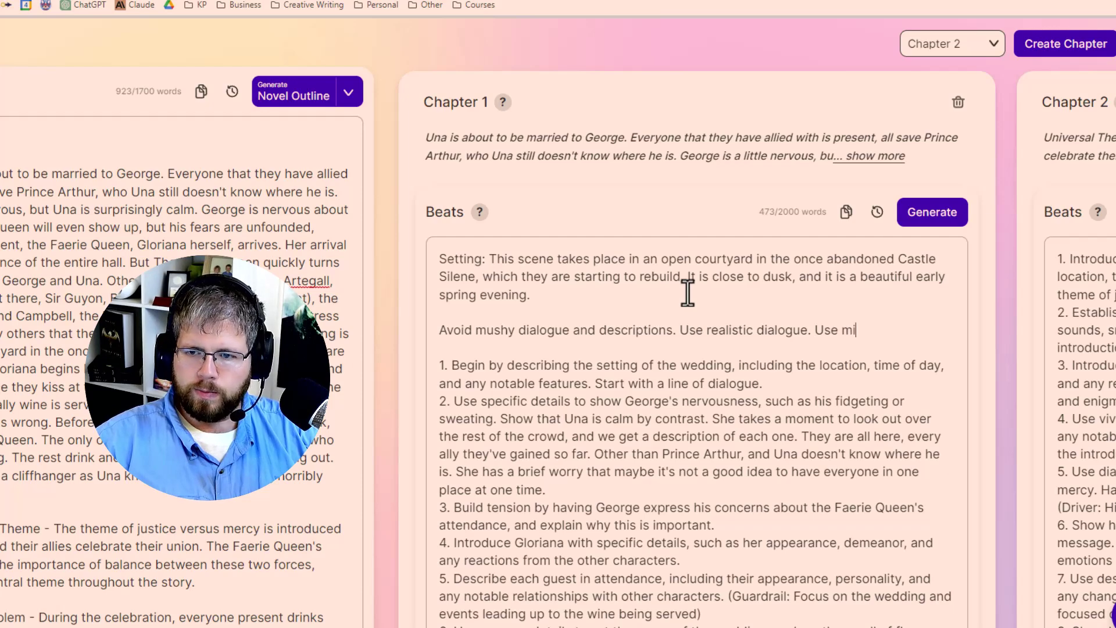
text(xed cadence.)
scroll(598, 297, down, 3)
scroll(588, 296, up, 3)
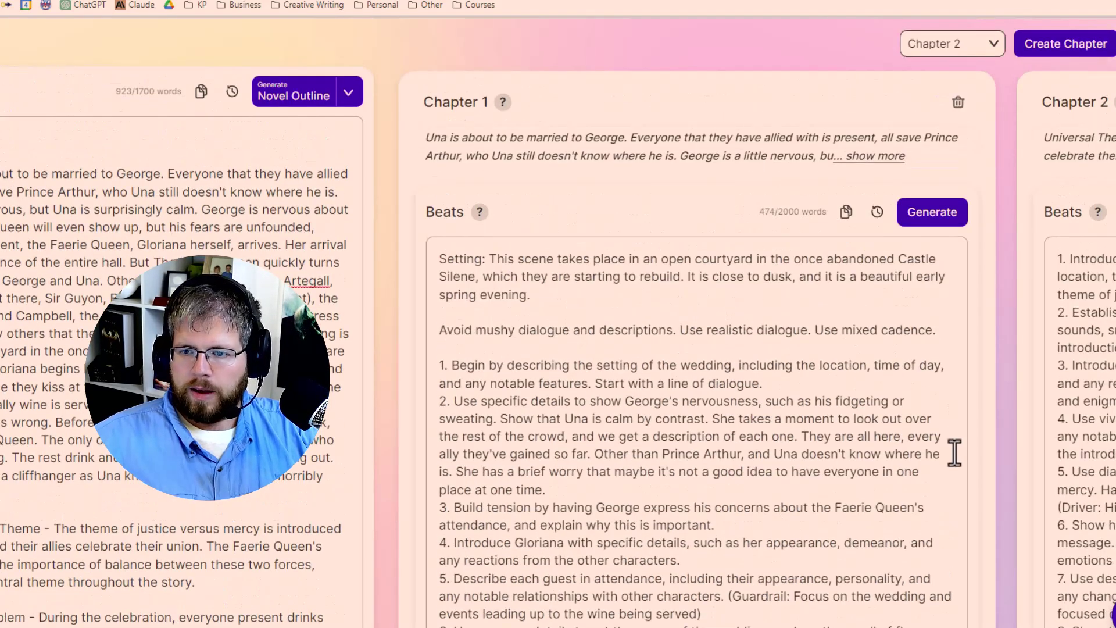
drag(447, 259, 954, 331)
click(926, 337)
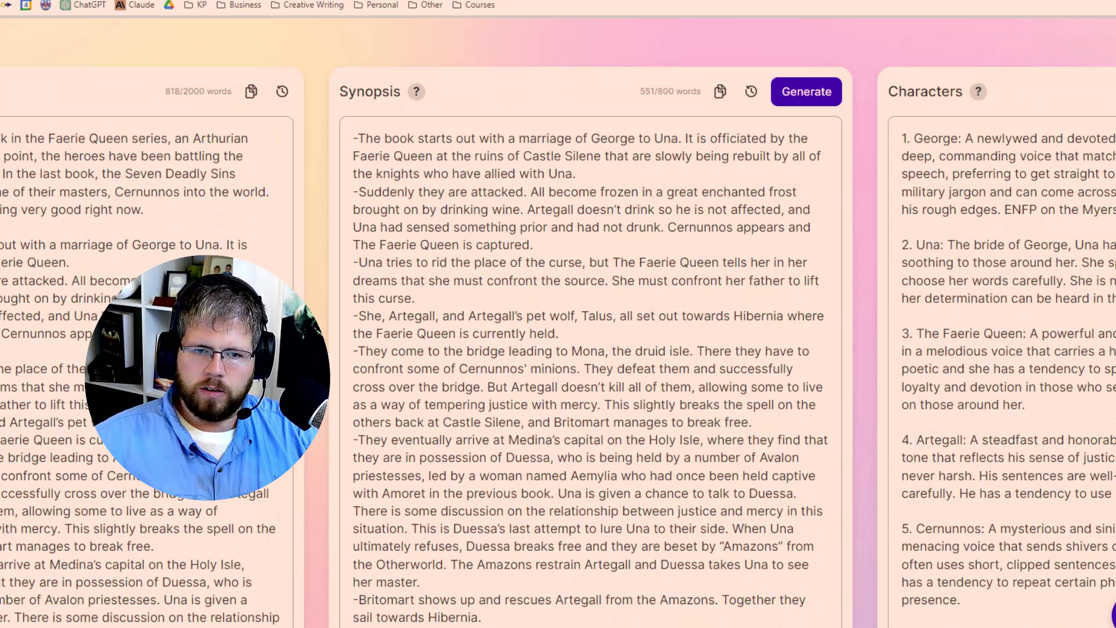
Review the story's Style description, particularly its point-of-view instruction at the start
scroll(599, 349, down, 5)
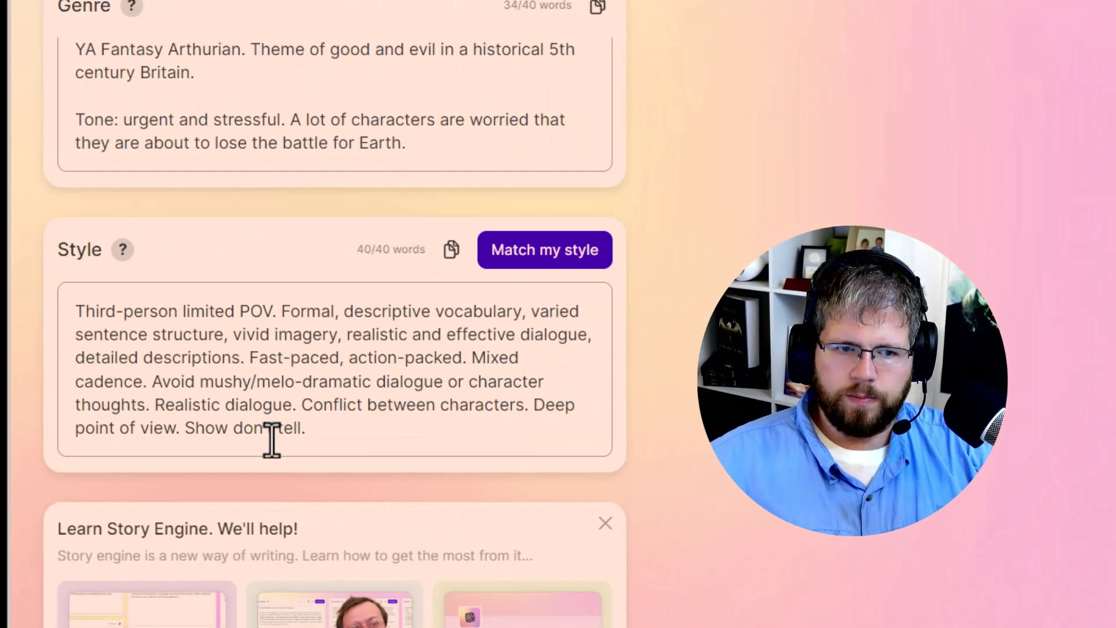
scroll(274, 436, up, 4)
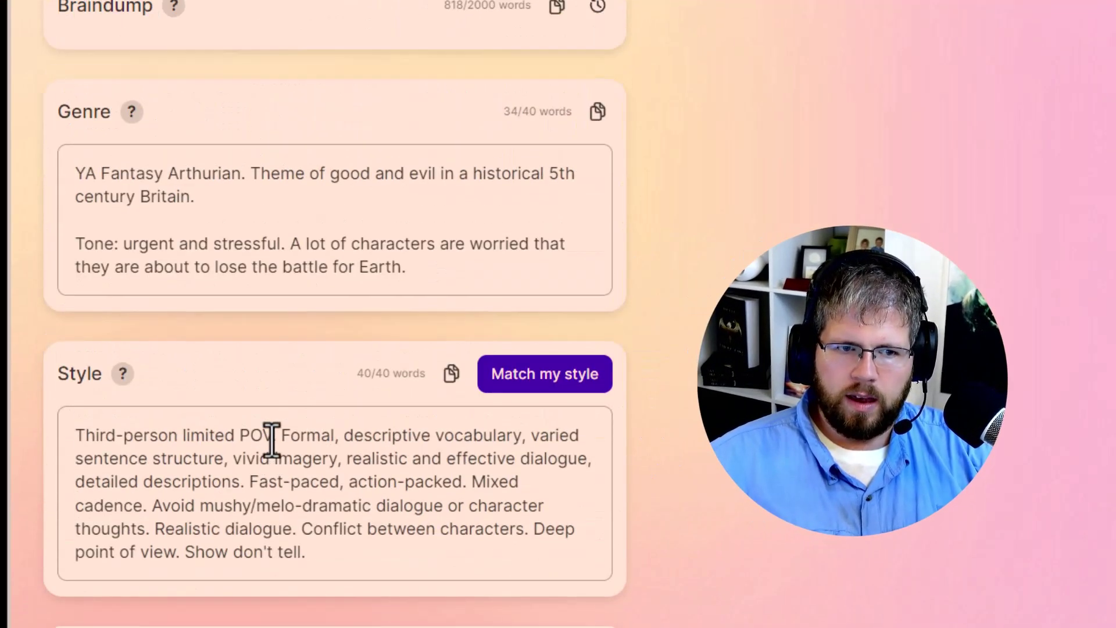
scroll(217, 593, down, 4)
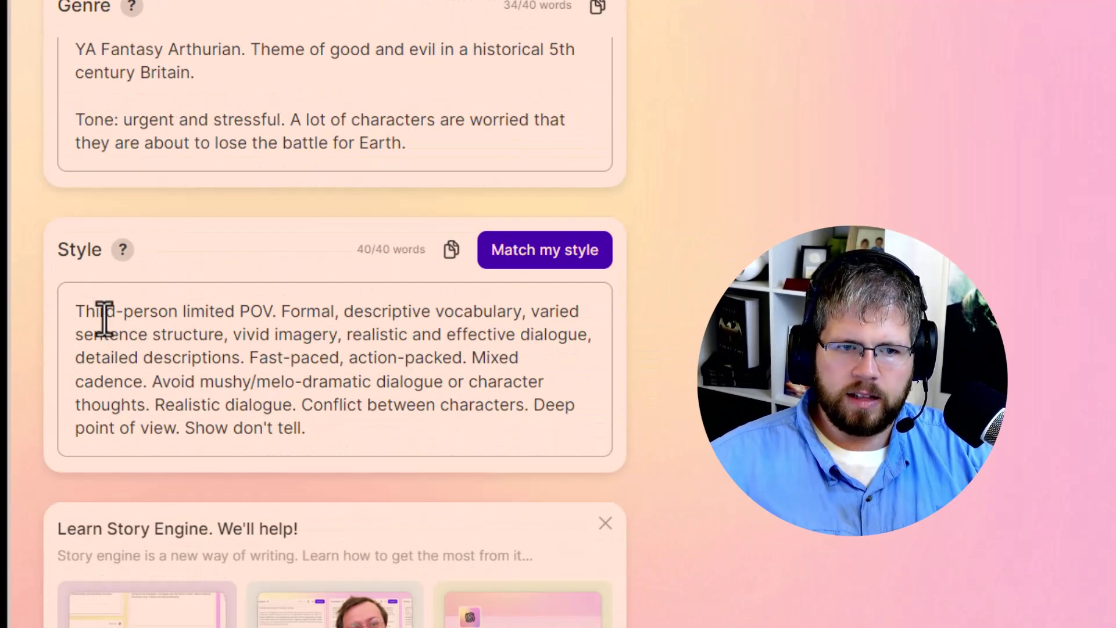
drag(72, 311, 270, 302)
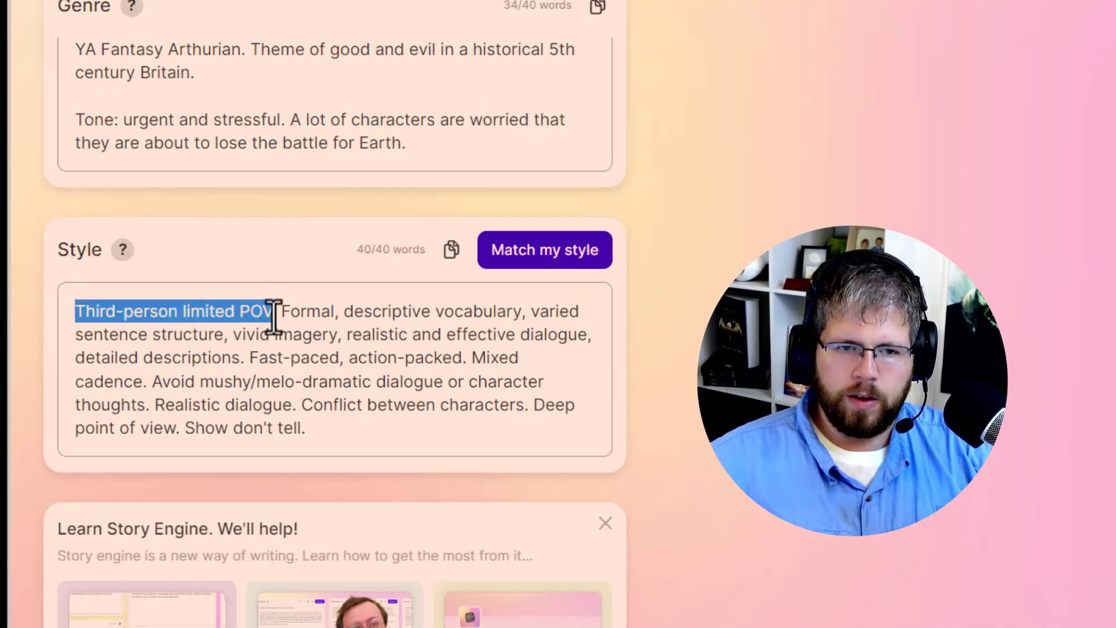
click(271, 314)
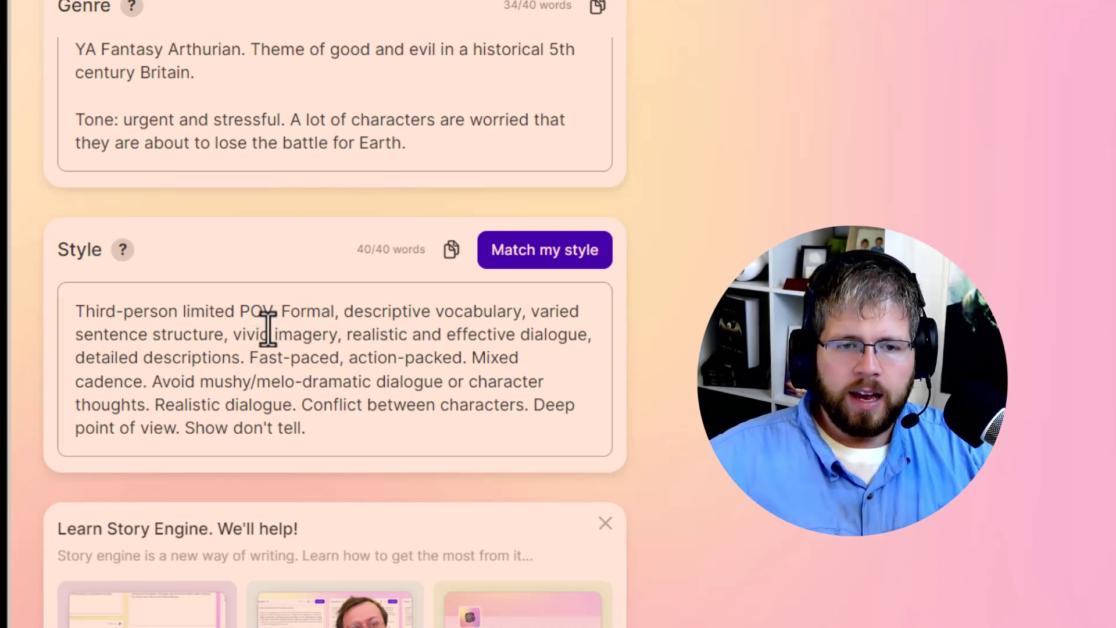
mouse_move(270, 310)
mouse_down()
mouse_move(194, 304)
mouse_move(35, 331)
mouse_move(272, 311)
mouse_up()
click(140, 342)
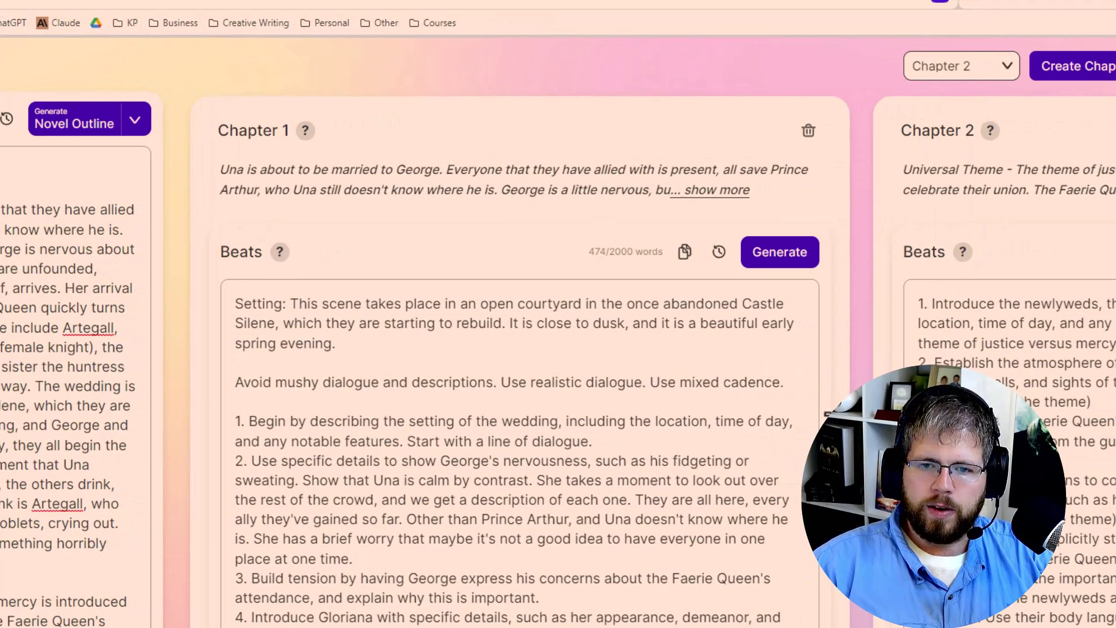
Add below the style instructions: "This scene takes place in third person limited point of view from Una's perspective."
text(This scene )
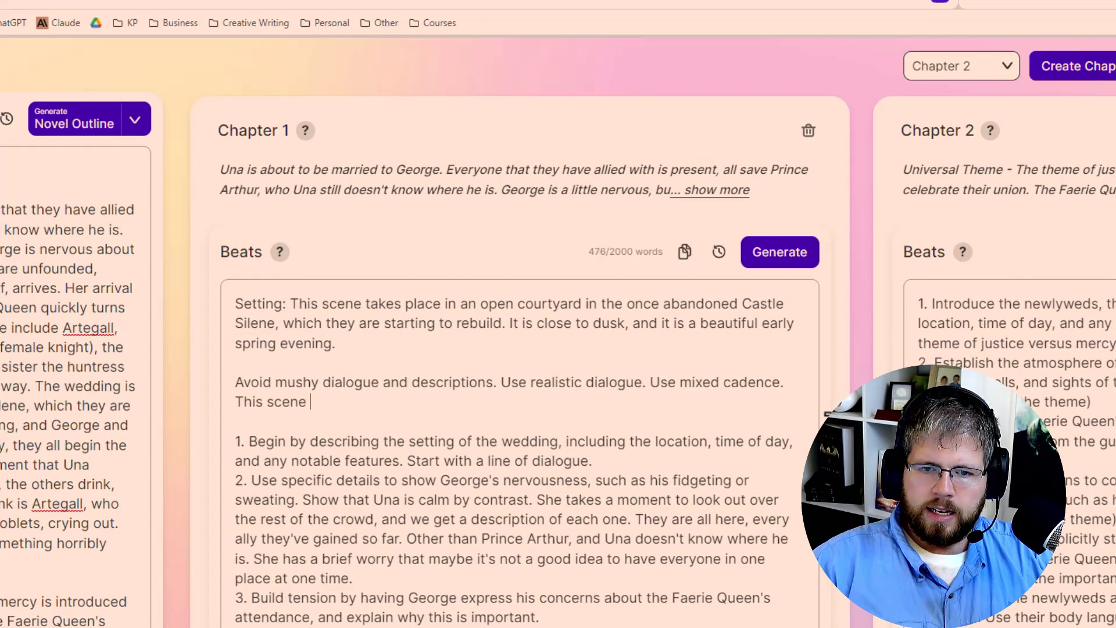
text(takes place in third)
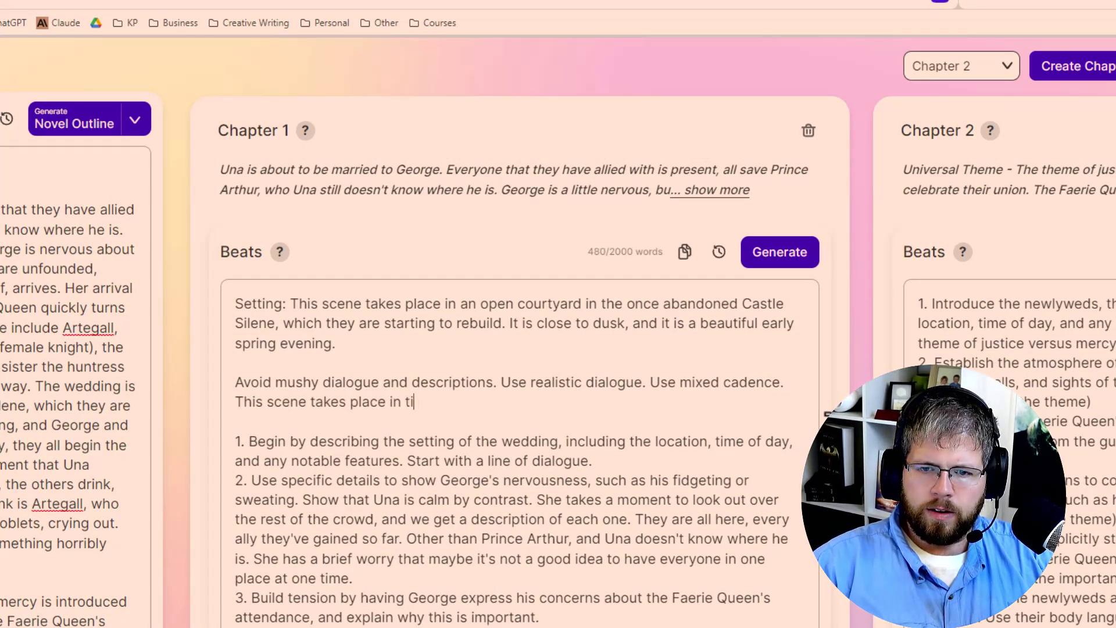
text( person limited )
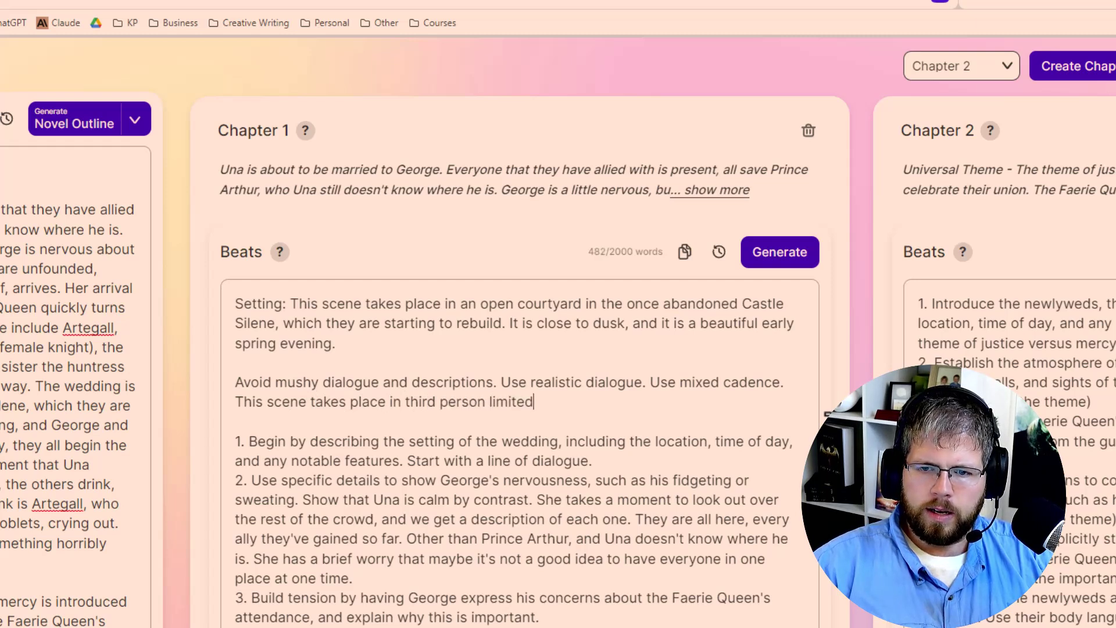
text(point of view)
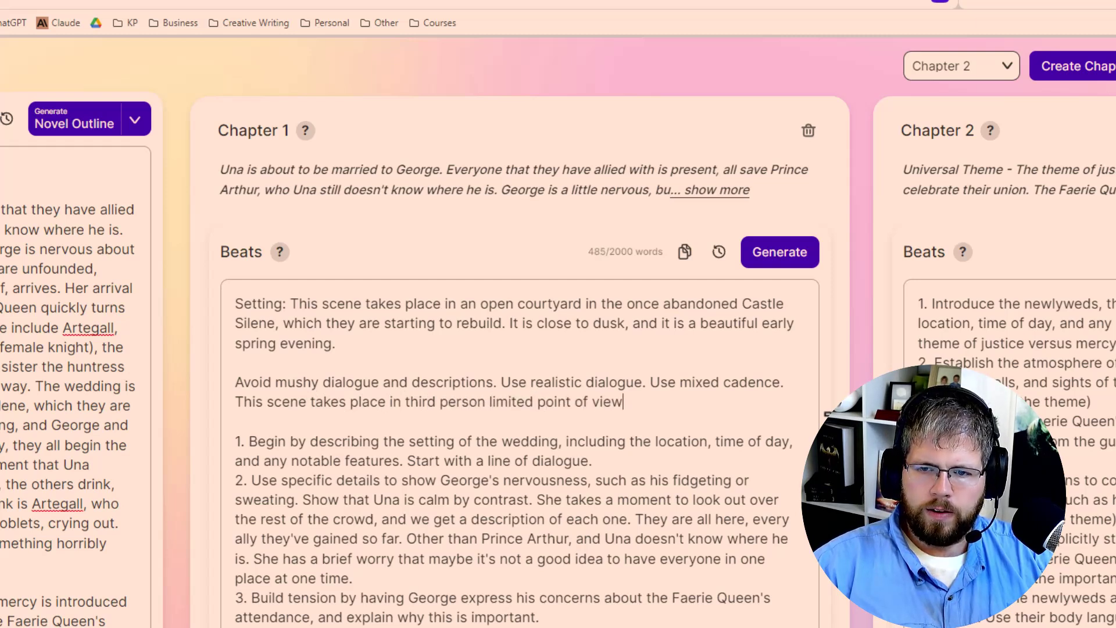
text( from Una's per)
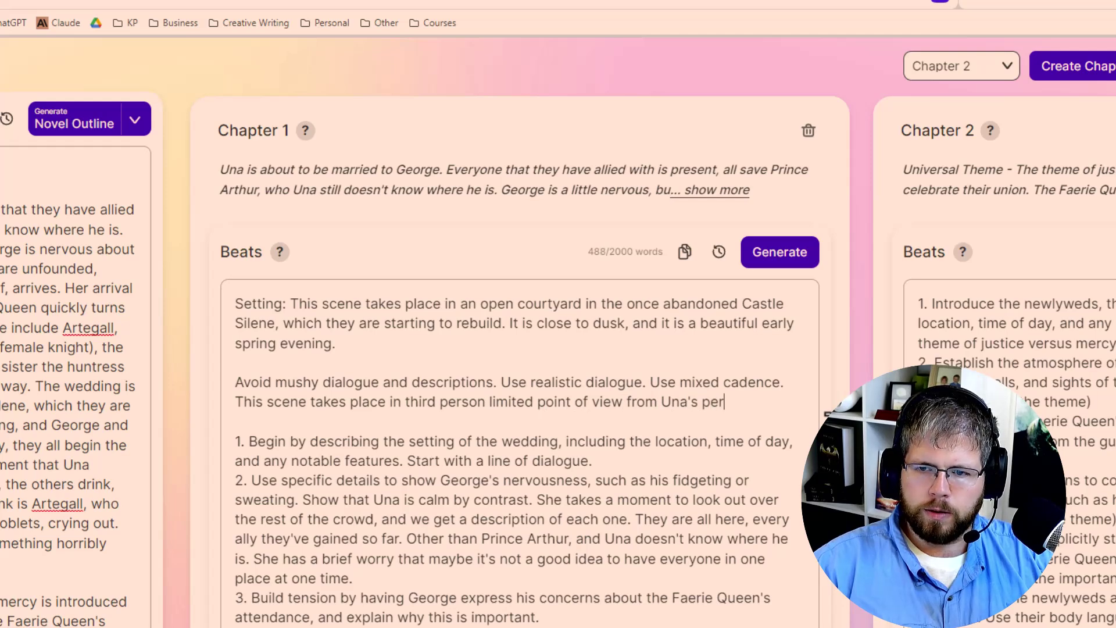
text(spective.)
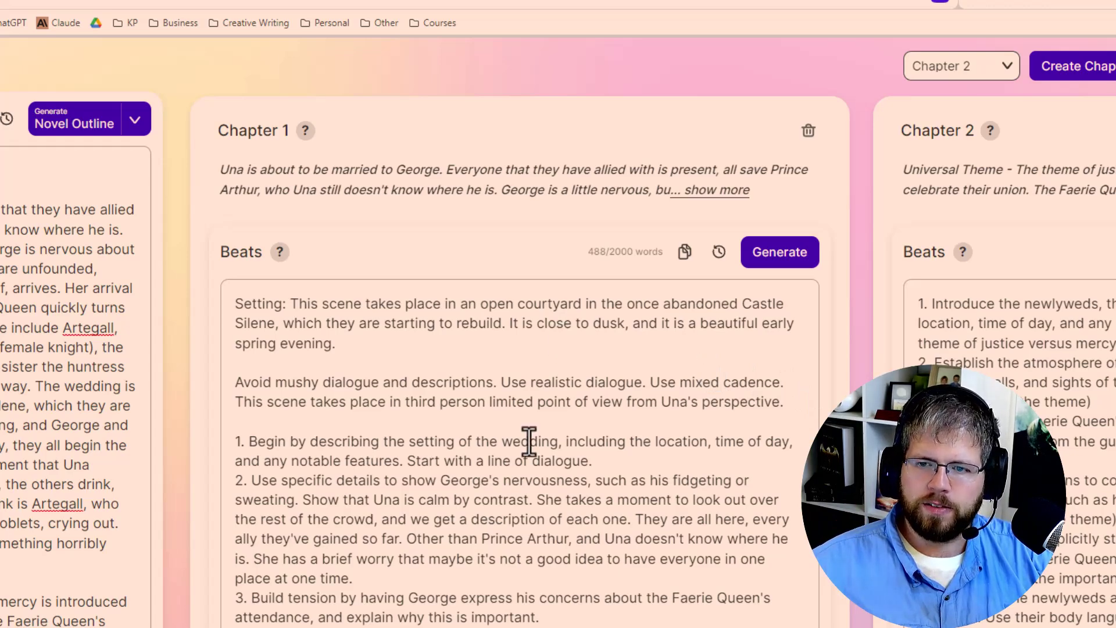
Switch the Chapter 1 prose generation mode to Best Prose
scroll(526, 442, down, 4)
scroll(664, 368, down, 10)
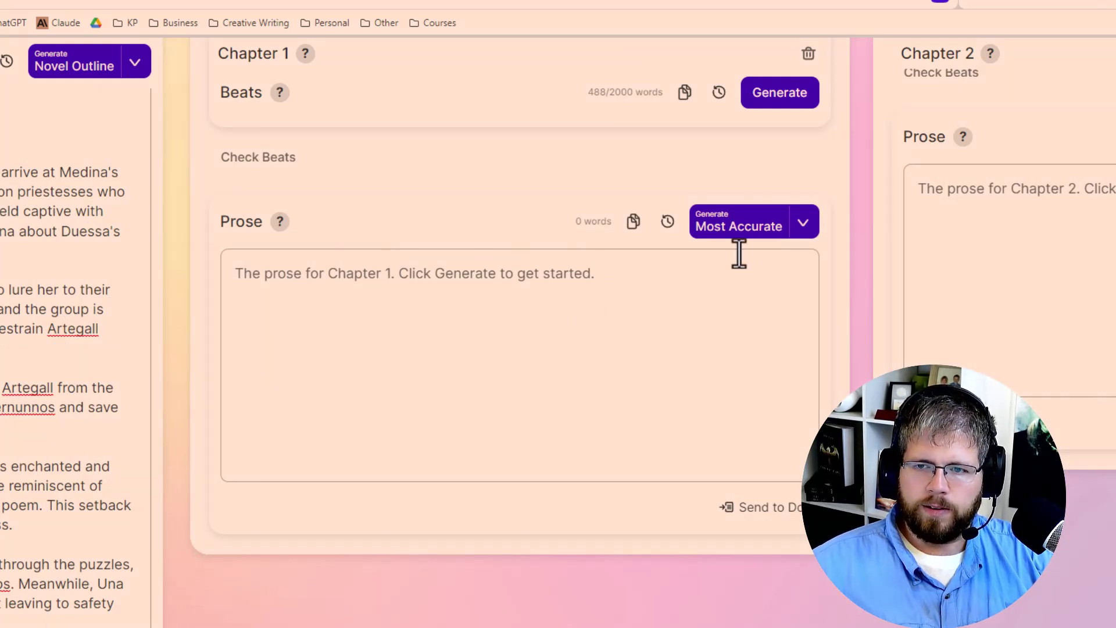
click(803, 226)
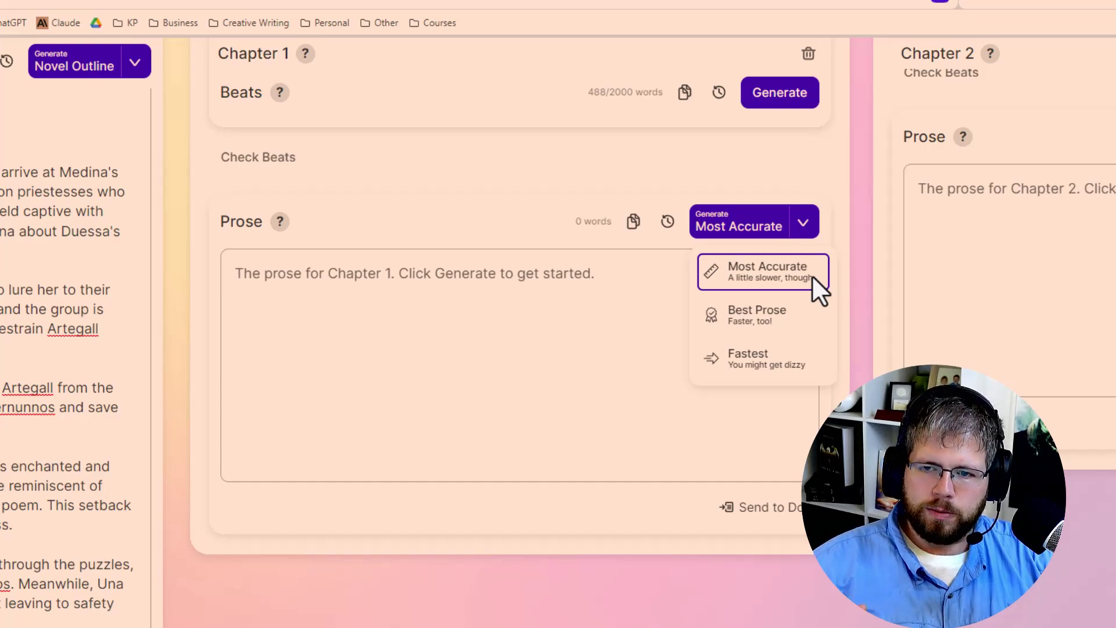
click(794, 313)
Examine the Chapter 1 beats in pairs, highlighting beats 1 and 2, 3 and 4, and 11 and 12
scroll(573, 336, up, 10)
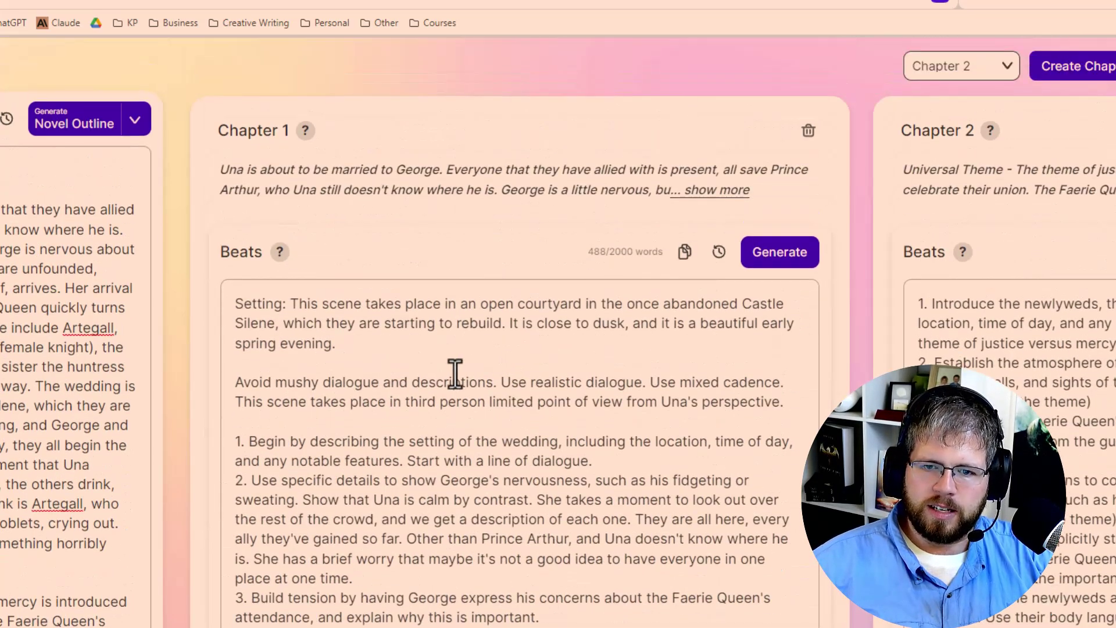
scroll(461, 369, down, 1)
scroll(442, 365, up, 2)
drag(352, 372, 216, 226)
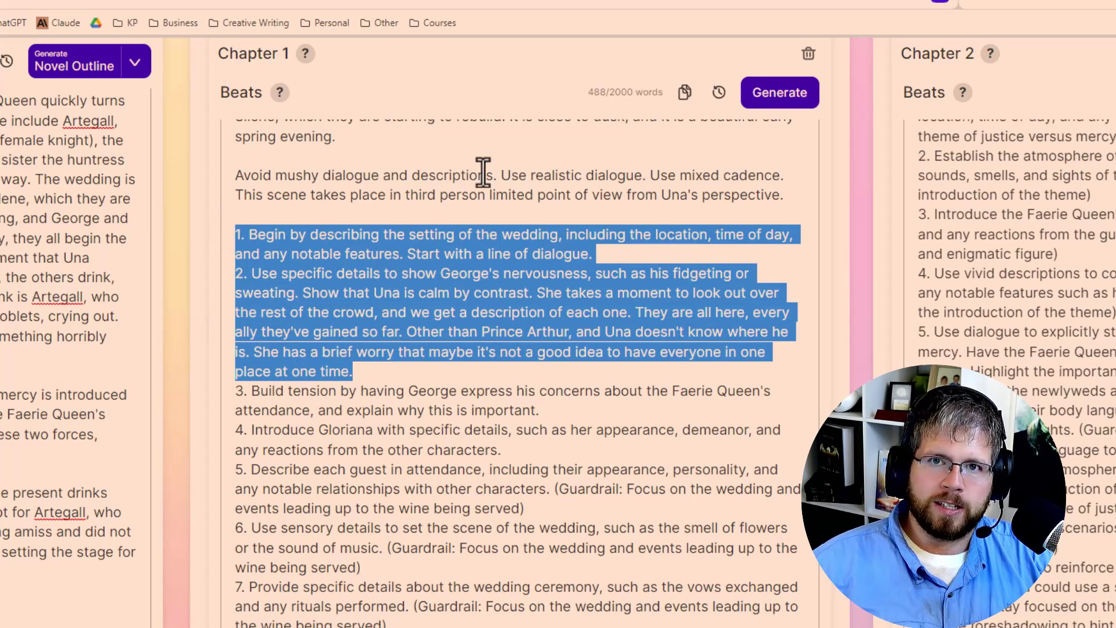
scroll(362, 451, down, 2)
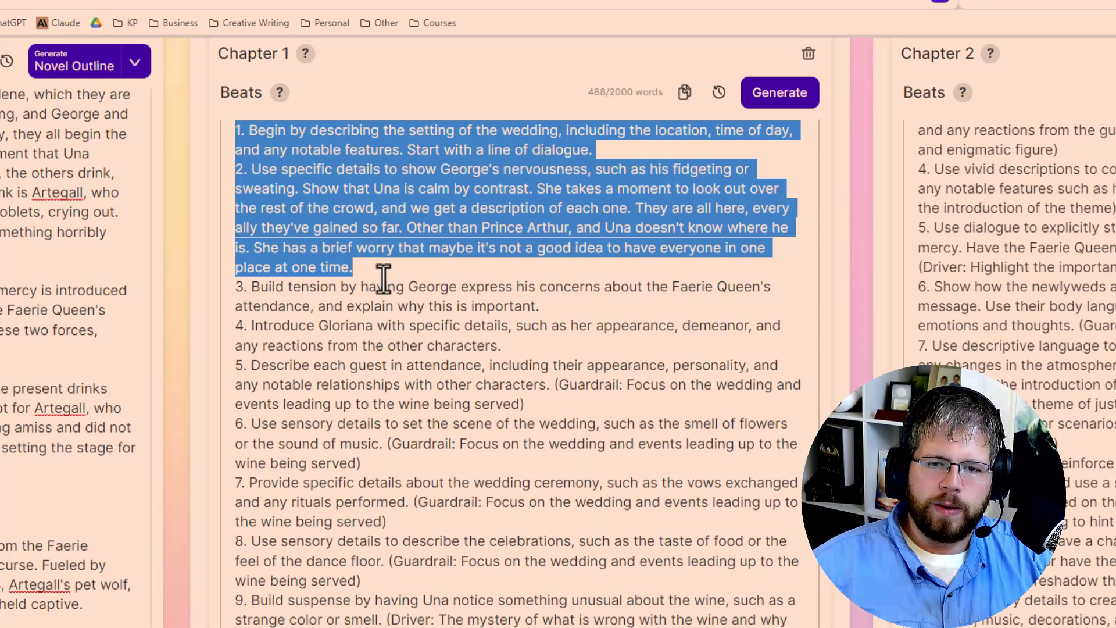
drag(514, 348, 210, 288)
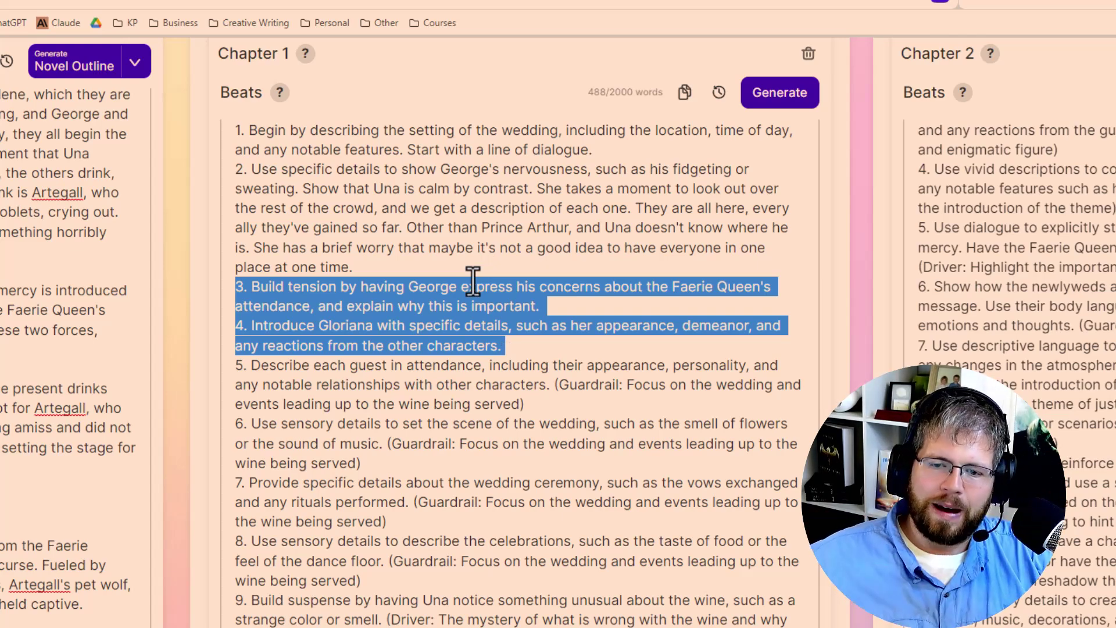
scroll(511, 456, down, 7)
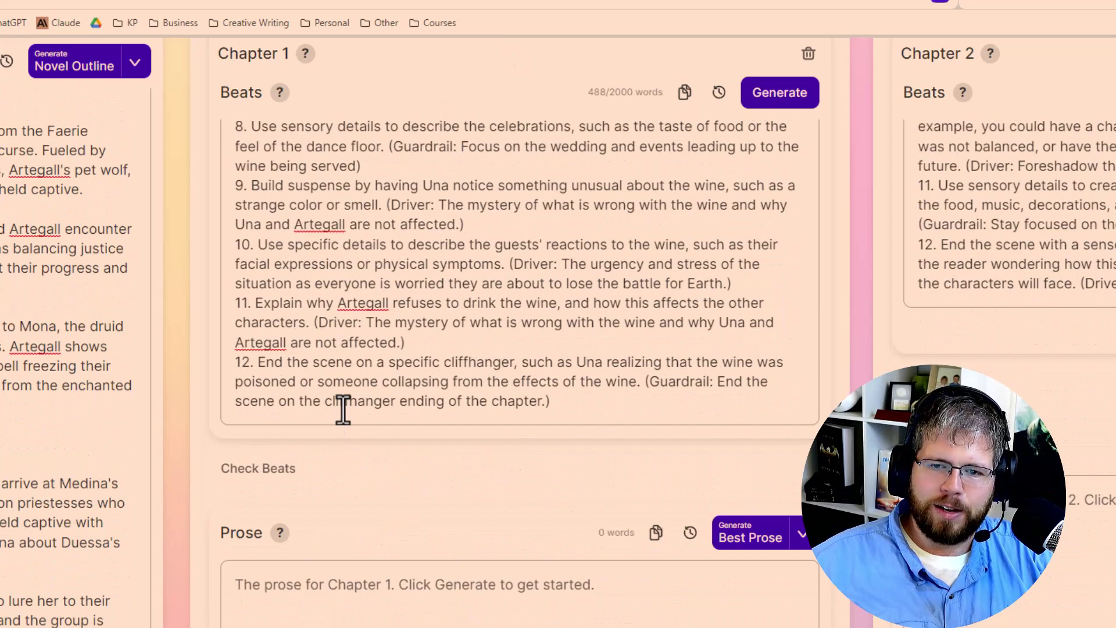
drag(578, 393, 226, 306)
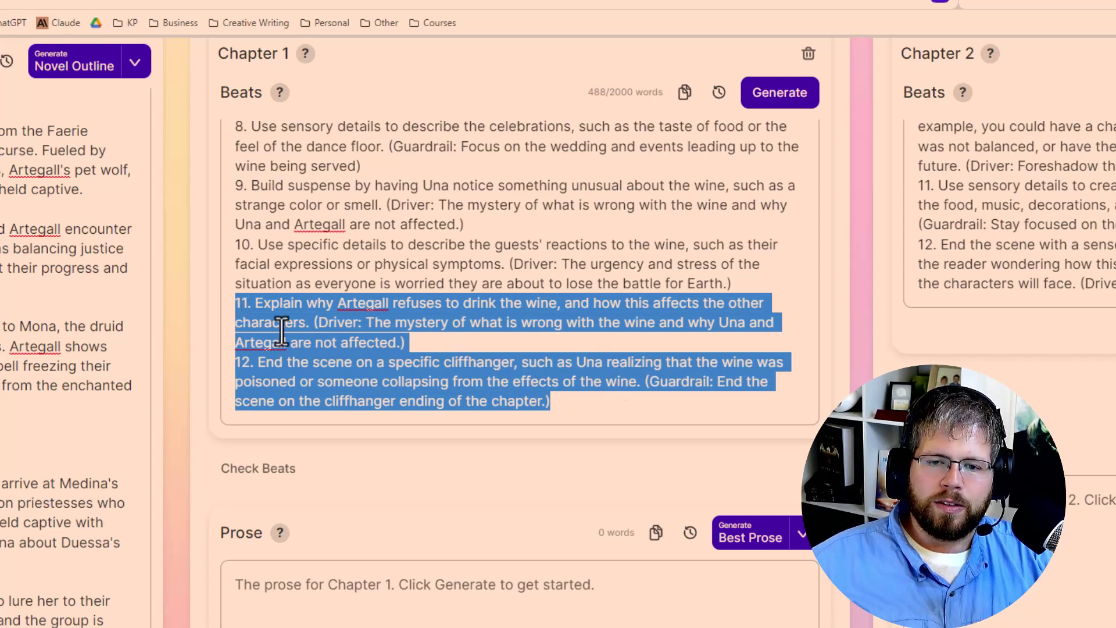
drag(591, 405, 221, 314)
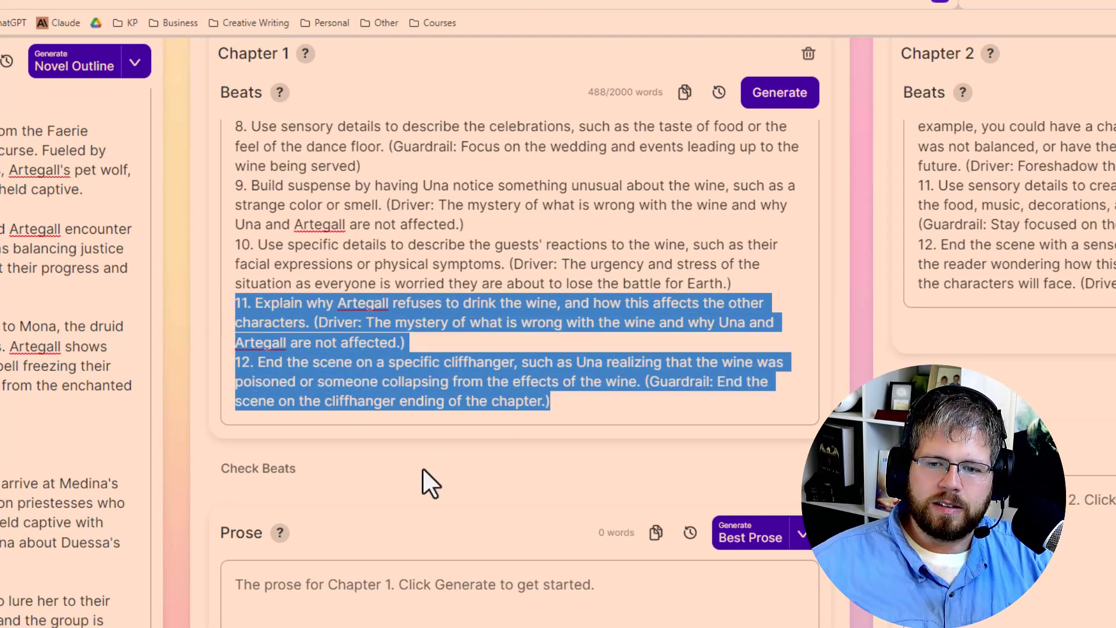
scroll(421, 469, down, 5)
scroll(420, 468, up, 7)
scroll(421, 467, up, 3)
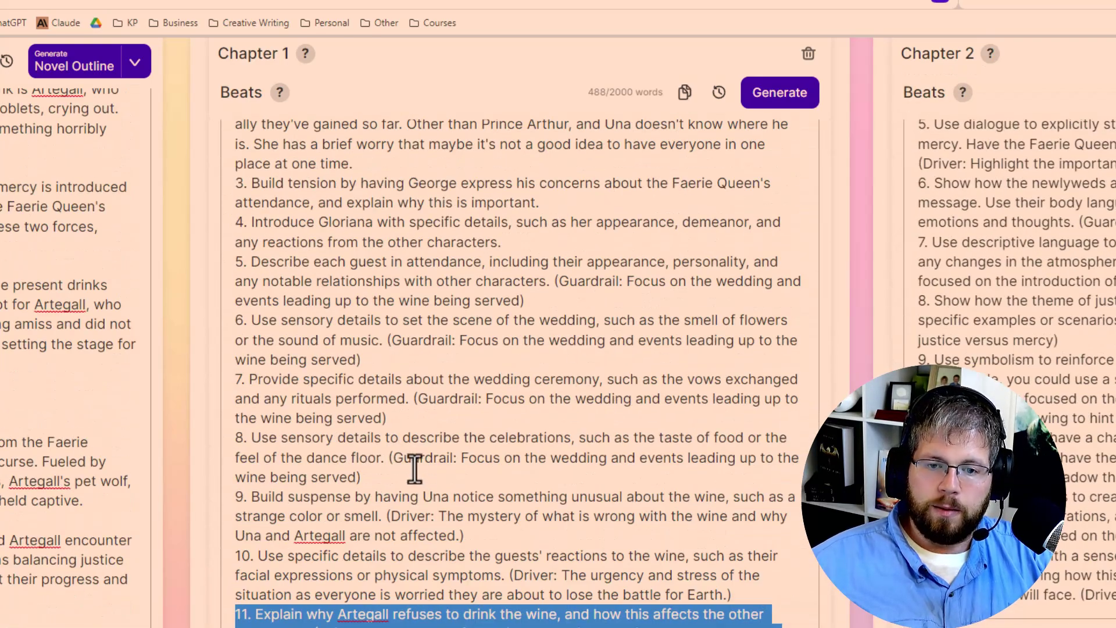
scroll(411, 465, up, 5)
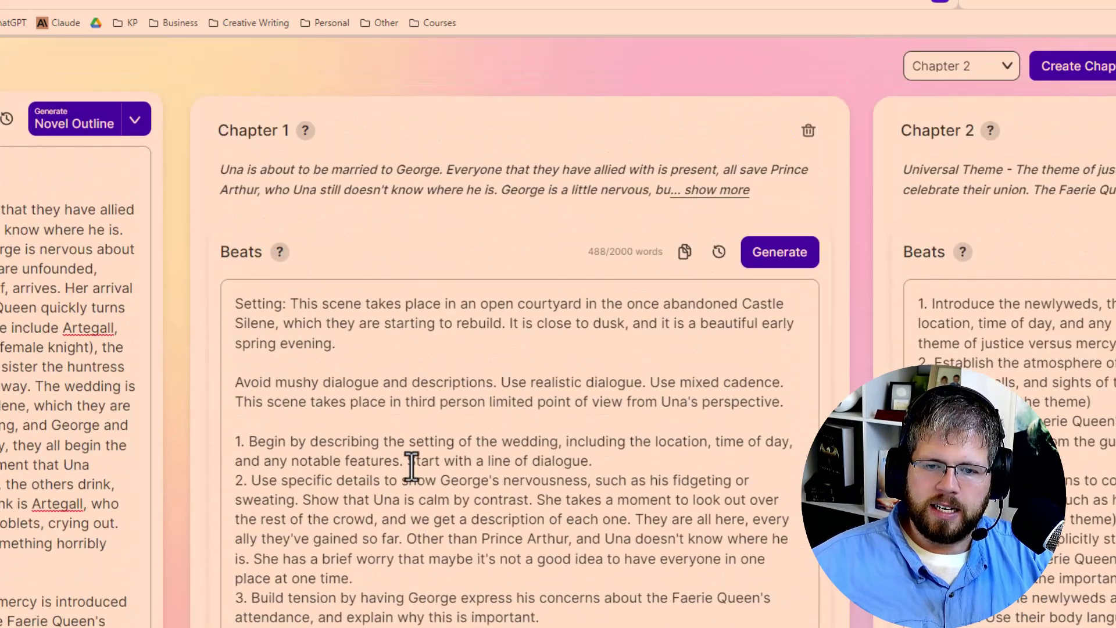
Set the Chapter 1 prose generation mode to Most Accurate and generate the chapter's prose
scroll(204, 411, down, 4)
scroll(242, 414, down, 6)
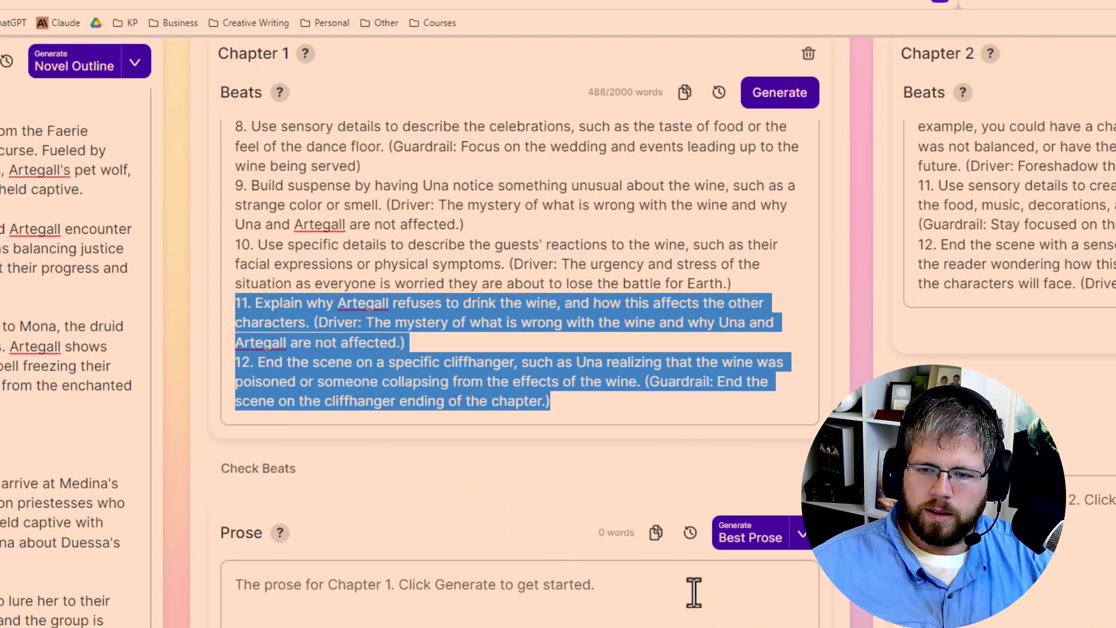
click(803, 537)
click(791, 593)
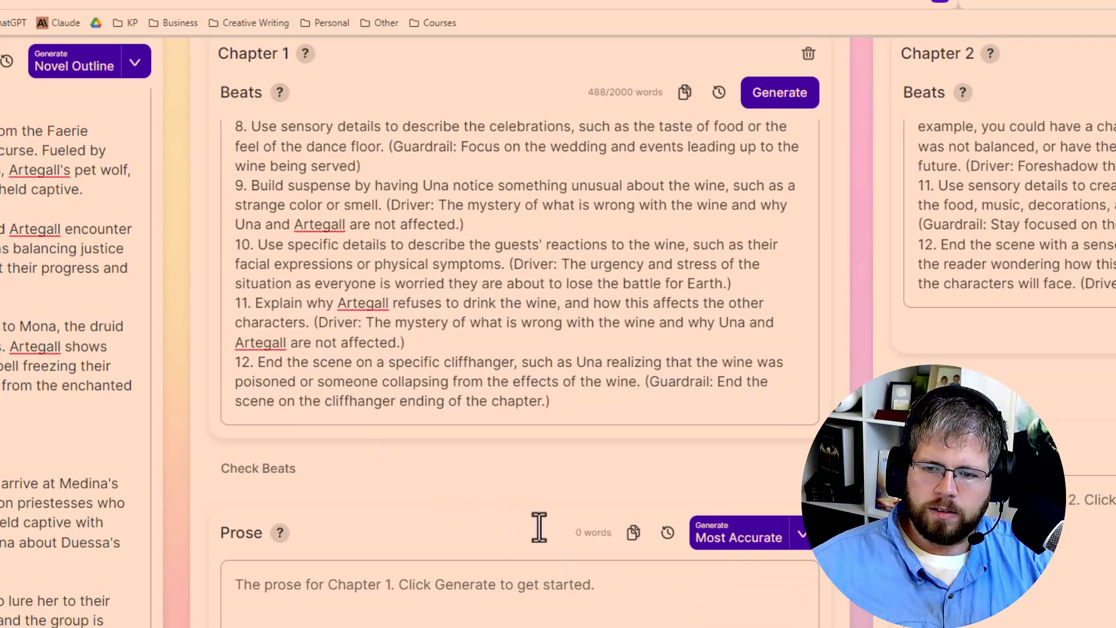
scroll(546, 523, down, 3)
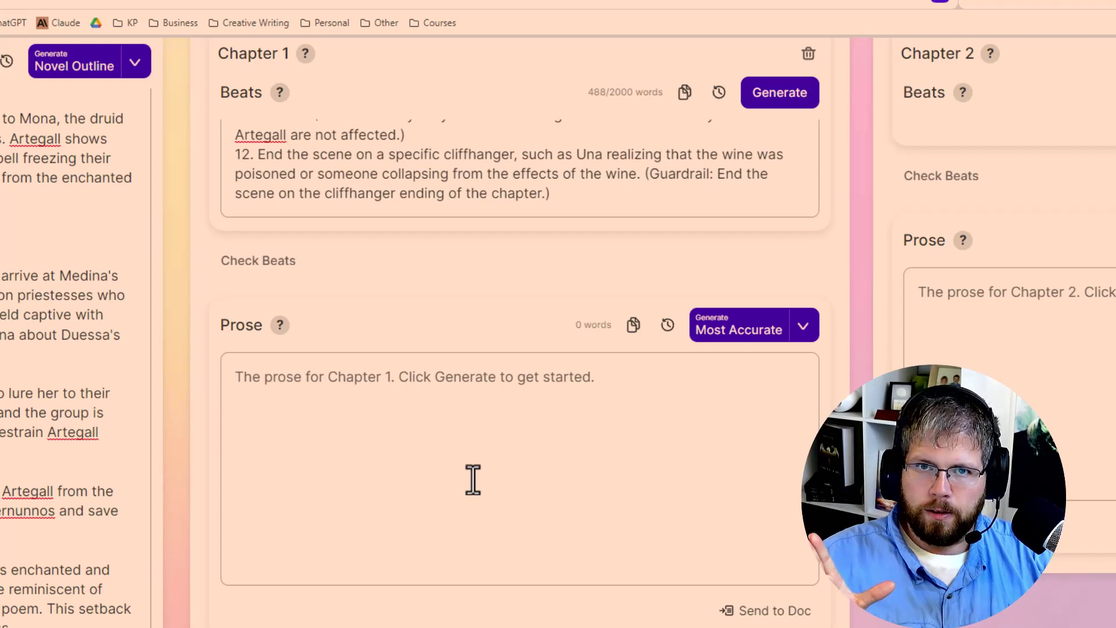
click(413, 401)
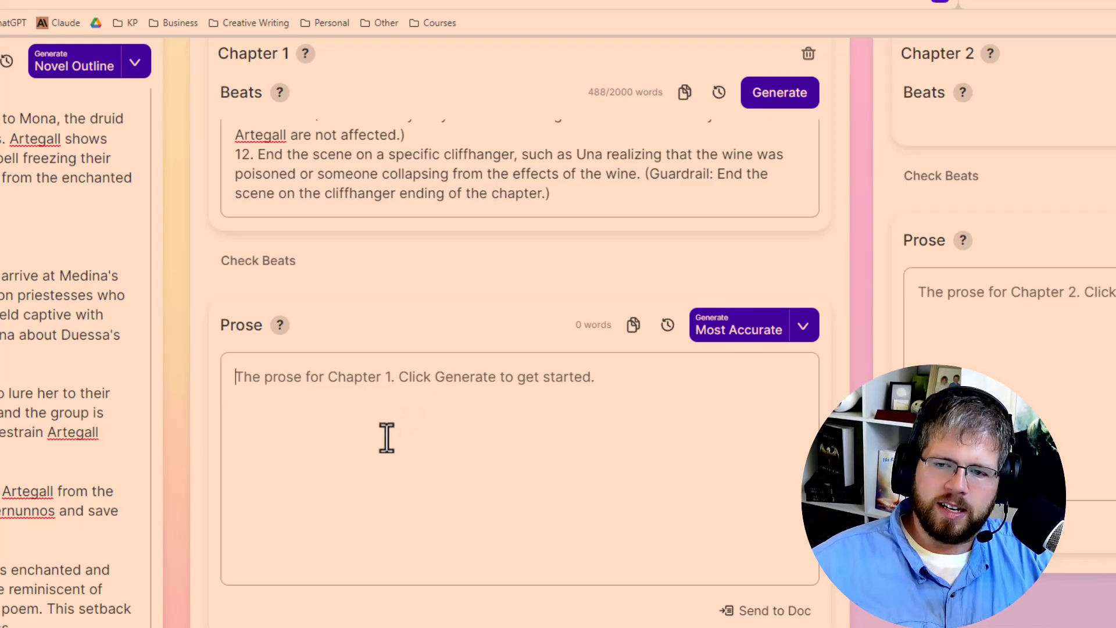
click(735, 340)
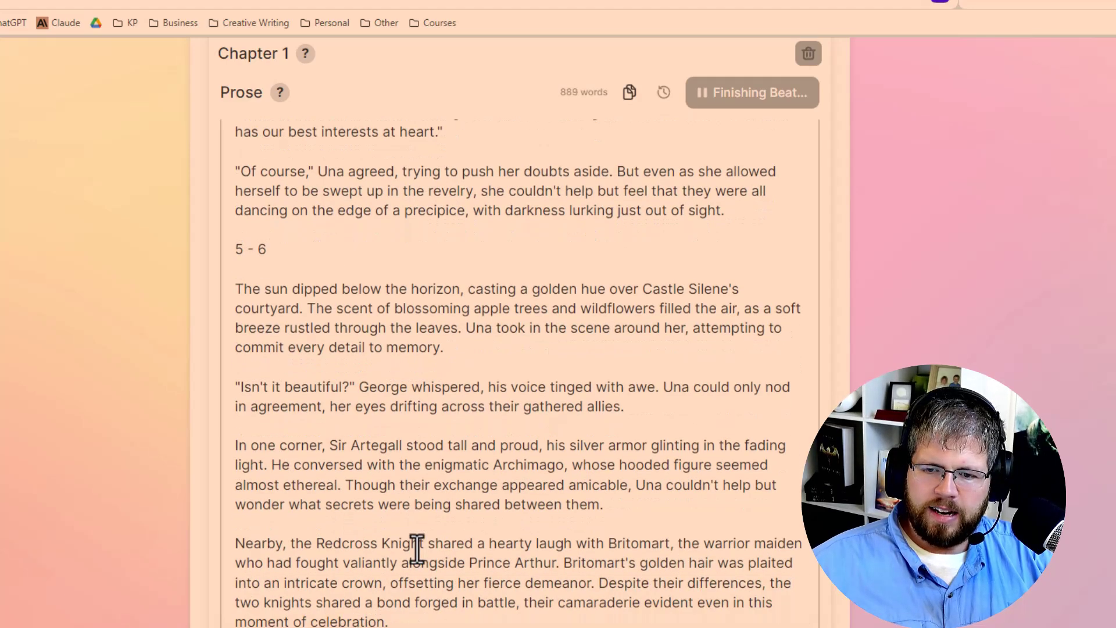
Review the generated Chapter 1 prose from its opening, checking how the sections are divided by beat pairs
scroll(417, 549, up, 15)
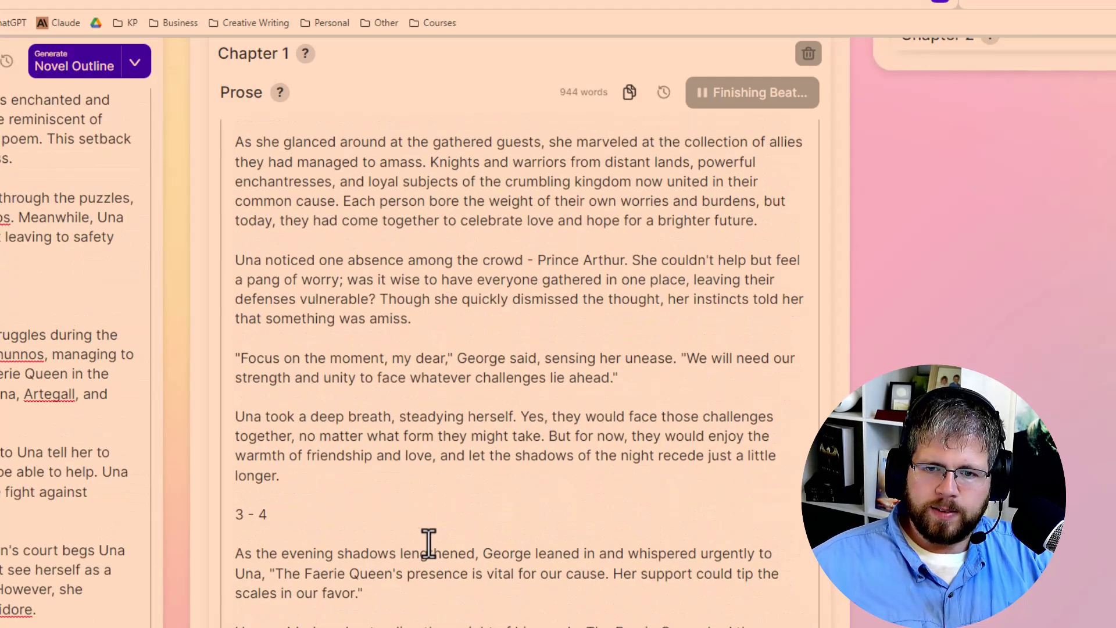
scroll(427, 542, up, 5)
scroll(426, 542, down, 8)
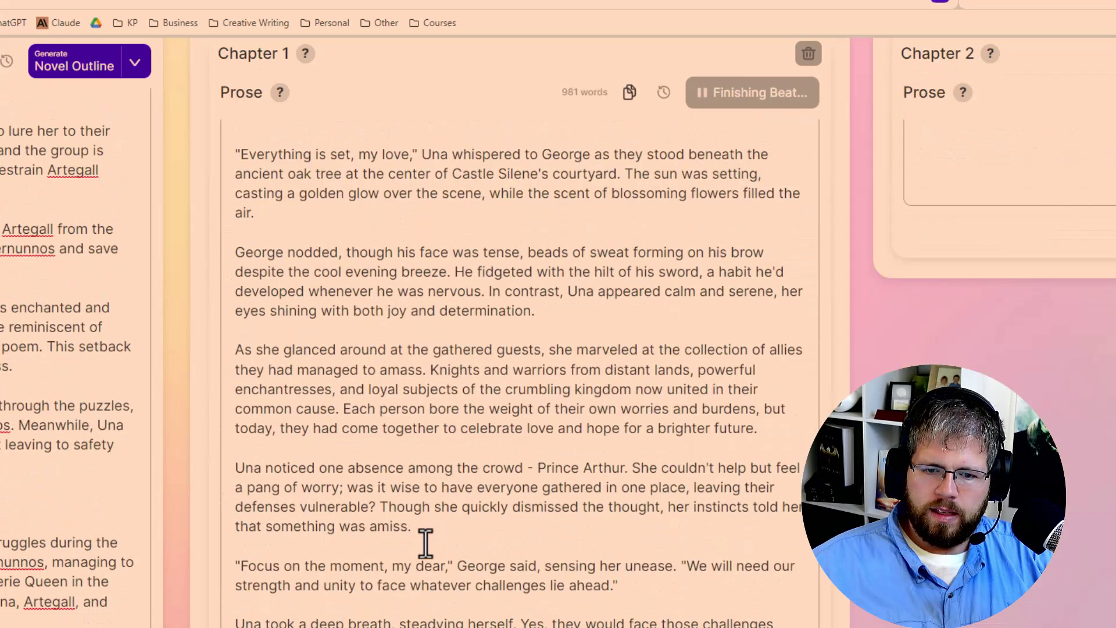
scroll(425, 544, down, 2)
scroll(413, 544, up, 4)
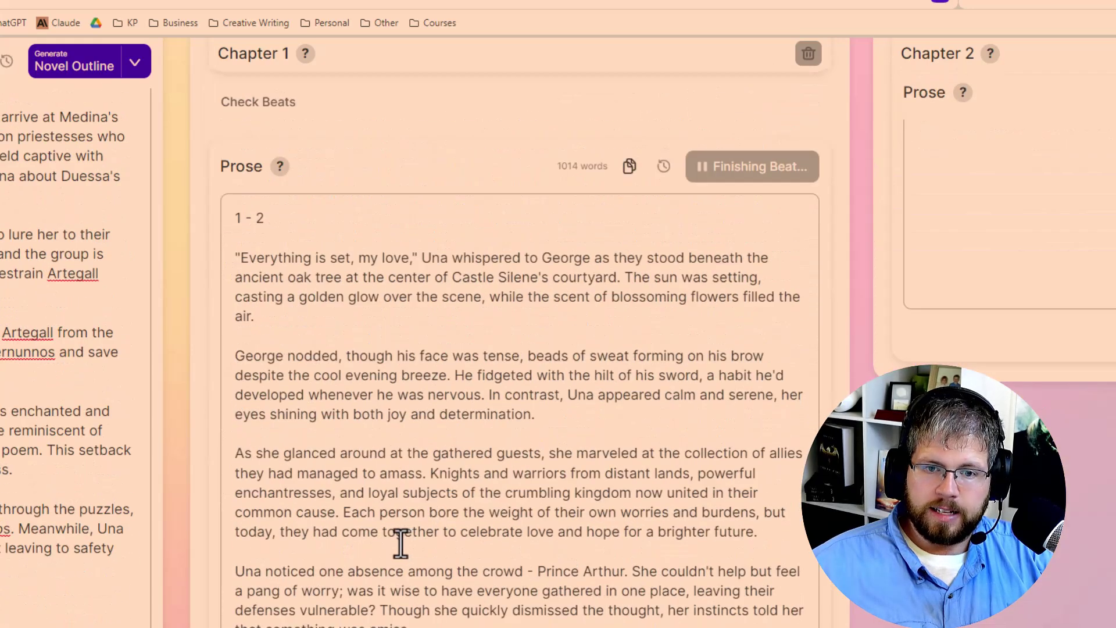
scroll(259, 383, down, 2)
scroll(259, 357, up, 2)
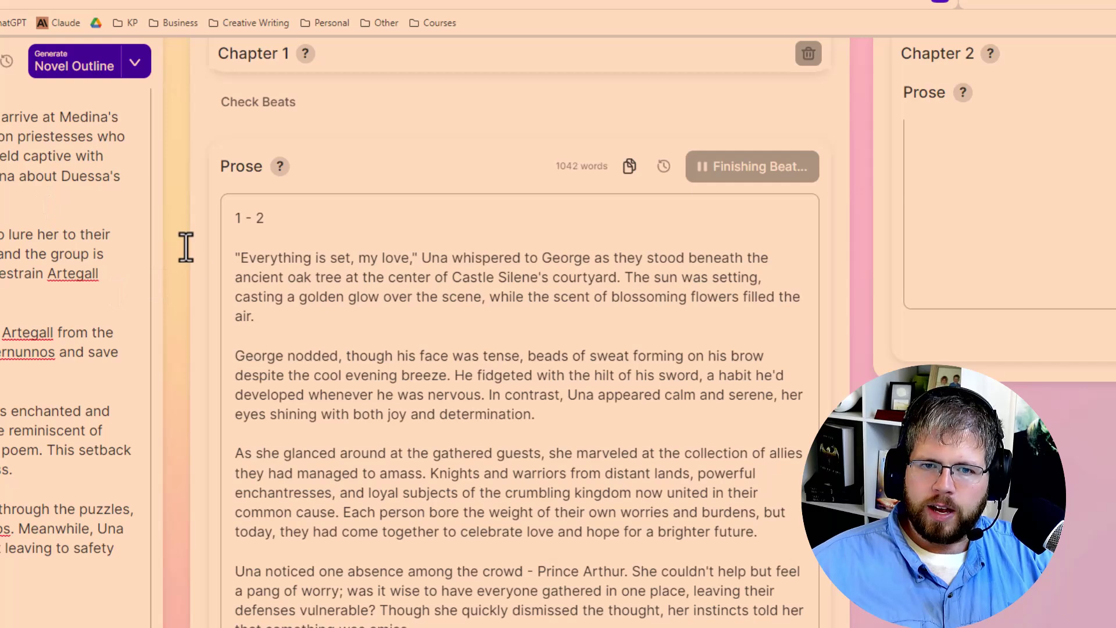
Read through the generated Chapter 1 prose from section 1 - 2 to the end and back to the opening
scroll(331, 361, down, 2)
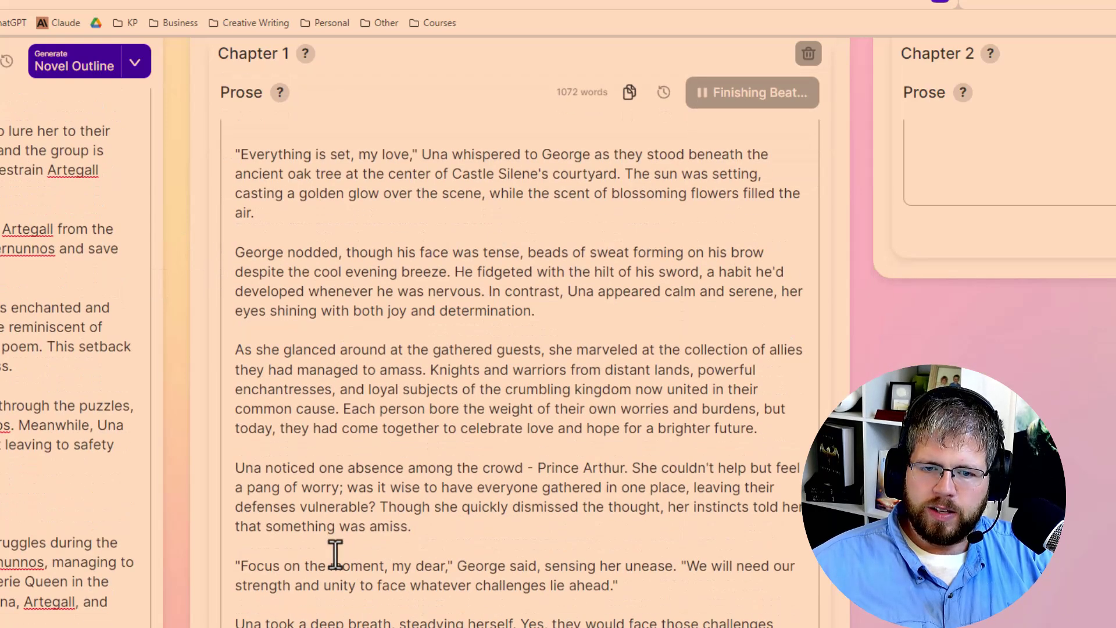
scroll(337, 547, down, 3)
scroll(325, 572, up, 1)
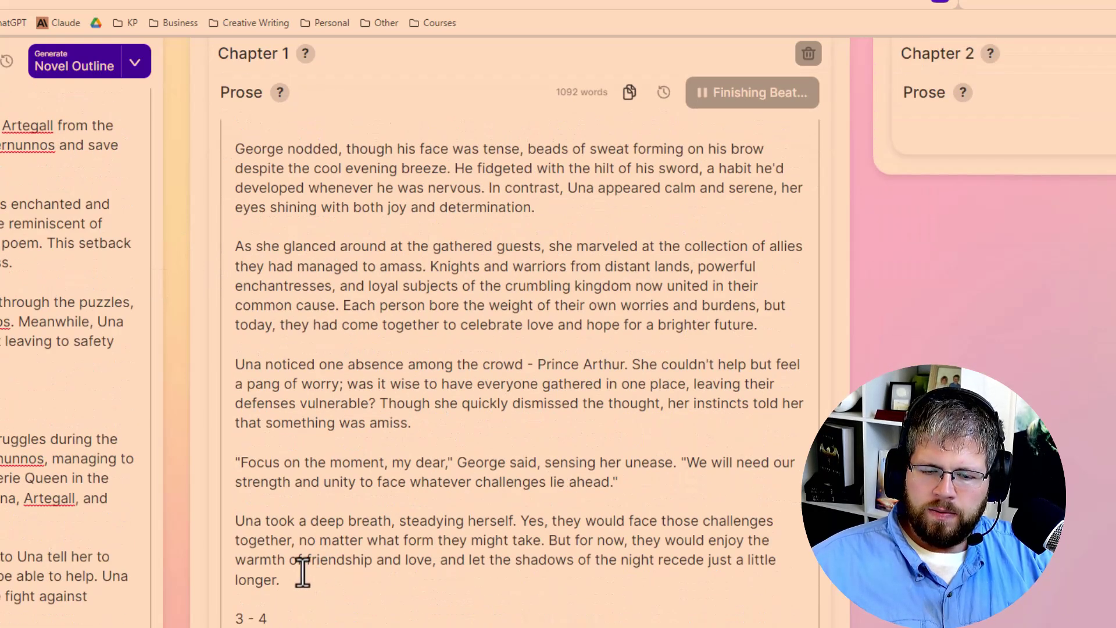
scroll(342, 462, up, 2)
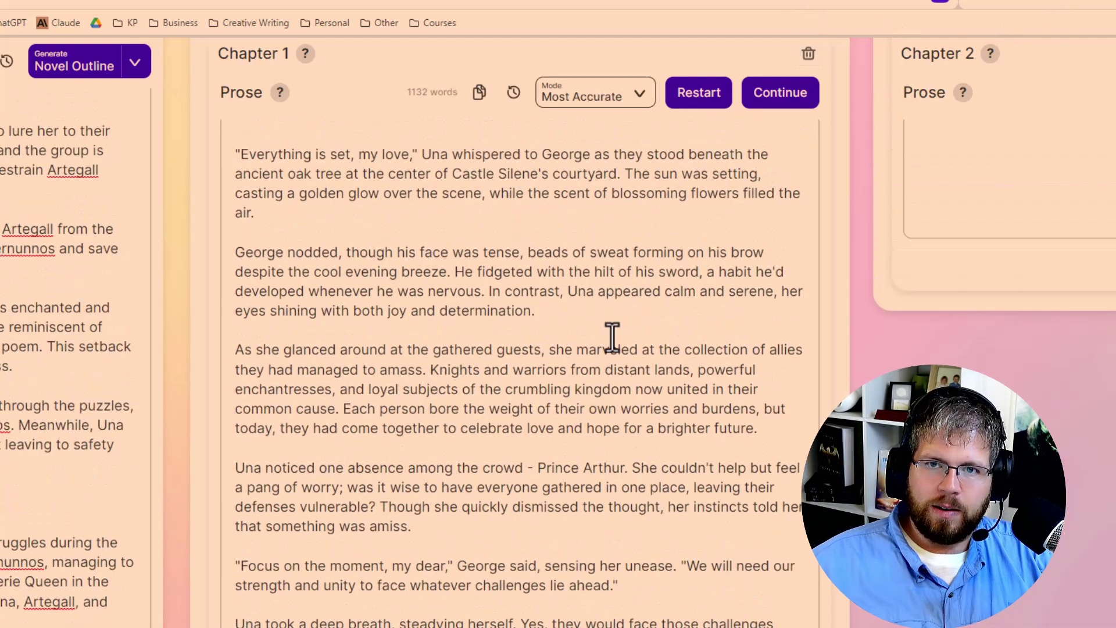
scroll(568, 368, down, 15)
scroll(568, 369, down, 5)
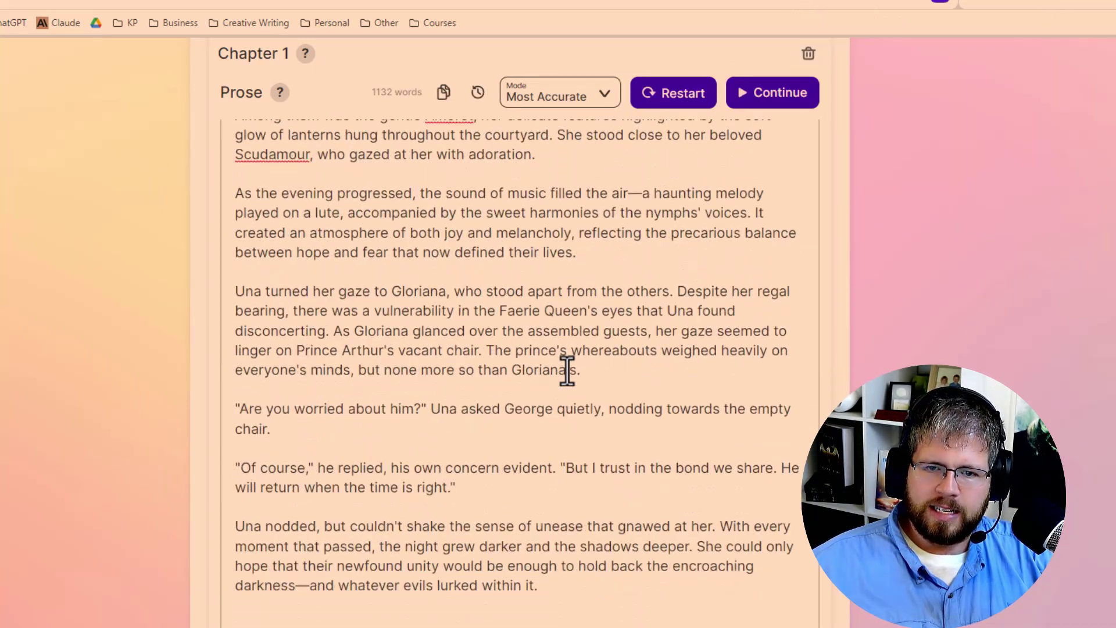
scroll(564, 369, up, 10)
scroll(563, 370, up, 4)
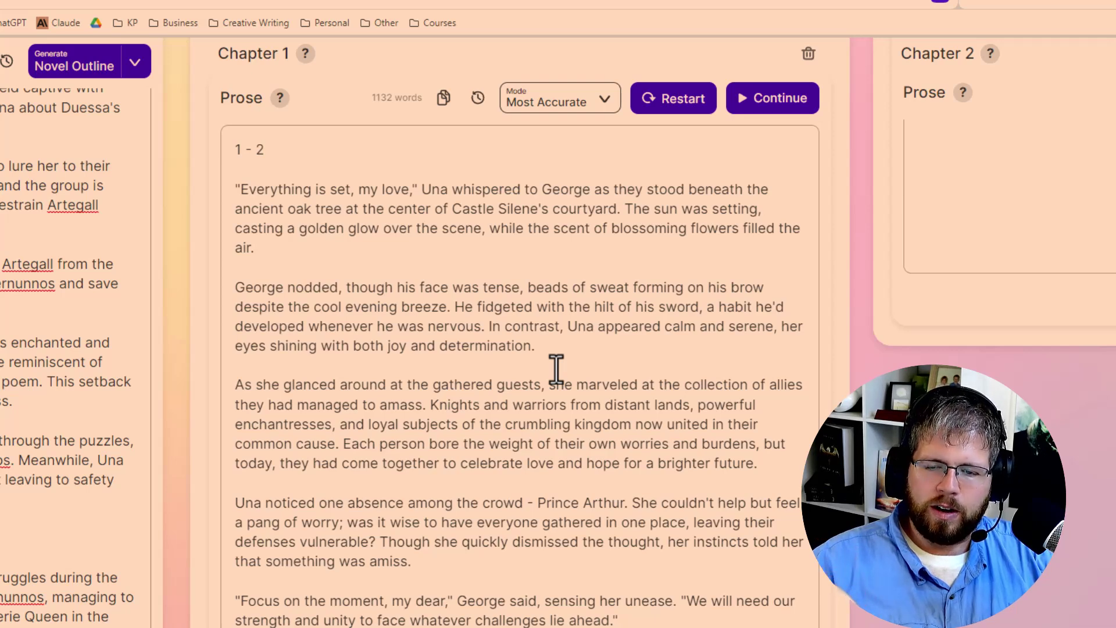
scroll(406, 354, up, 3)
scroll(279, 387, down, 6)
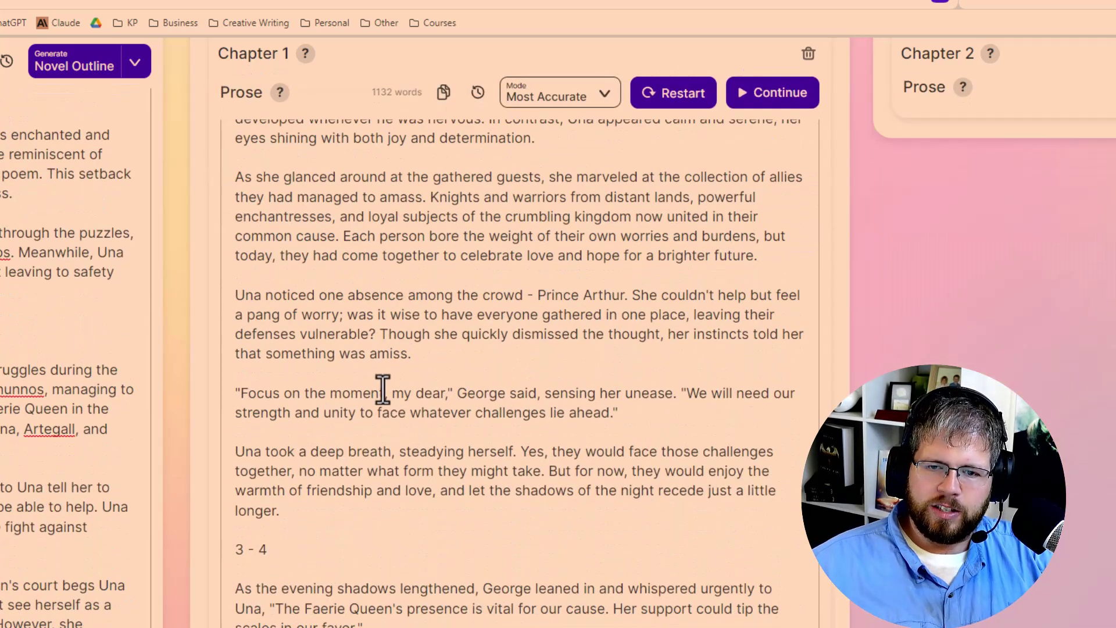
scroll(379, 601, up, 4)
Highlight the prose written for beats 1 - 2 and check the available prose generation modes
drag(379, 625, 235, 168)
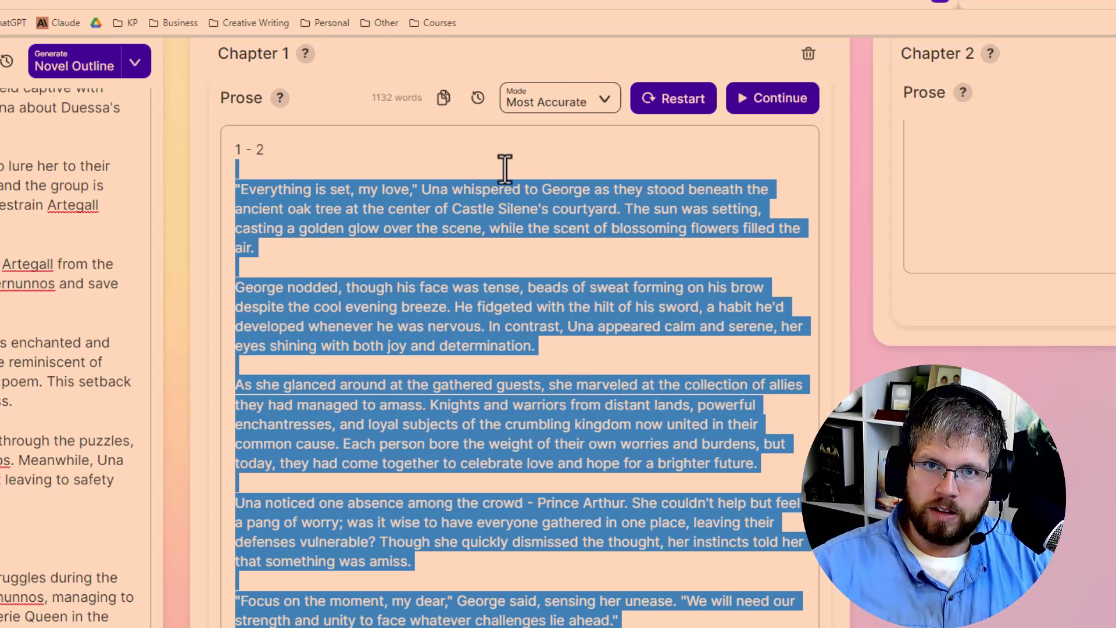
scroll(440, 298, up, 2)
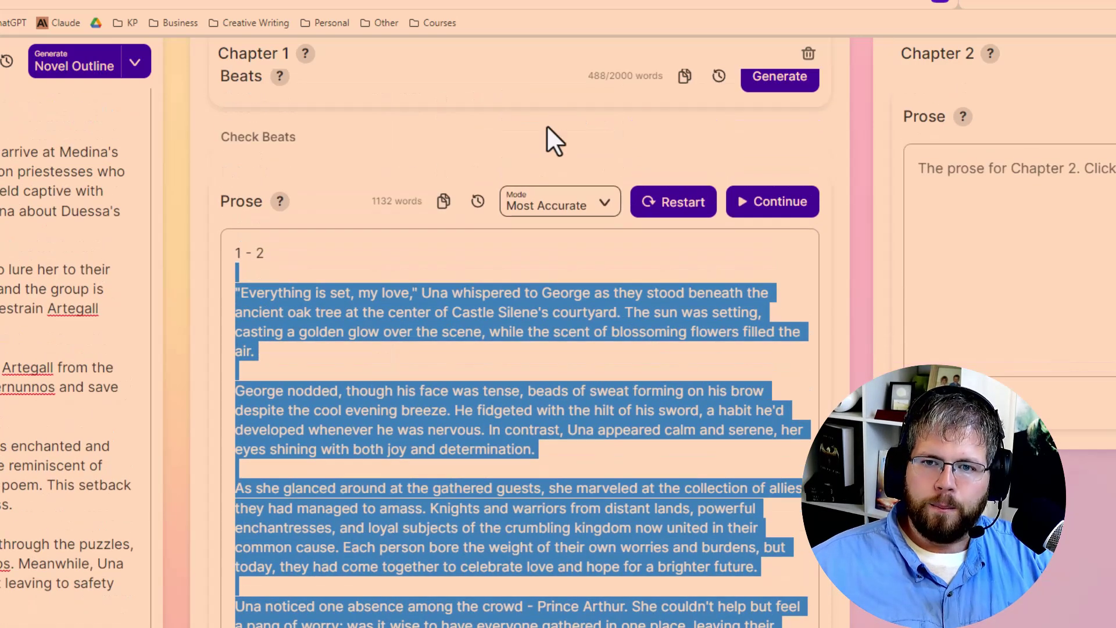
click(468, 429)
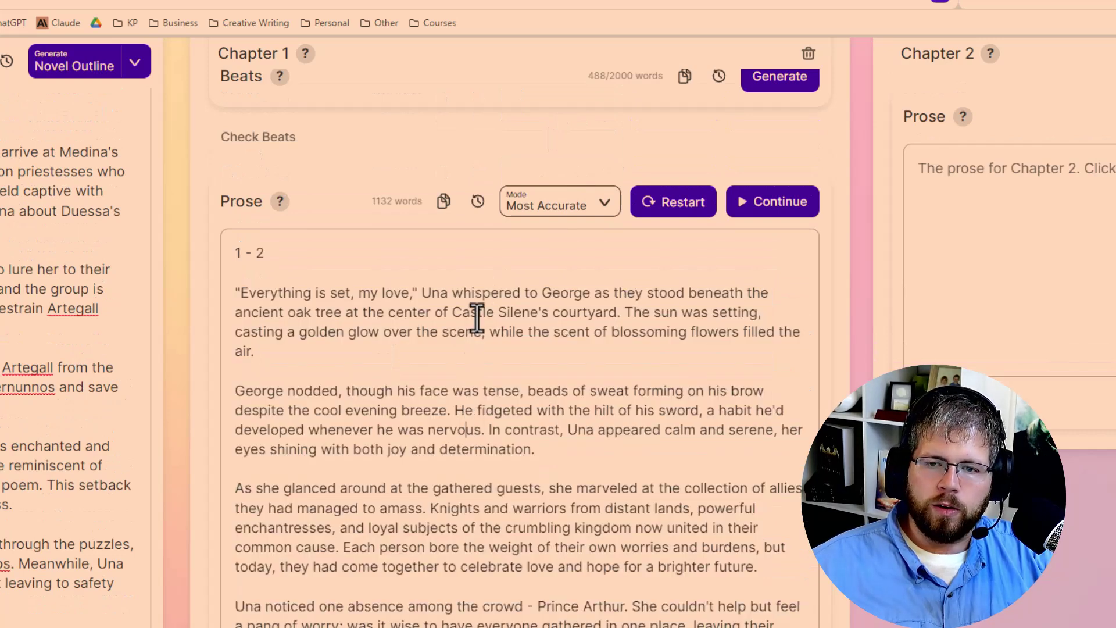
click(575, 207)
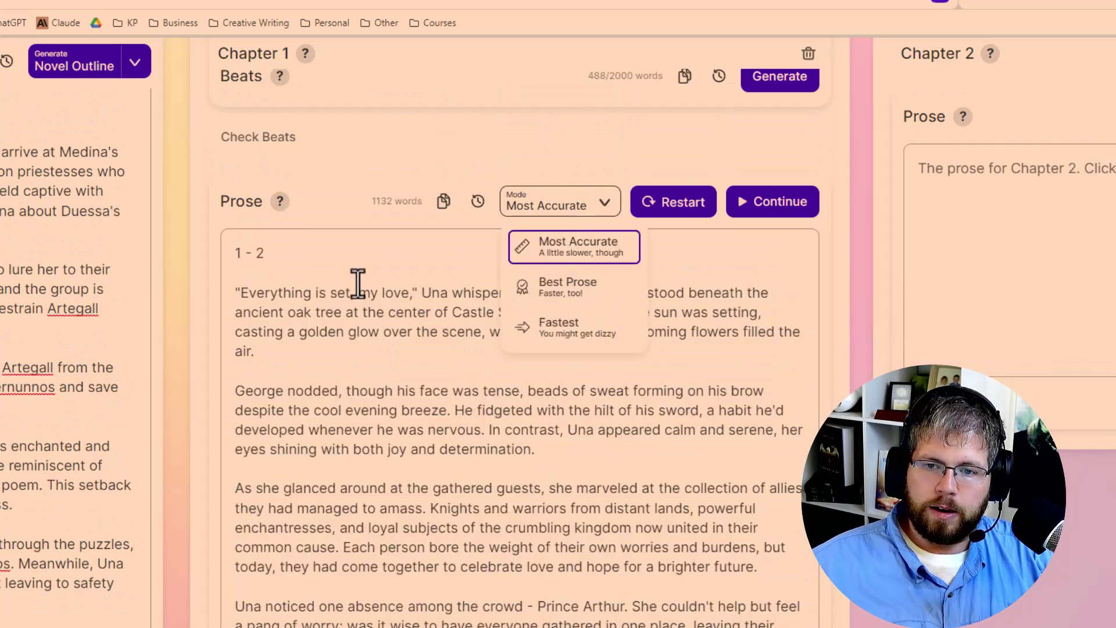
click(351, 308)
scroll(312, 432, up, 1)
scroll(312, 431, down, 3)
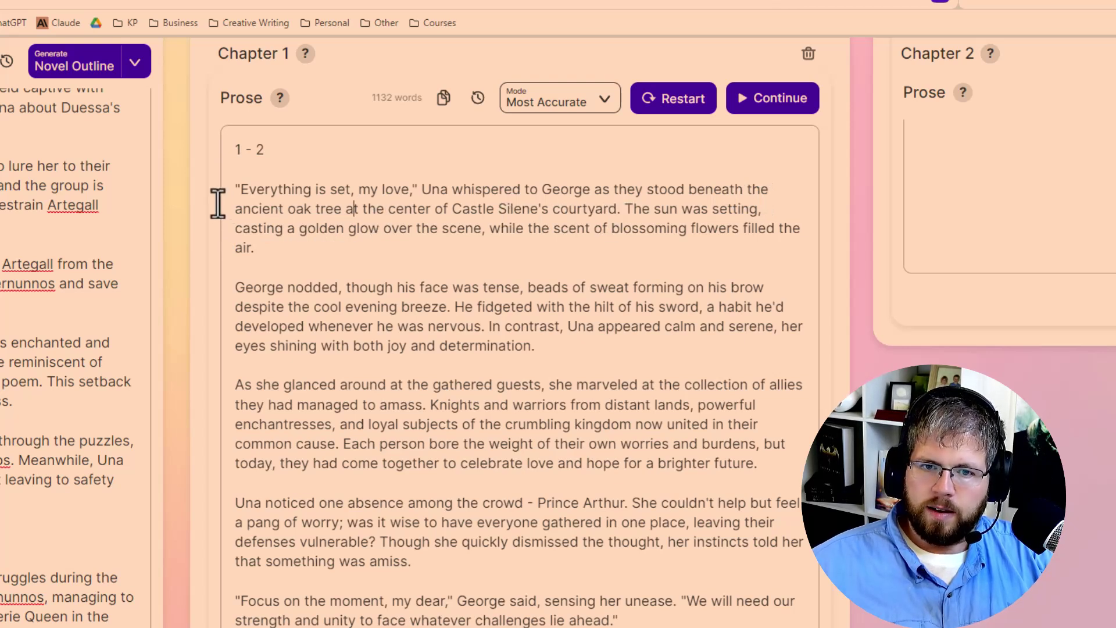
Examine the opening dialogue "Everything is set, my love," and the paragraphs that follow it in section 1 - 2
drag(234, 190, 425, 184)
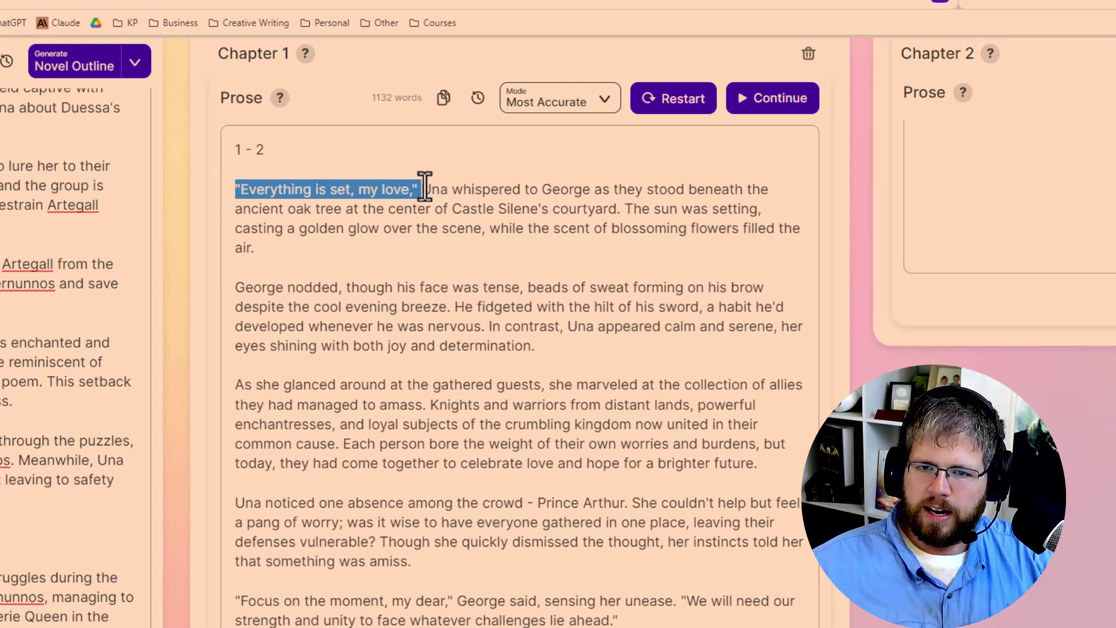
drag(356, 190, 405, 190)
click(553, 299)
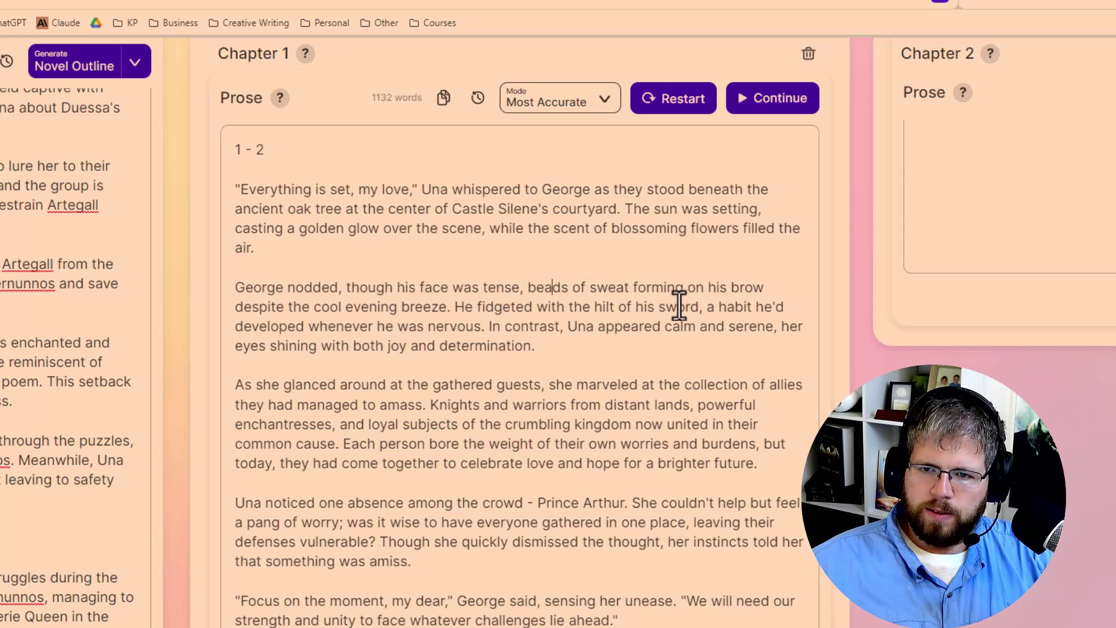
scroll(428, 492, down, 5)
scroll(429, 492, up, 4)
scroll(428, 492, up, 1)
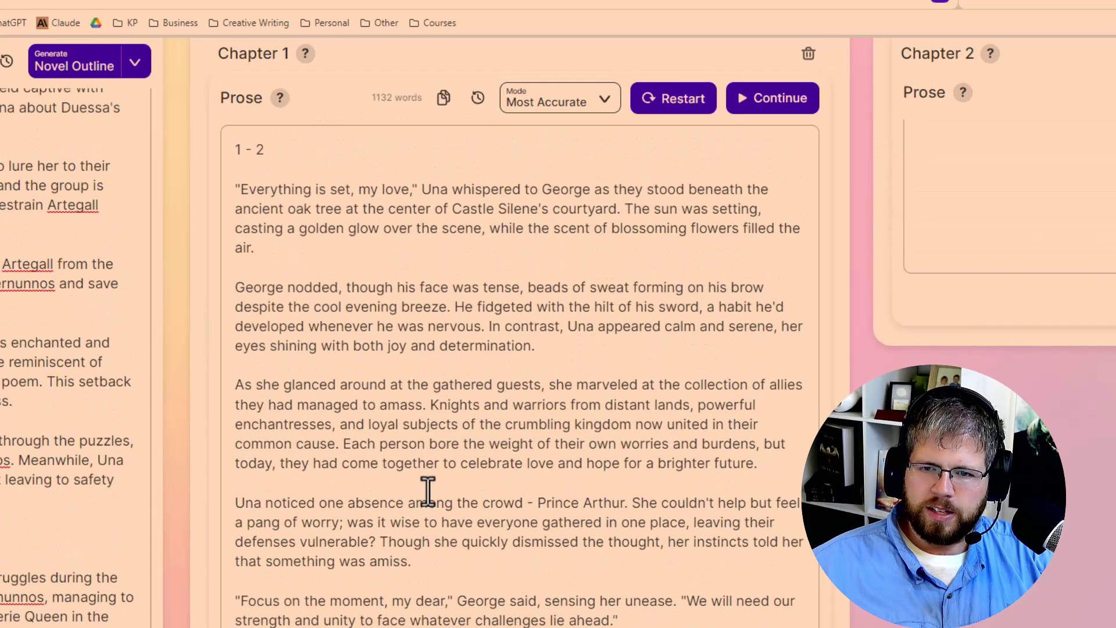
Restart the Chapter 1 prose generation in Best Prose mode and pause it during beats 1 - 2
click(593, 107)
click(590, 181)
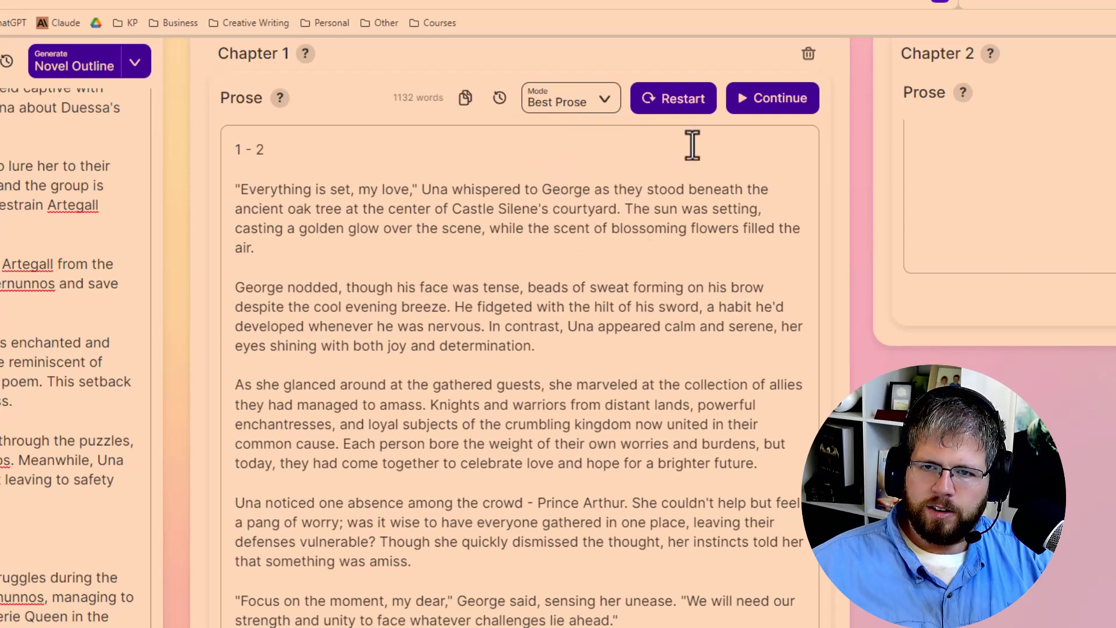
click(680, 102)
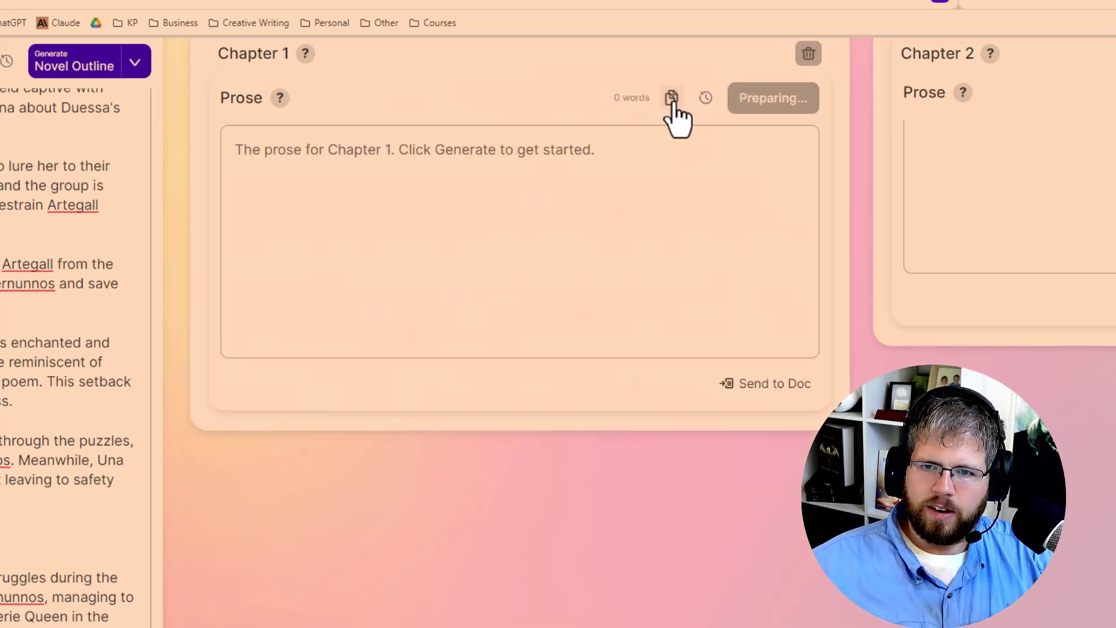
scroll(650, 236, up, 2)
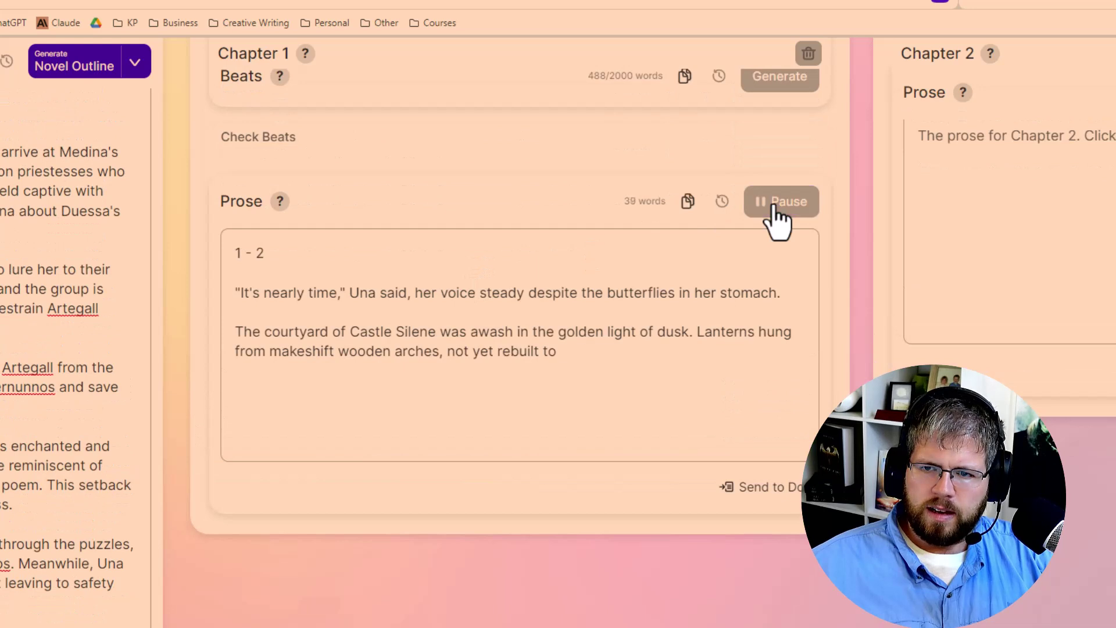
click(765, 213)
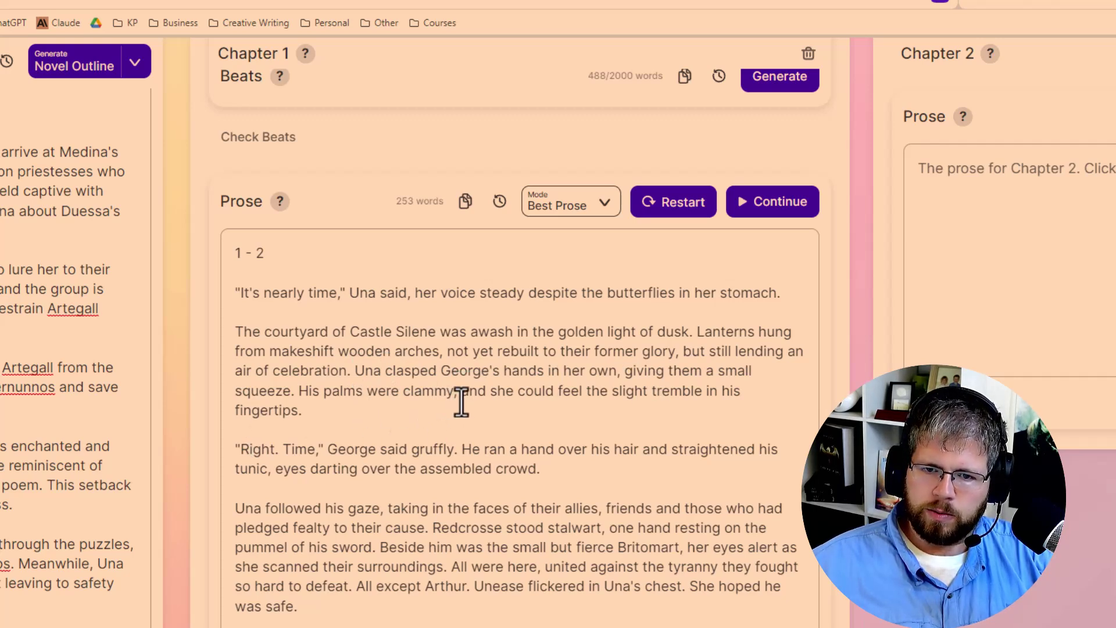
Read the new prose for beats 1 - 2, highlighting the line "It'll be fine," she said gently
scroll(326, 450, down, 3)
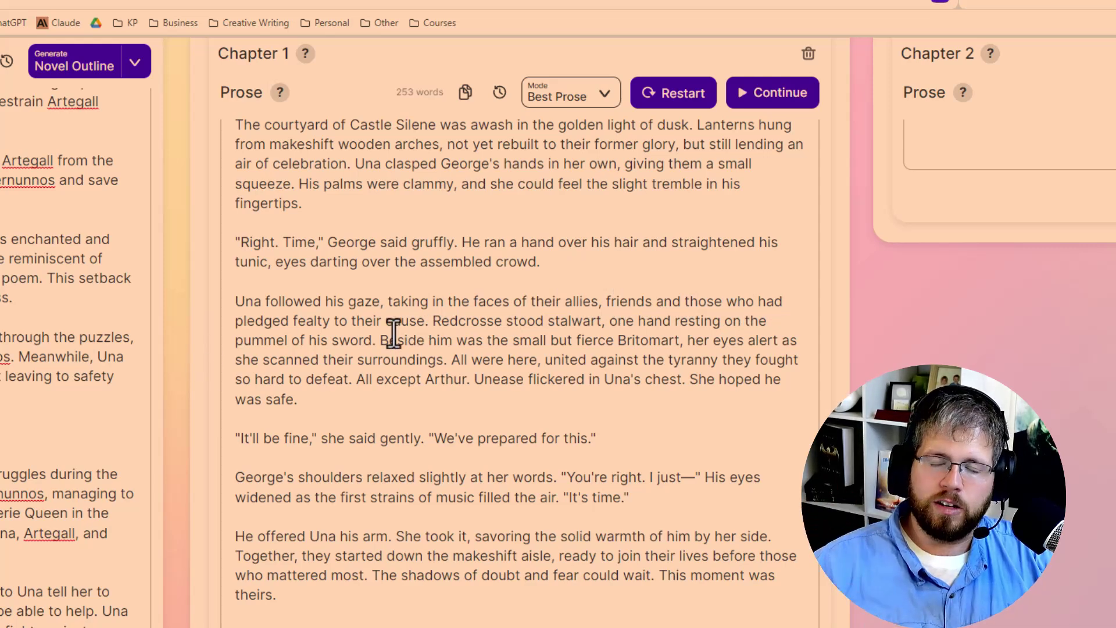
scroll(390, 372, up, 2)
scroll(384, 421, down, 5)
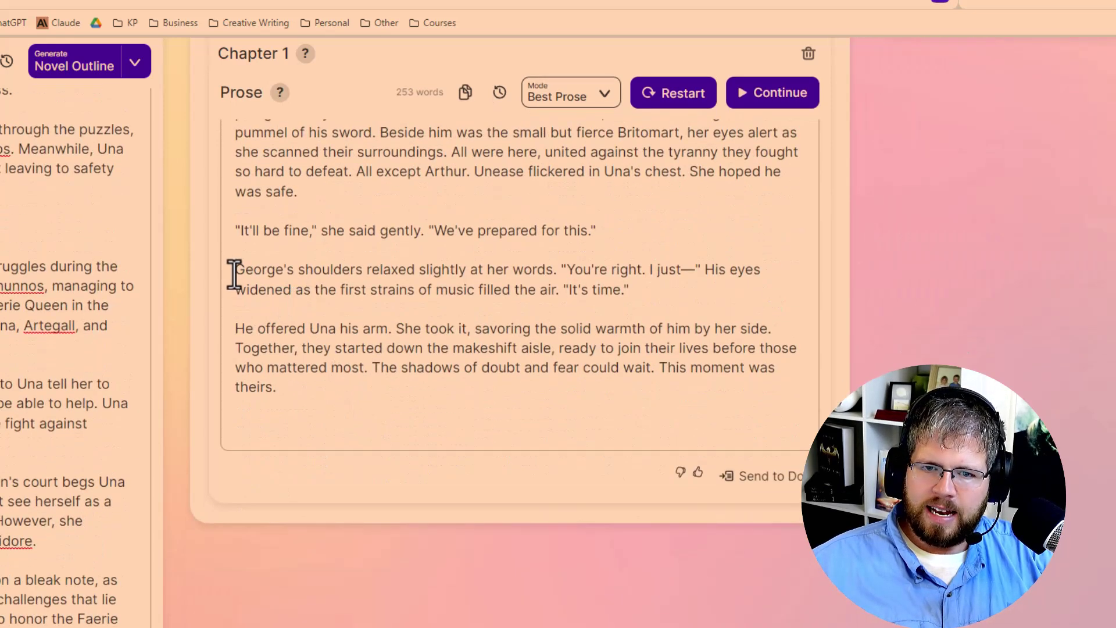
drag(235, 273, 256, 271)
drag(237, 231, 602, 236)
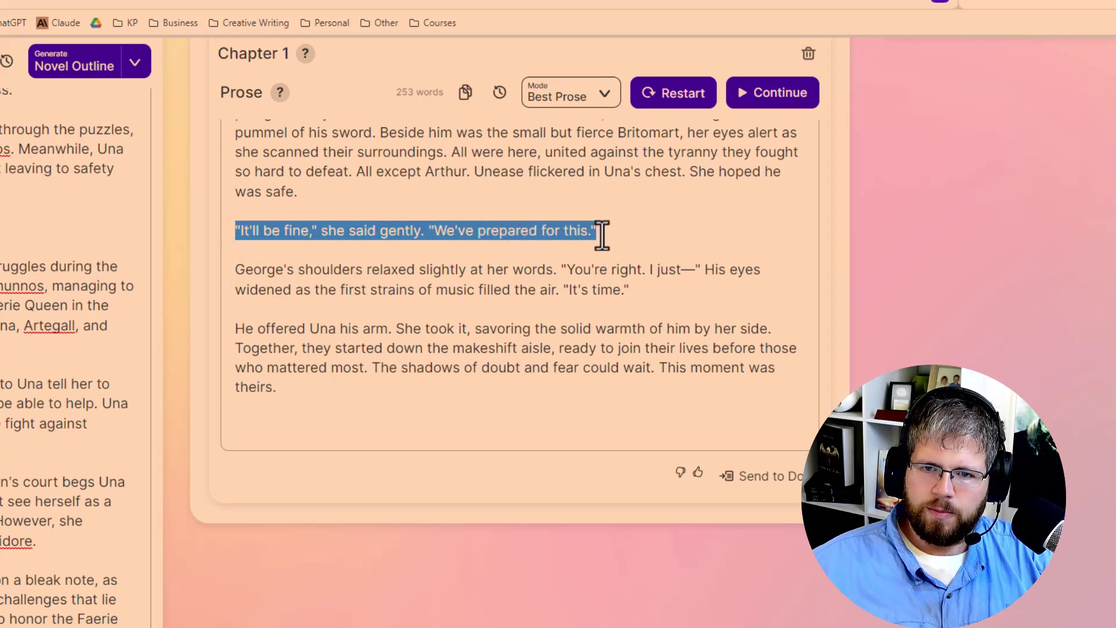
scroll(456, 336, down, 4)
scroll(455, 336, up, 6)
click(257, 355)
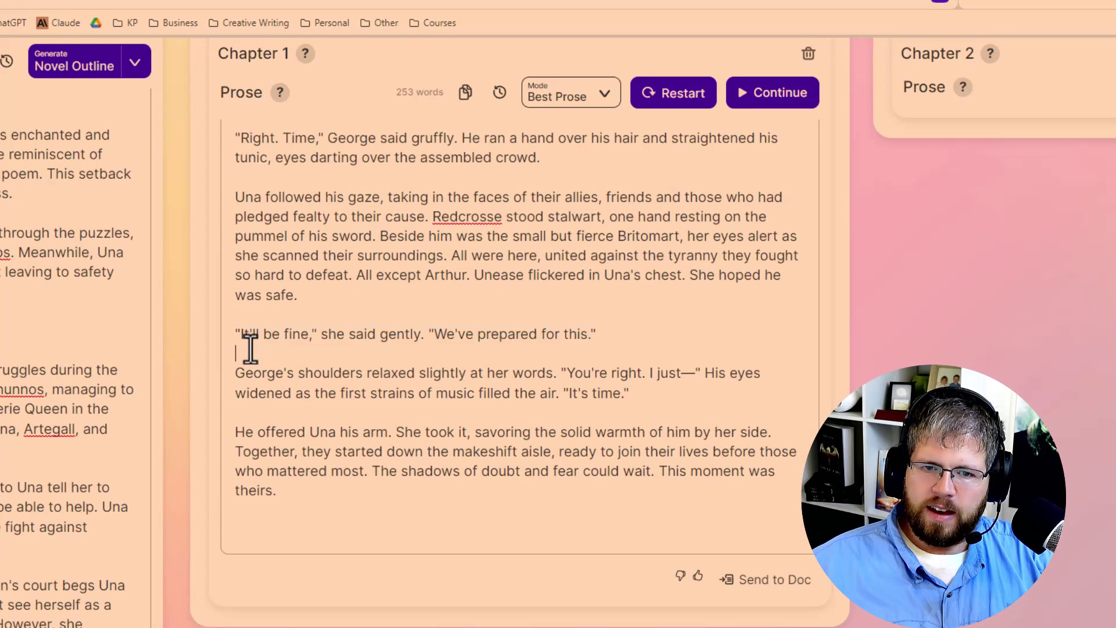
Examine the section's last three paragraphs, from "It'll be fine" to "This moment was theirs."
drag(234, 327, 354, 500)
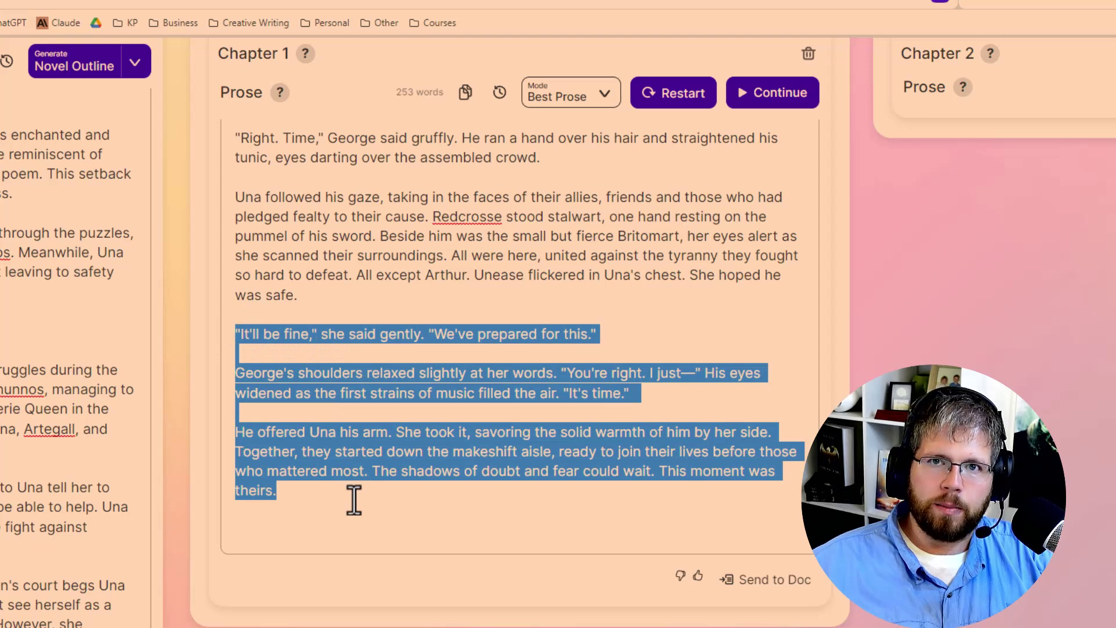
drag(236, 367, 699, 394)
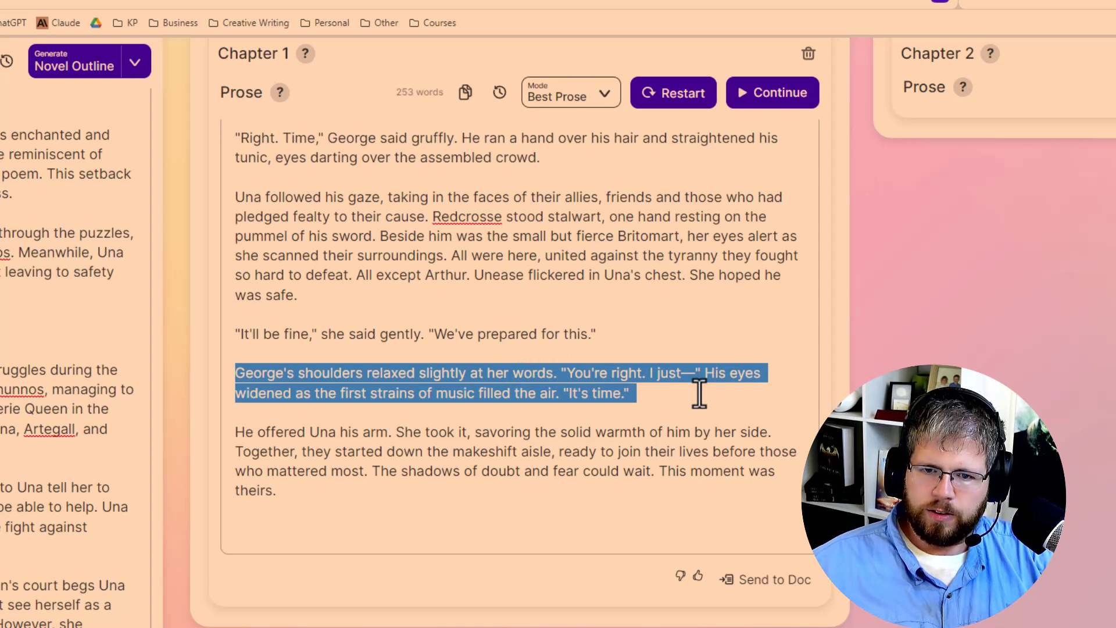
drag(699, 394, 655, 453)
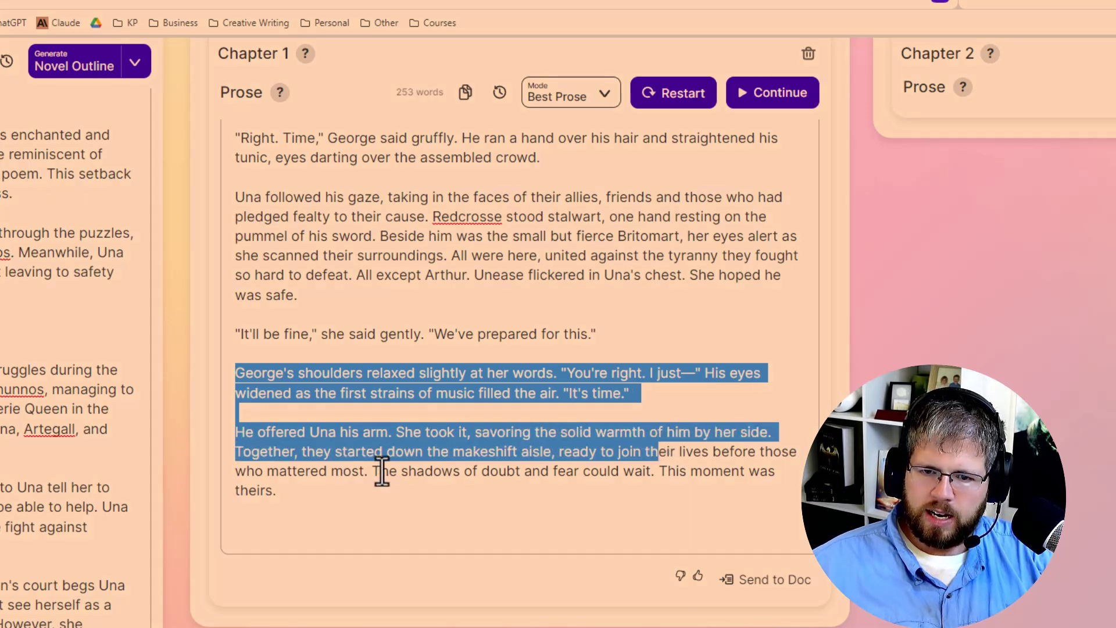
click(273, 490)
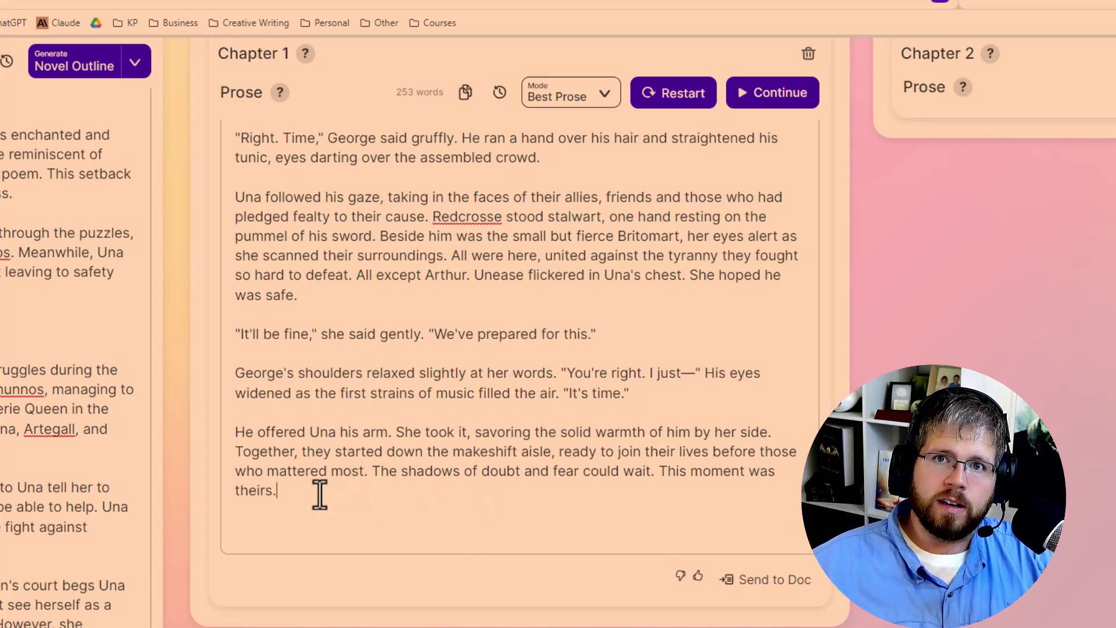
Delete the last three paragraphs of section 1 - 2, from "It'll be fine" through "This moment was theirs."
drag(310, 498, 294, 476)
click(361, 518)
scroll(361, 518, up, 2)
drag(365, 556, 338, 538)
drag(328, 587, 229, 439)
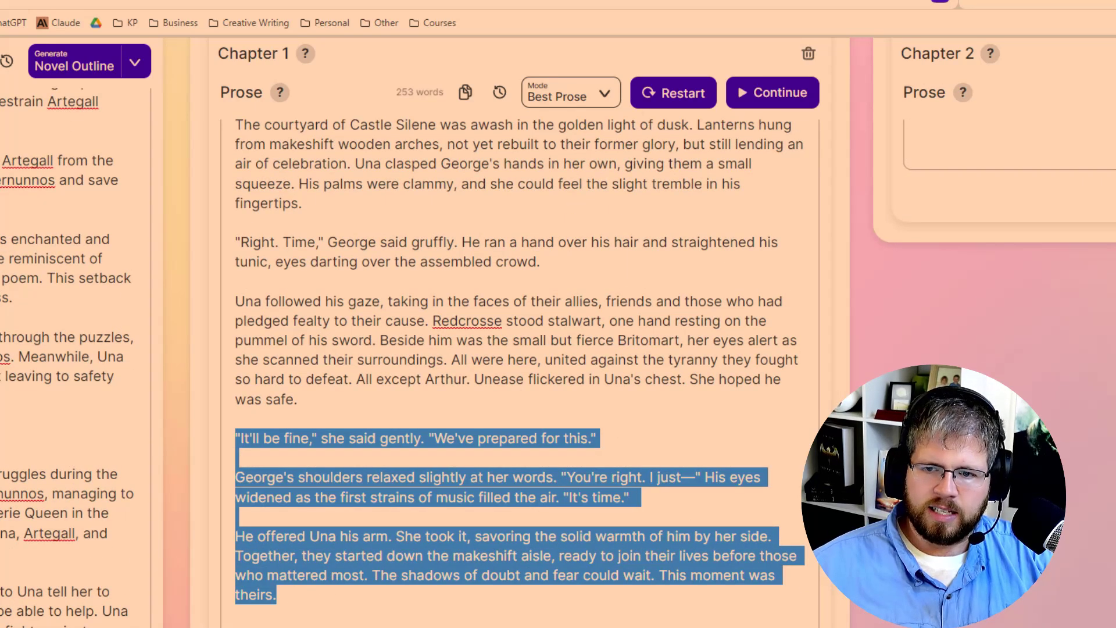
key(BackSpace)
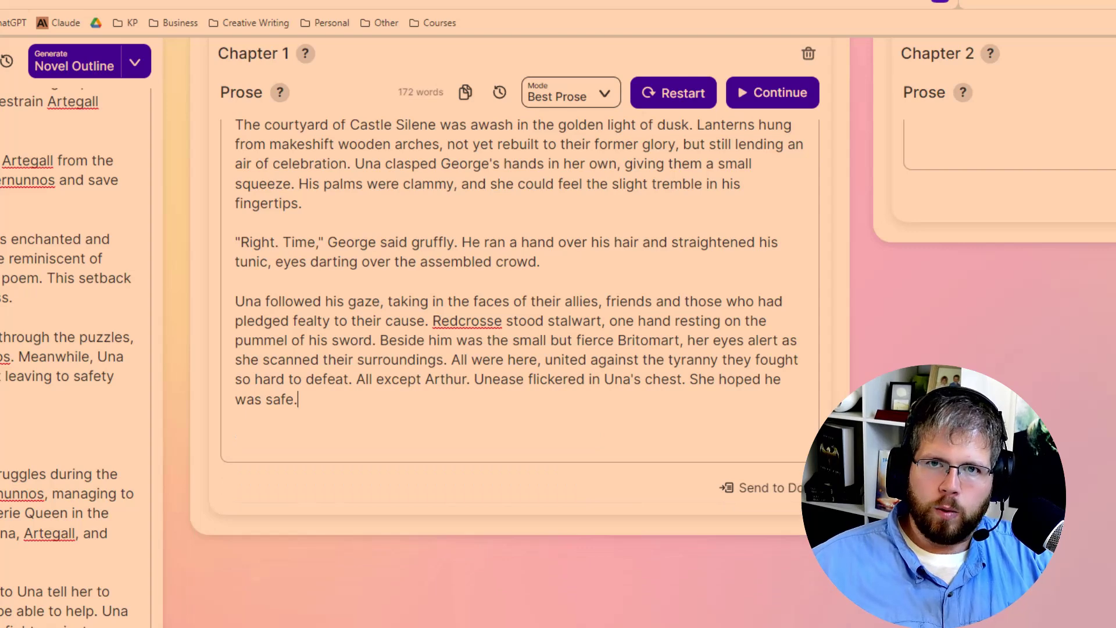
Review the remaining prose of section 1 - 2, highlighting it from "It's nearly time" to "She hoped he was safe."
scroll(786, 469, up, 3)
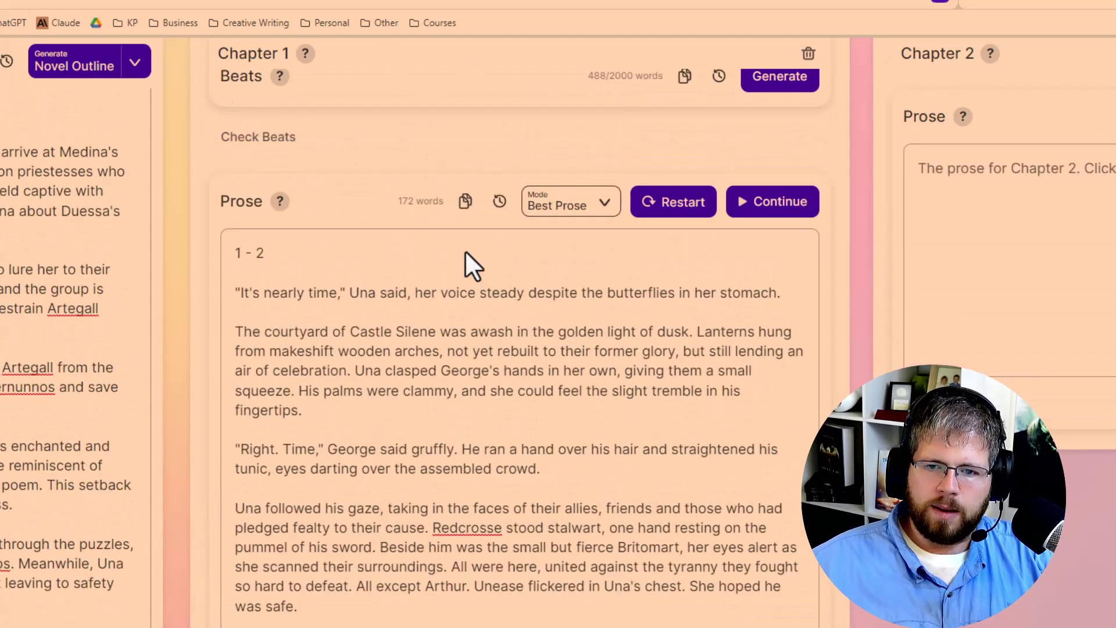
scroll(305, 439, down, 3)
scroll(302, 428, up, 3)
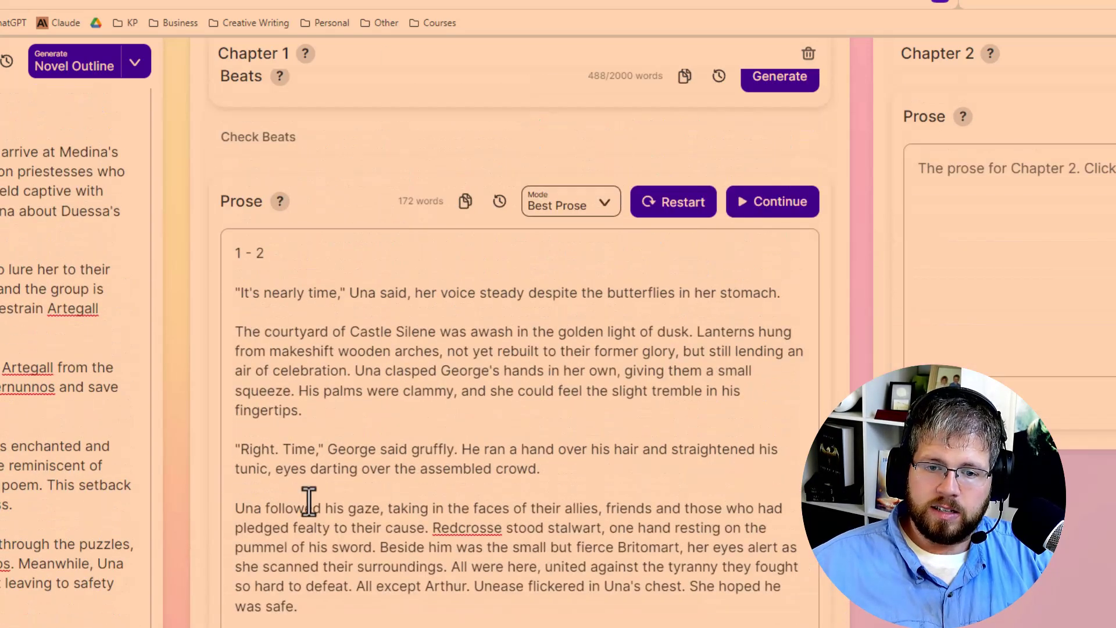
drag(316, 605, 232, 282)
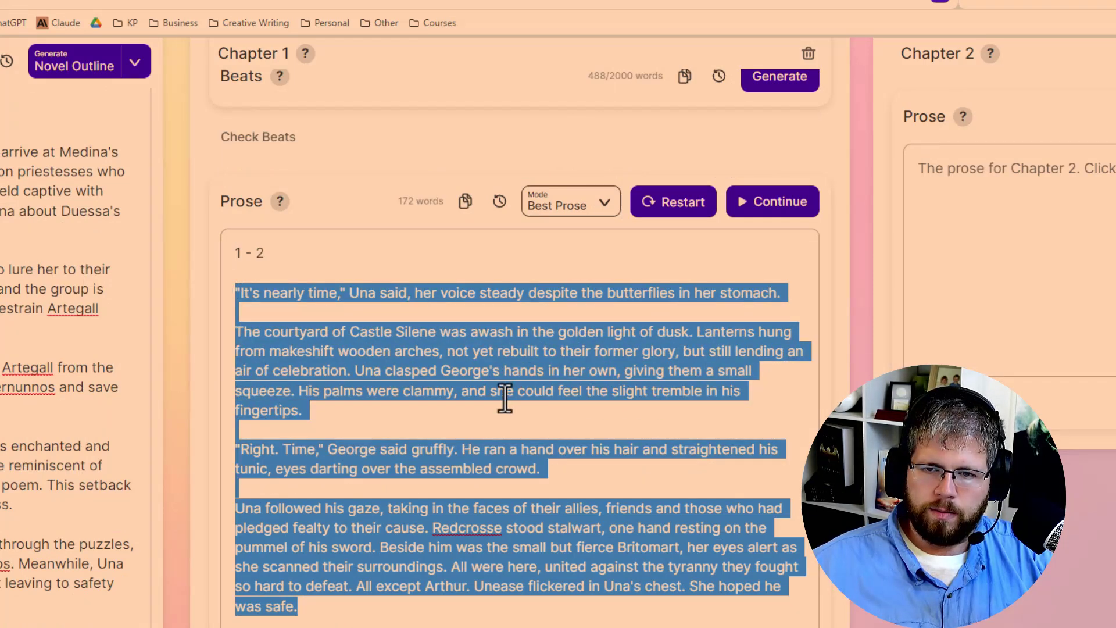
scroll(503, 399, down, 2)
scroll(454, 409, up, 2)
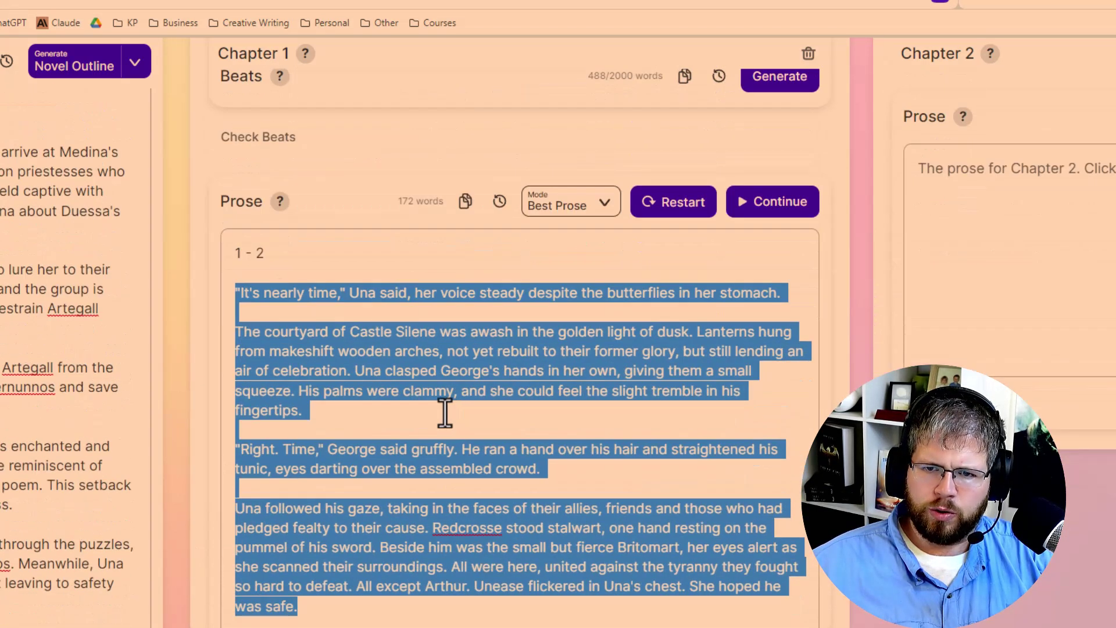
scroll(445, 410, down, 4)
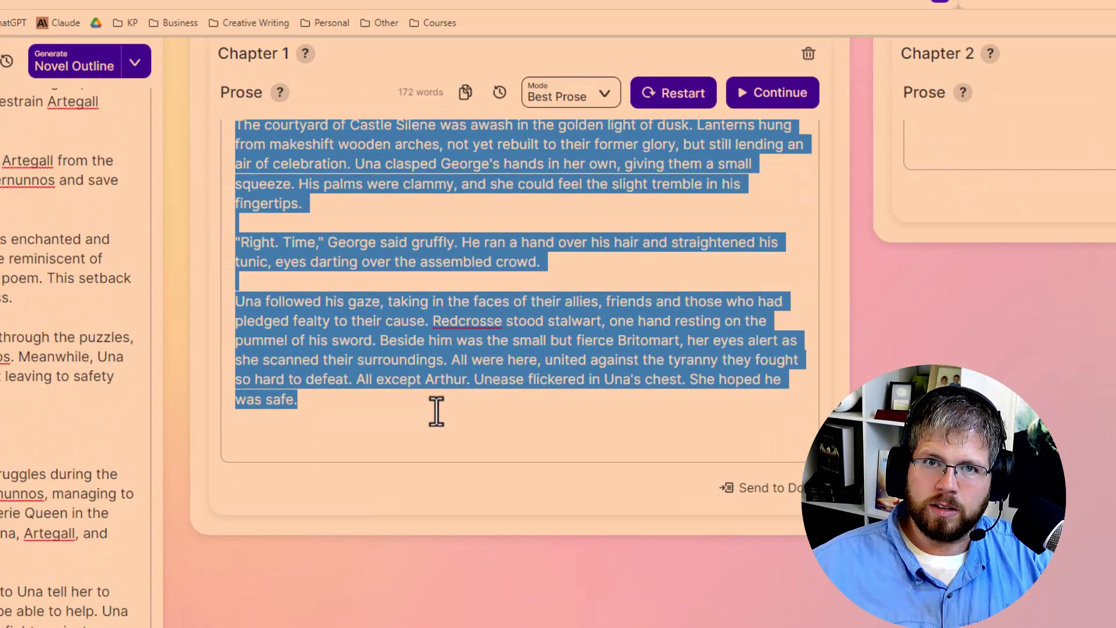
Remove the trailing blank line after "She hoped he was safe." at the end of the prose
scroll(451, 411, up, 2)
click(456, 527)
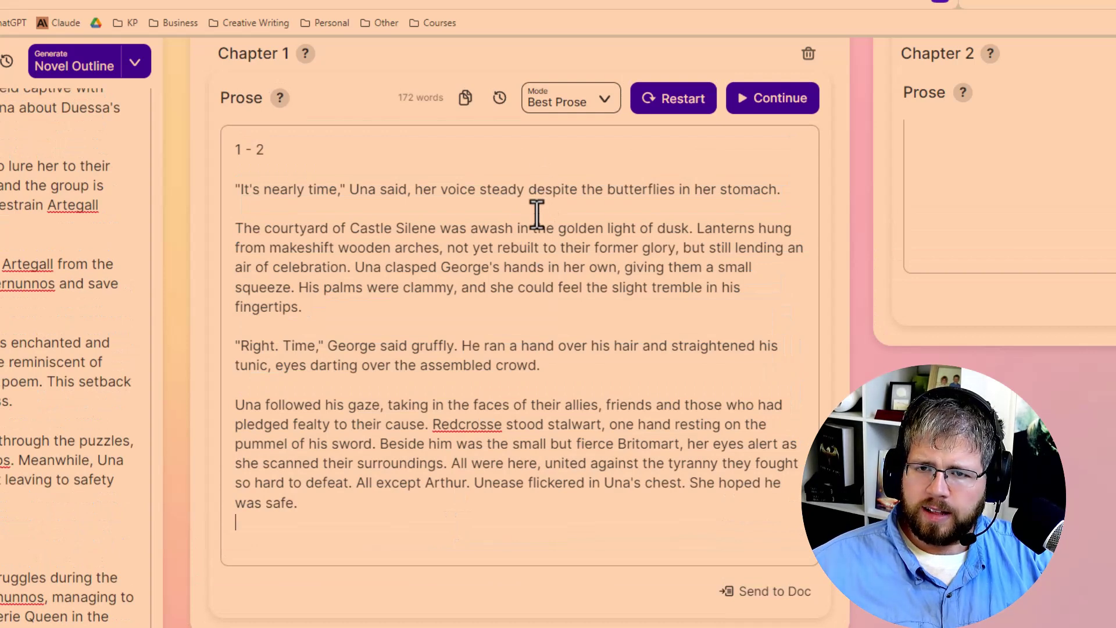
key(BackSpace)
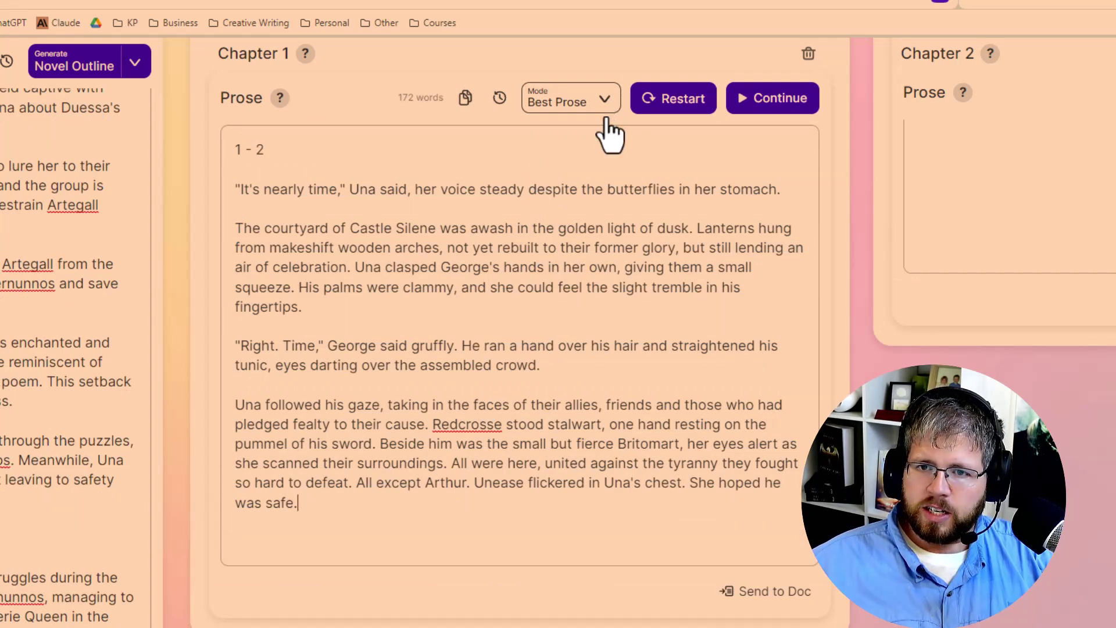
Continue generating Chapter 1's prose in Best Prose mode from "She hoped he was safe." and read section 3 - 4 as it is written
click(778, 112)
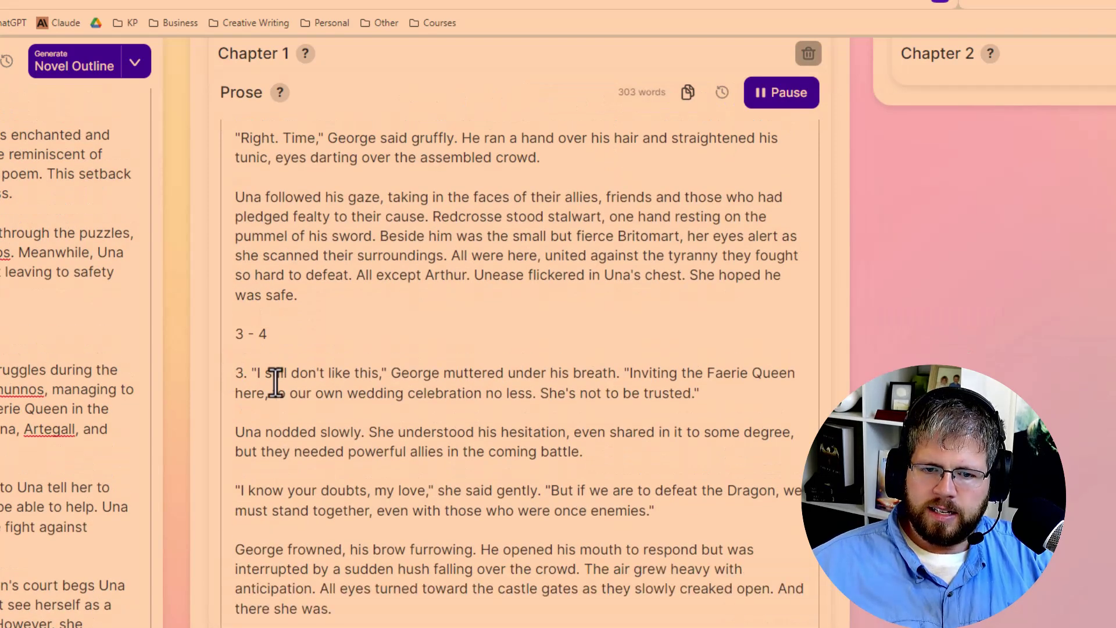
scroll(334, 622, down, 4)
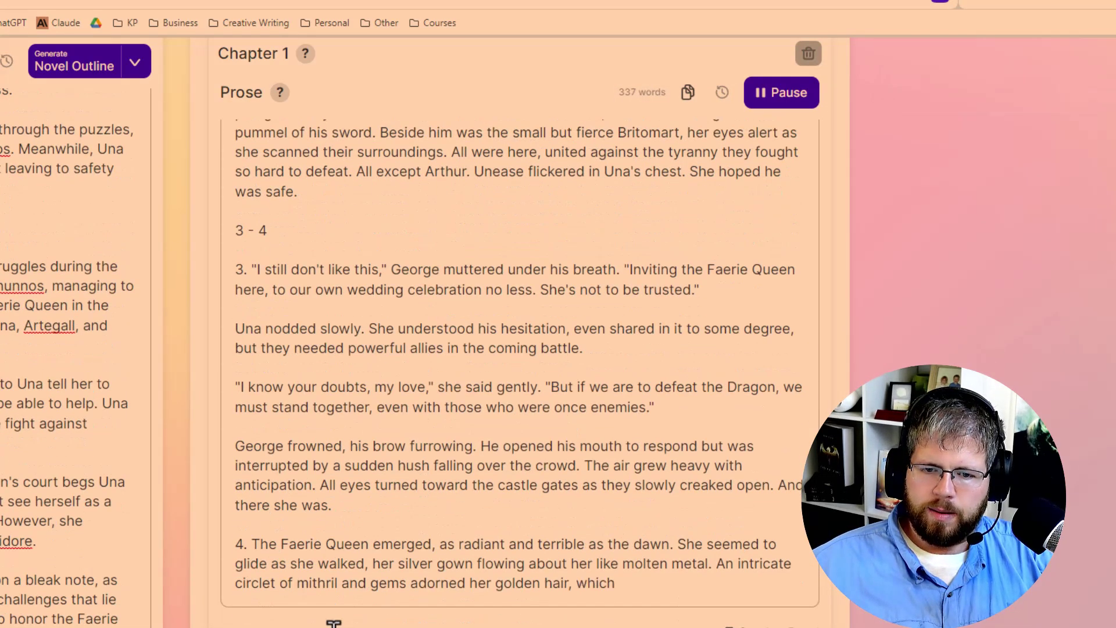
scroll(304, 311, up, 4)
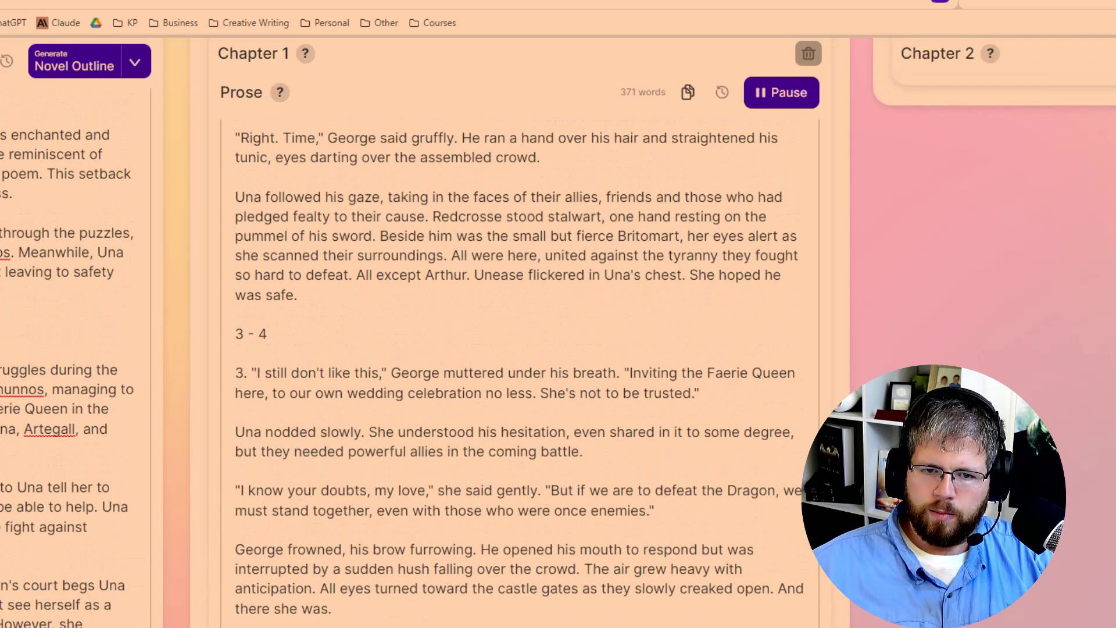
scroll(399, 618, down, 6)
scroll(399, 618, up, 4)
scroll(386, 626, down, 3)
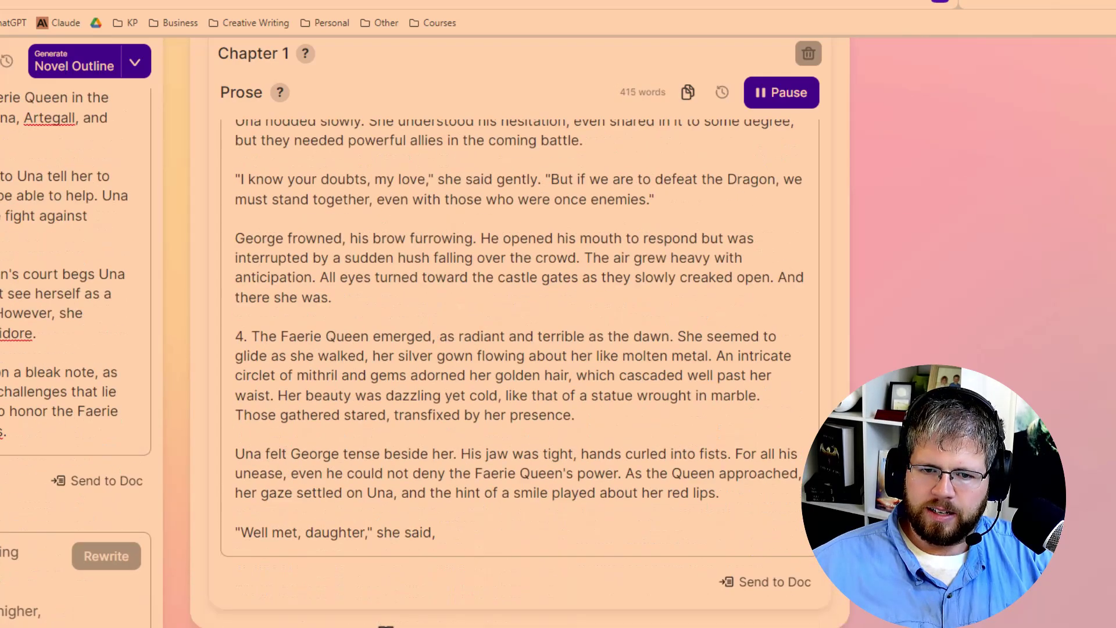
scroll(386, 625, up, 3)
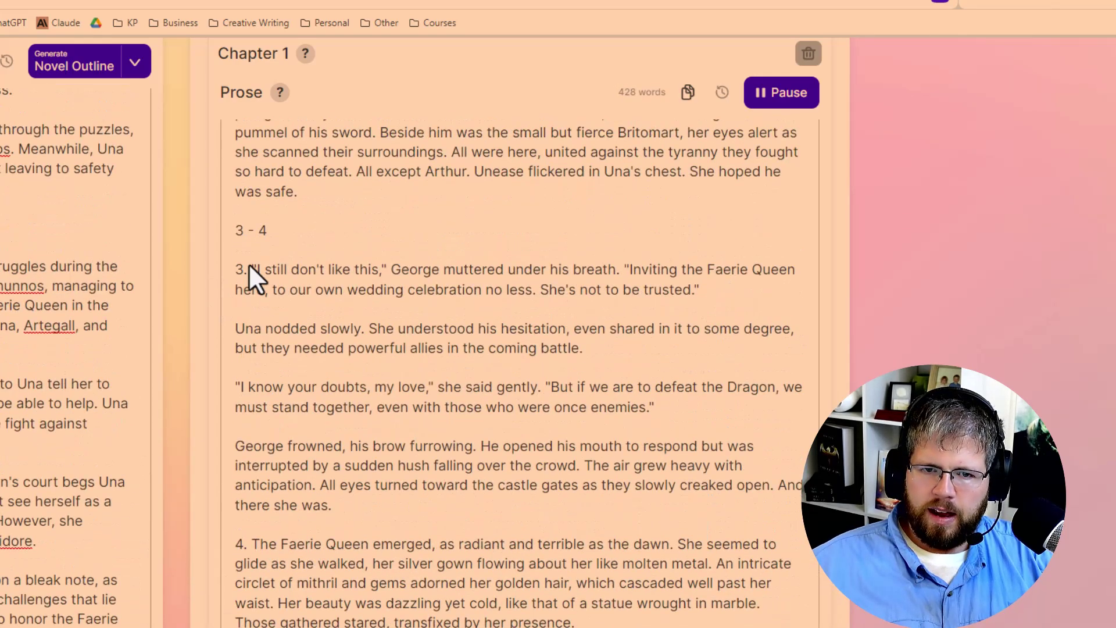
scroll(464, 394, up, 2)
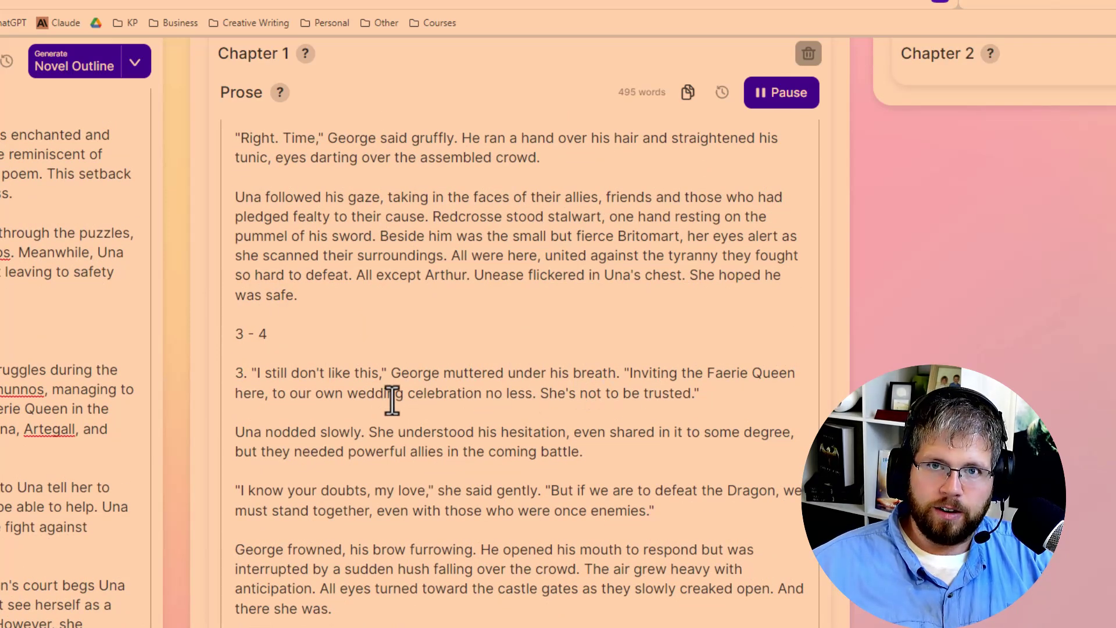
scroll(381, 407, down, 2)
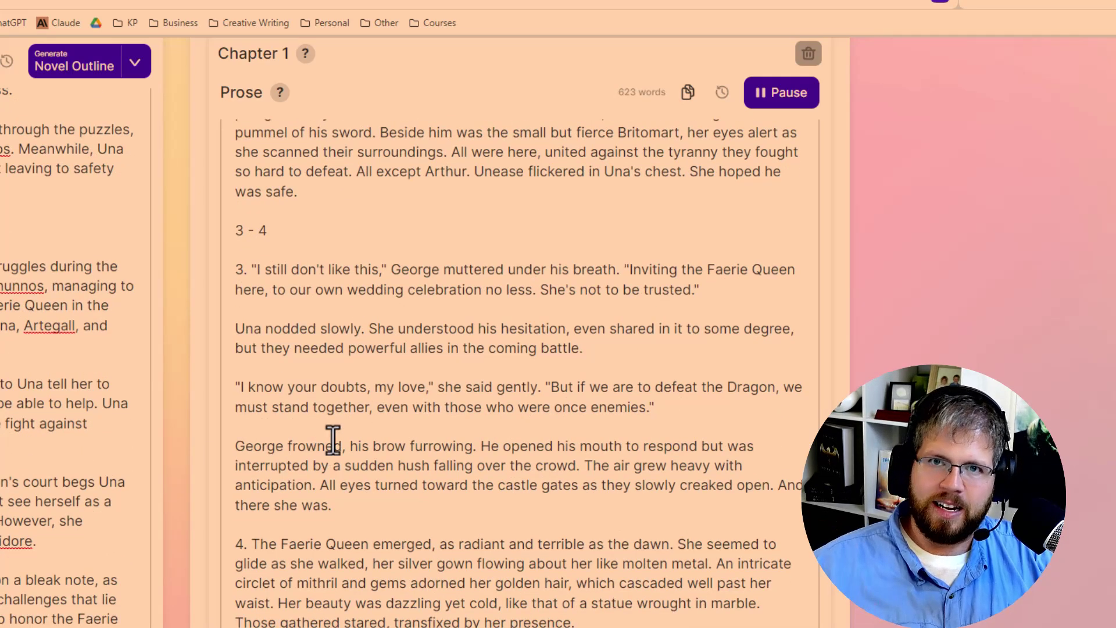
Pause Chapter 1's prose generation after section 5 - 6 has begun
scroll(372, 541, down, 3)
scroll(368, 528, down, 3)
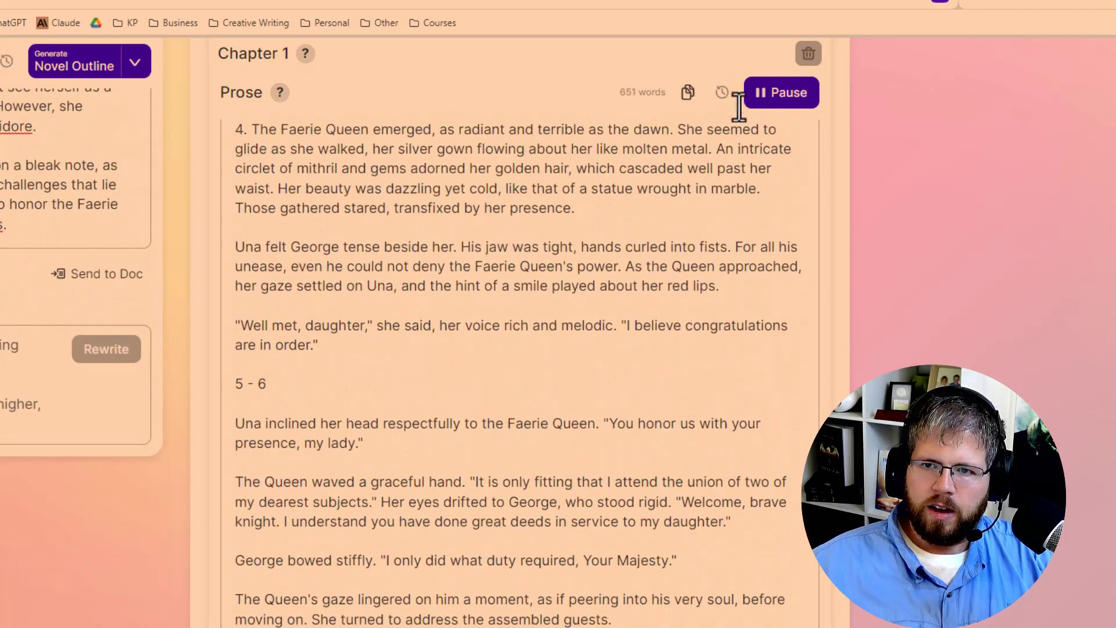
click(779, 94)
Review Chapter 1's beats 1 to 12 and compare them with the generated prose of section 3 - 4
scroll(324, 518, up, 10)
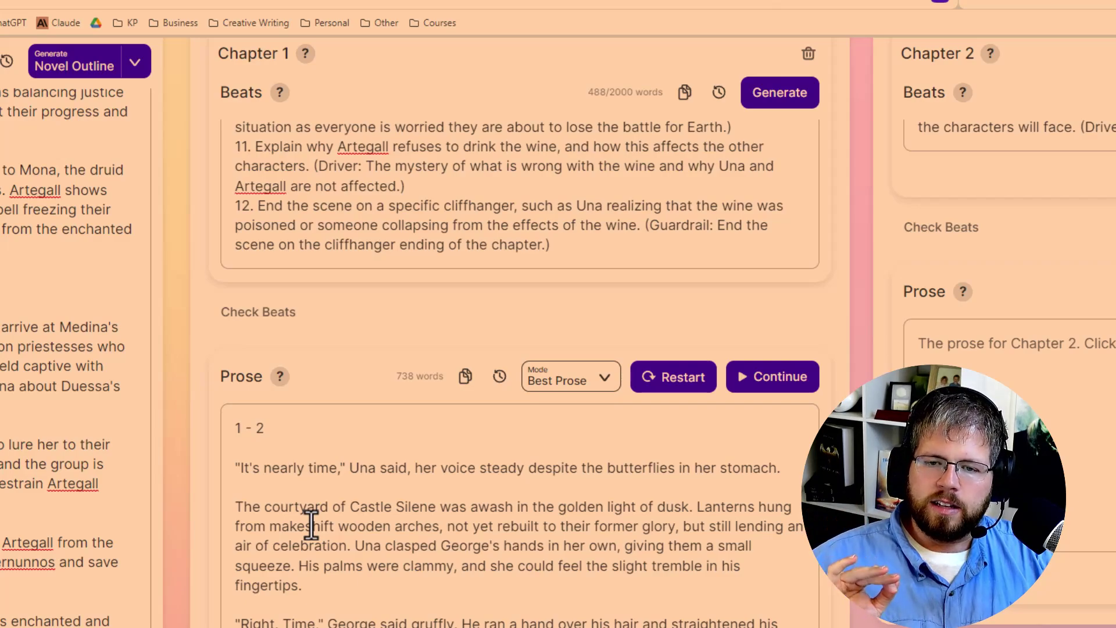
scroll(392, 376, up, 10)
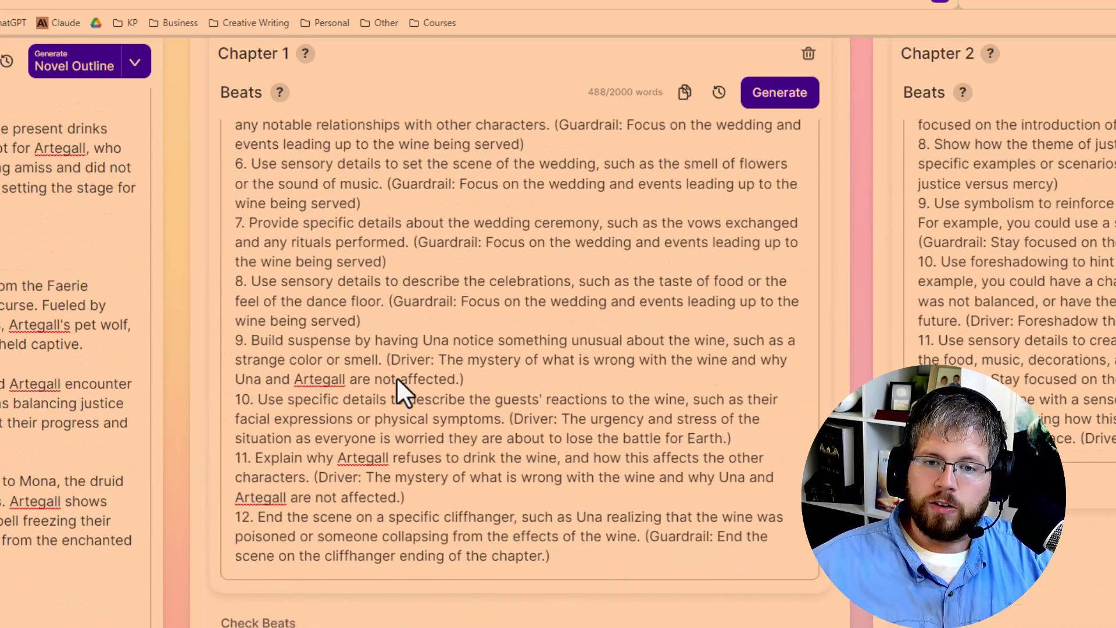
scroll(354, 363, down, 15)
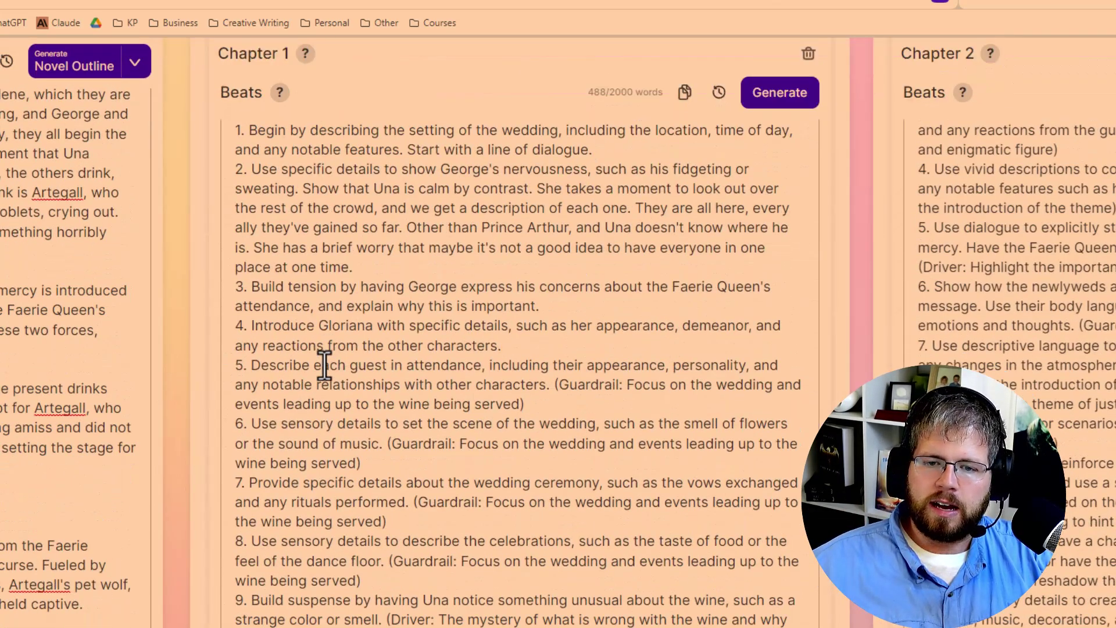
scroll(249, 274, down, 1)
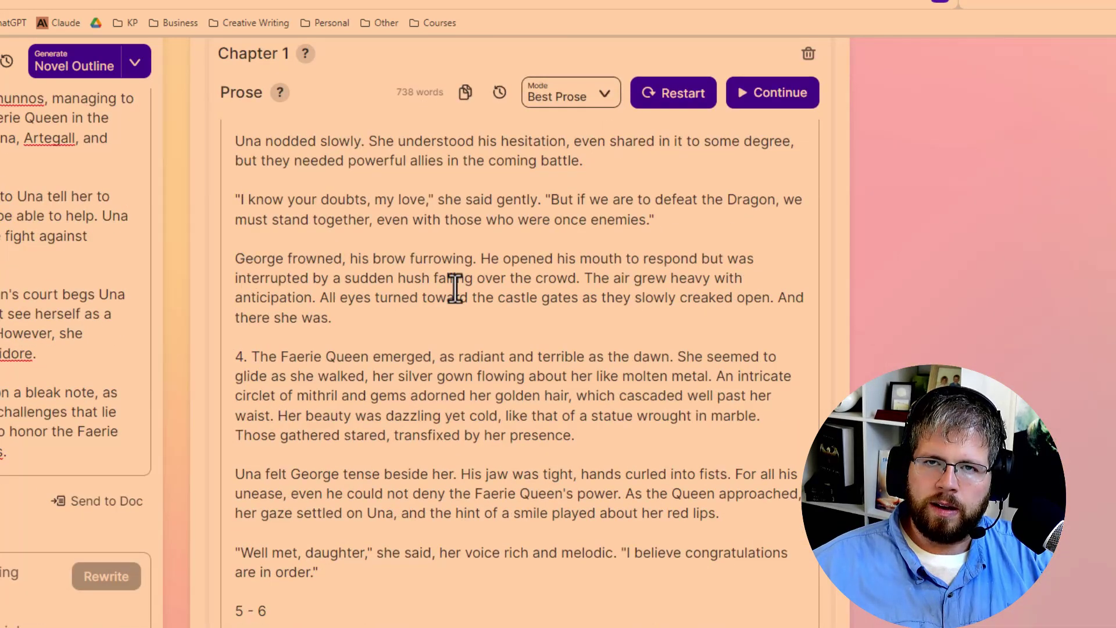